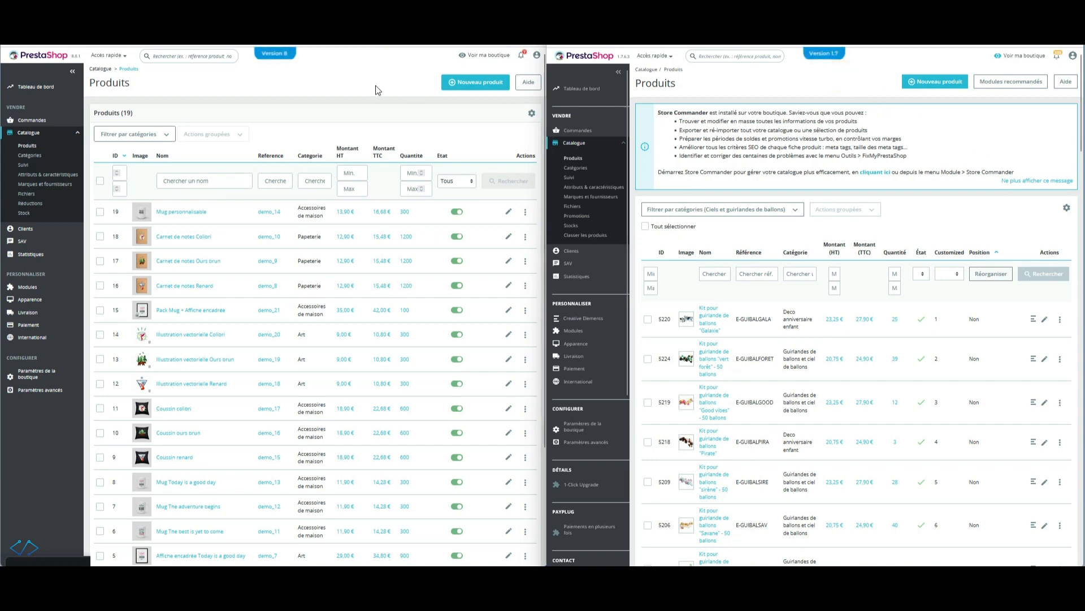
Step: Check the new and experimental features settings of the version 8 shop, and return to its product list
left_click(283, 77)
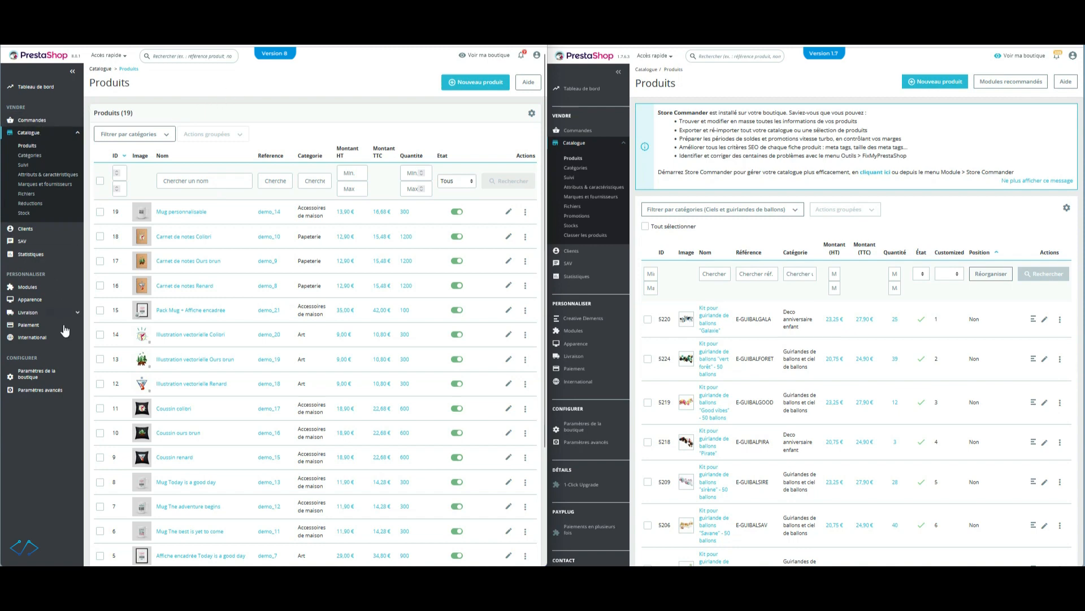
left_click(35, 390)
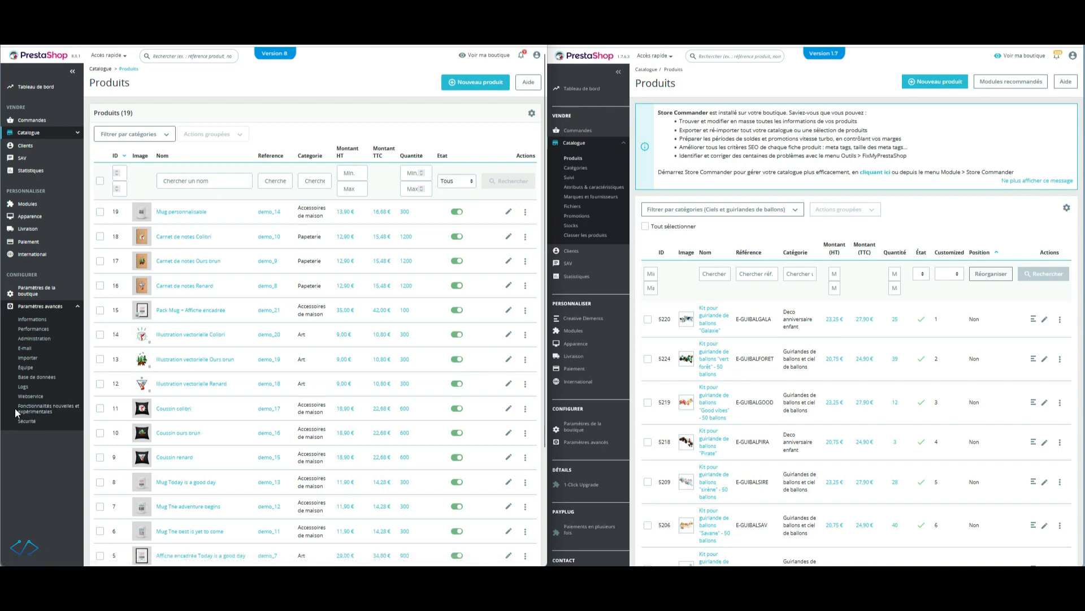
left_click(29, 411)
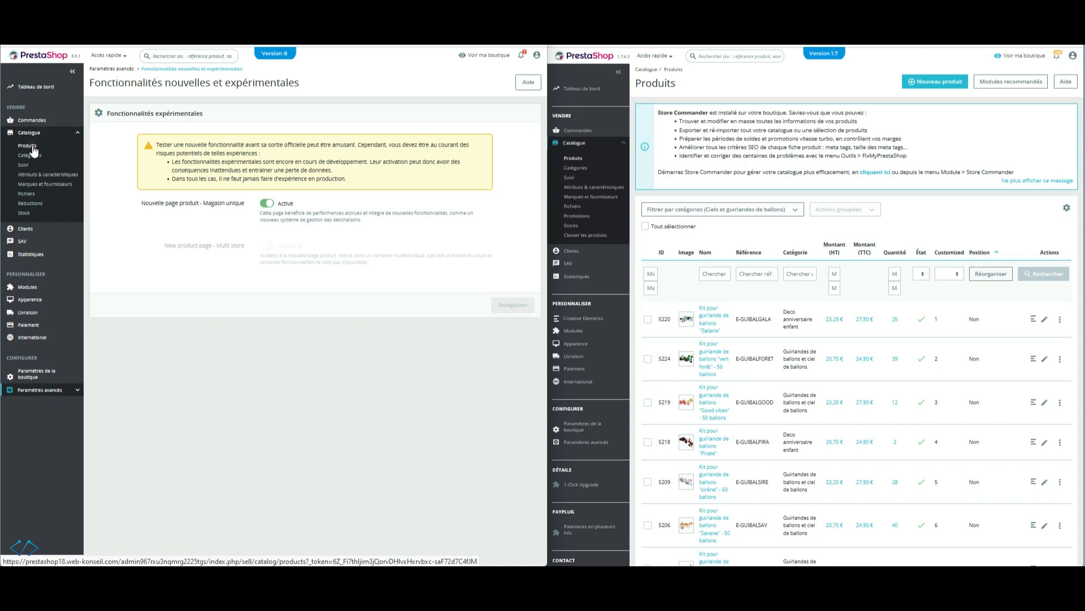
left_click(32, 148)
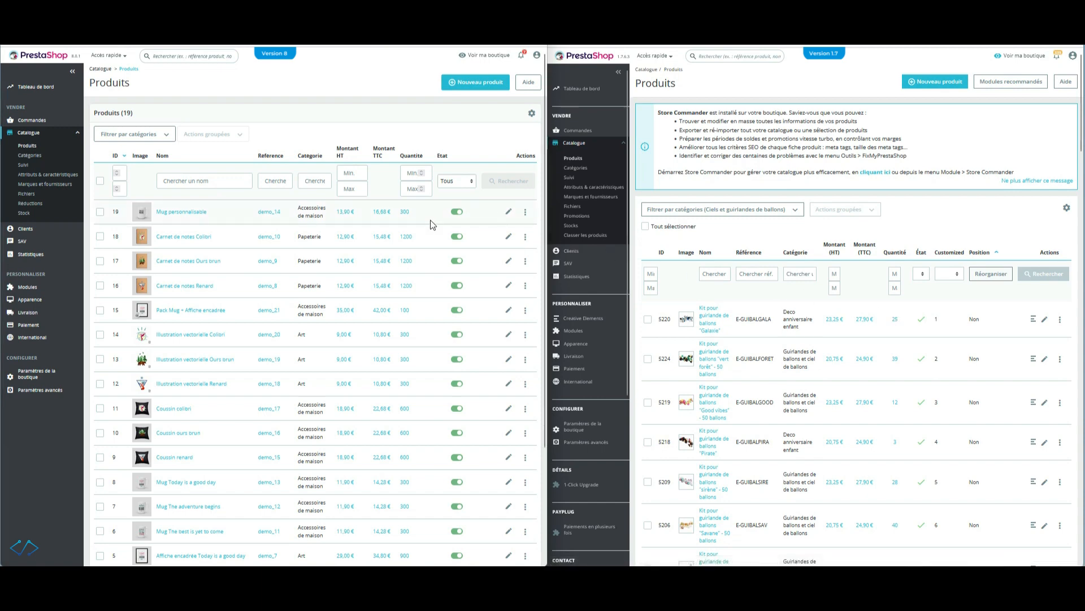
Step: Open the "Mug personnalisable" product in the version 8 shop and the "Kit pour guirlande de ballons Galaxie" product in the 1.7 shop
left_click(166, 217)
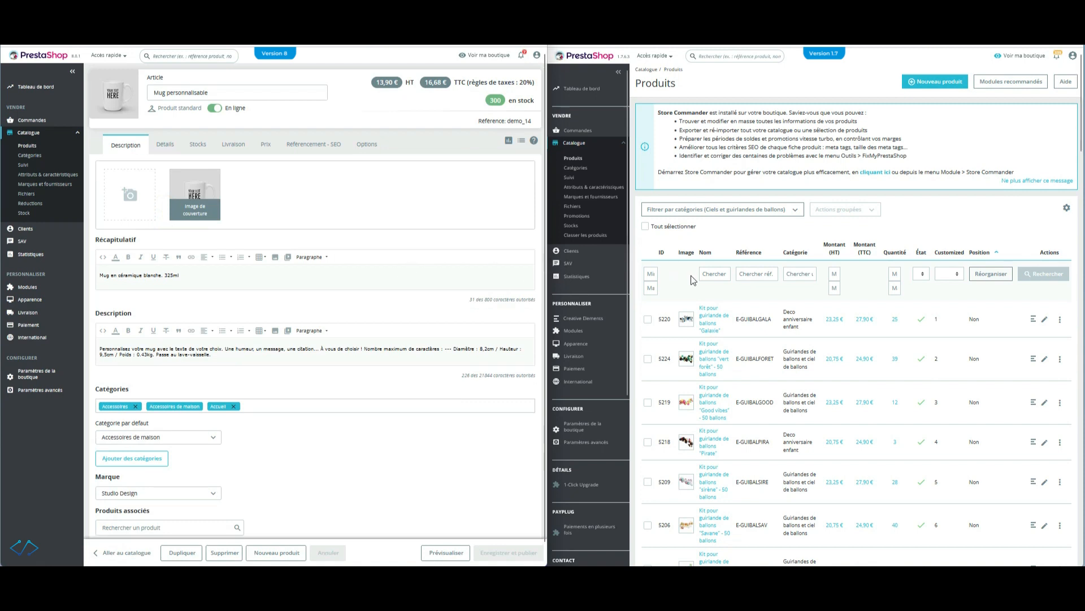
left_click(706, 317)
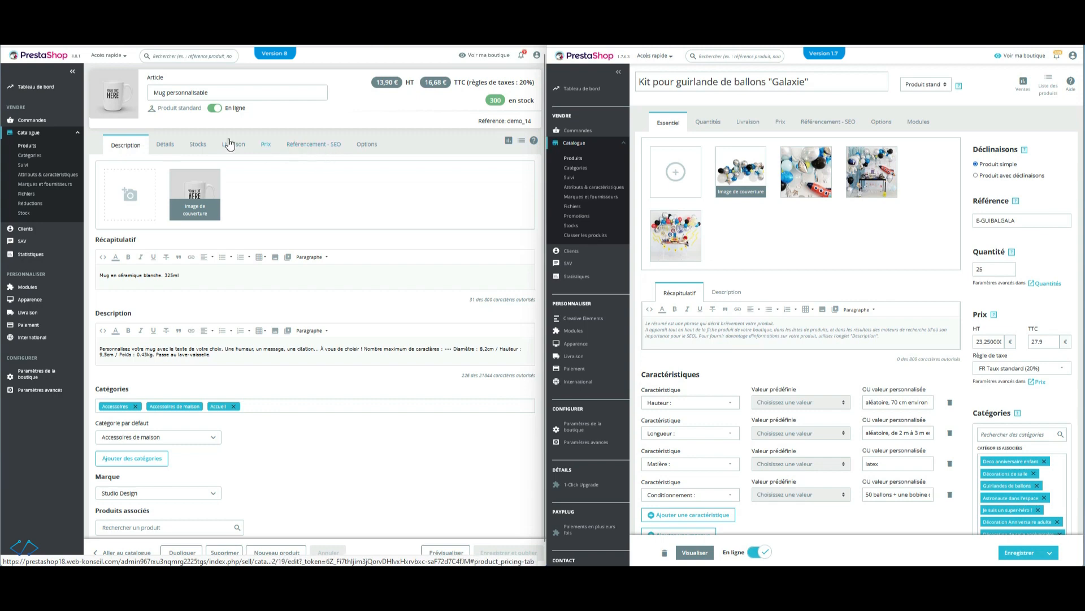
Step: Compare the mug's details and stock sections with the Galaxie kit's quantity and delivery sections, returning each product to its first section
left_click(171, 148)
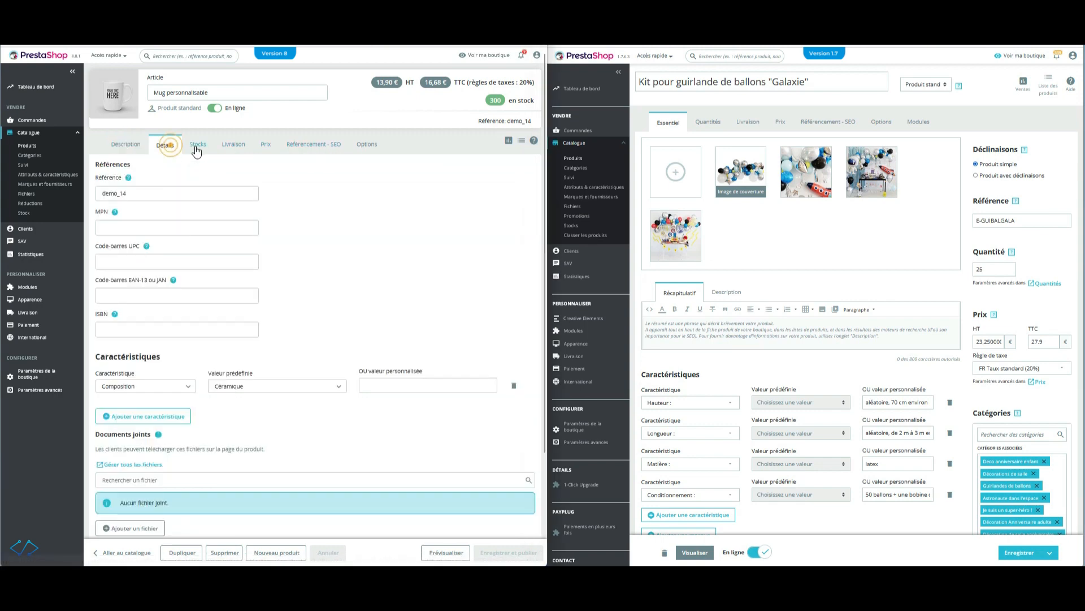
left_click(197, 146)
left_click(130, 146)
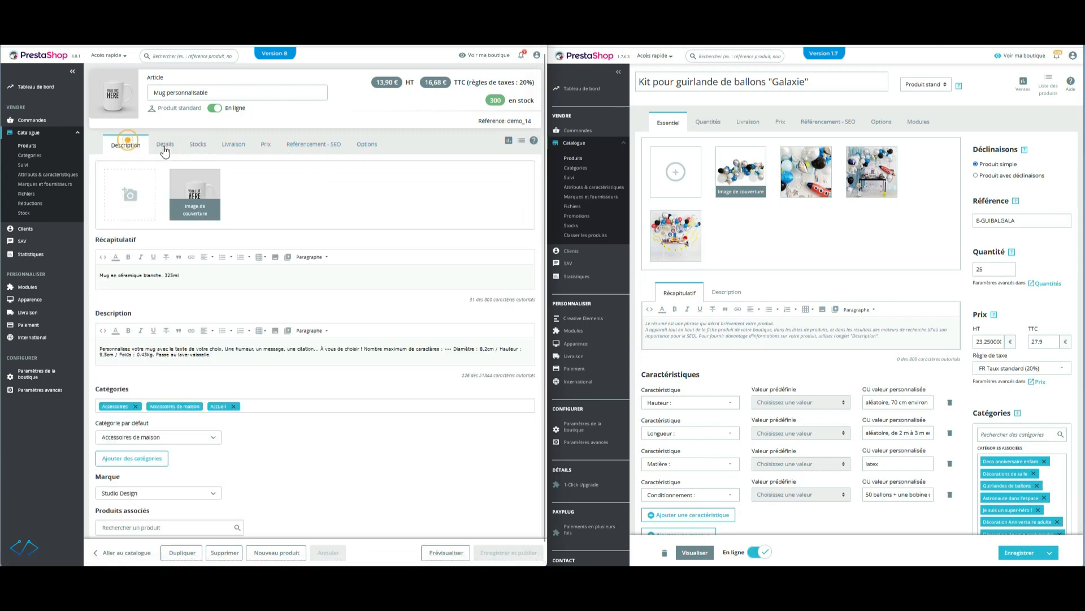
left_click(713, 122)
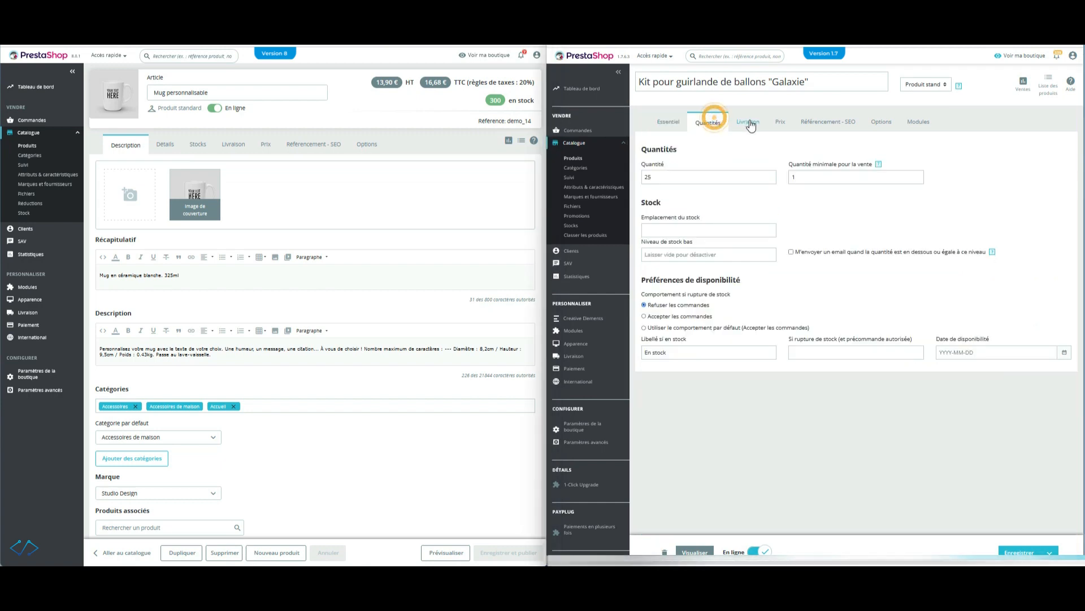
left_click(747, 122)
left_click(666, 125)
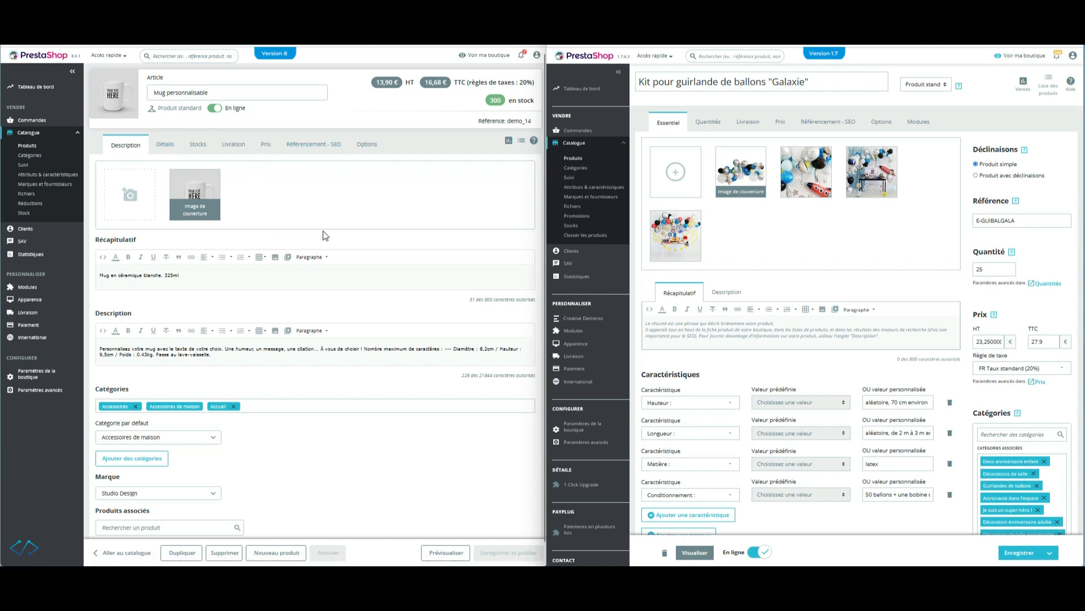
Step: Examine the Galaxie kit's essential settings, including its characteristics, associated products and categories
left_click(1004, 118)
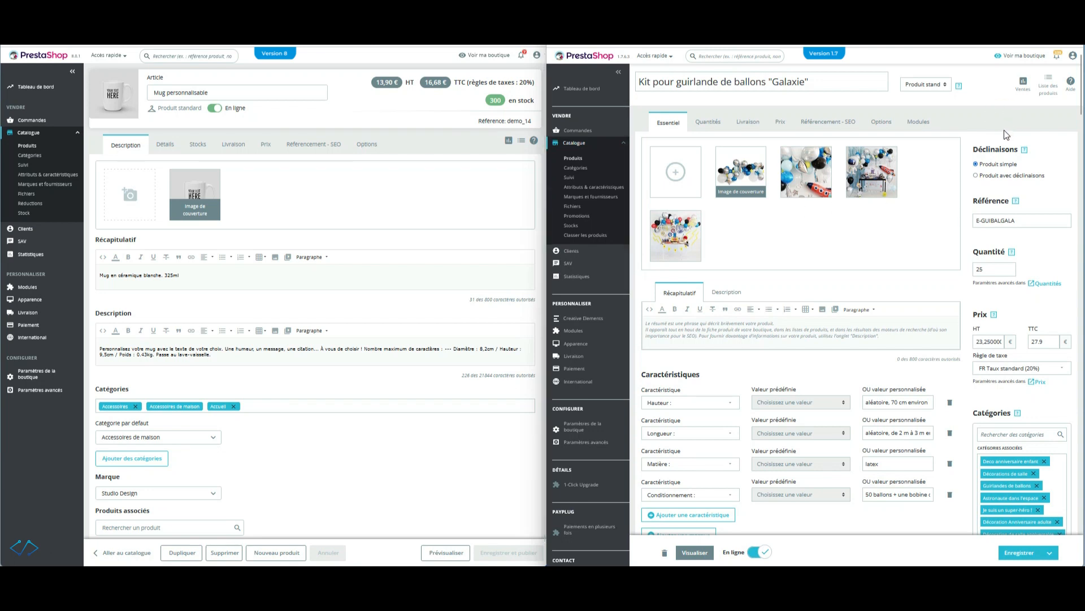
scroll(1001, 139, "down", 2)
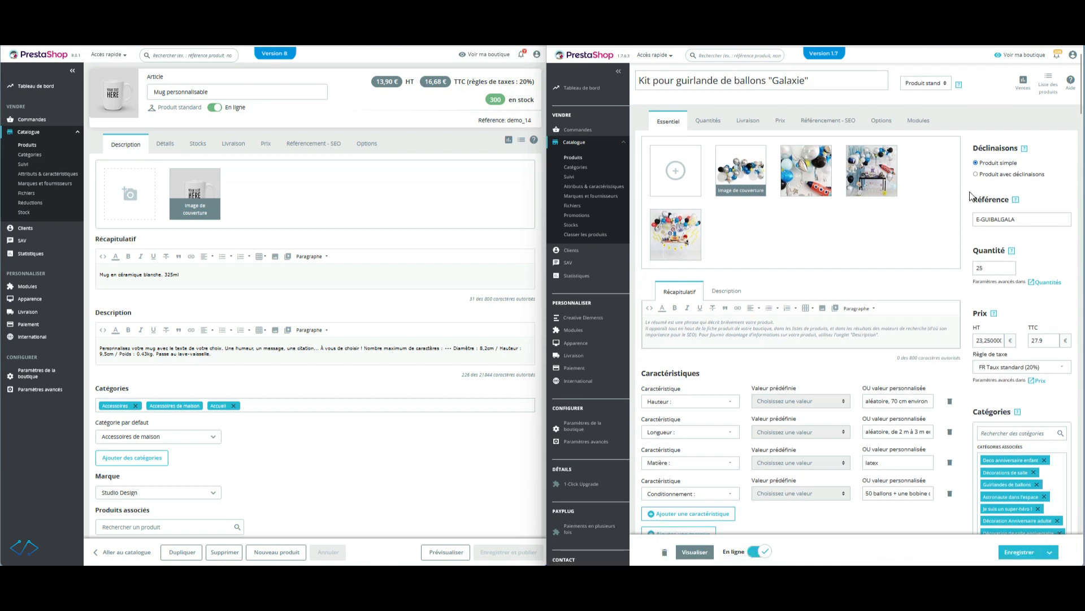
scroll(970, 195, "down", 3)
scroll(971, 195, "down", 7)
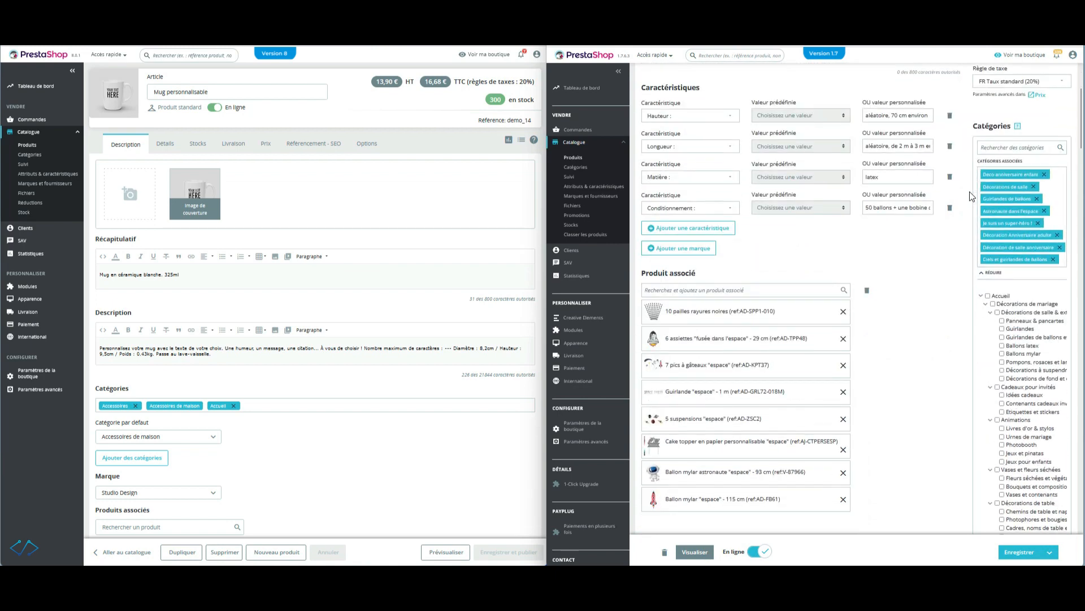
scroll(970, 195, "up", 8)
scroll(970, 195, "up", 2)
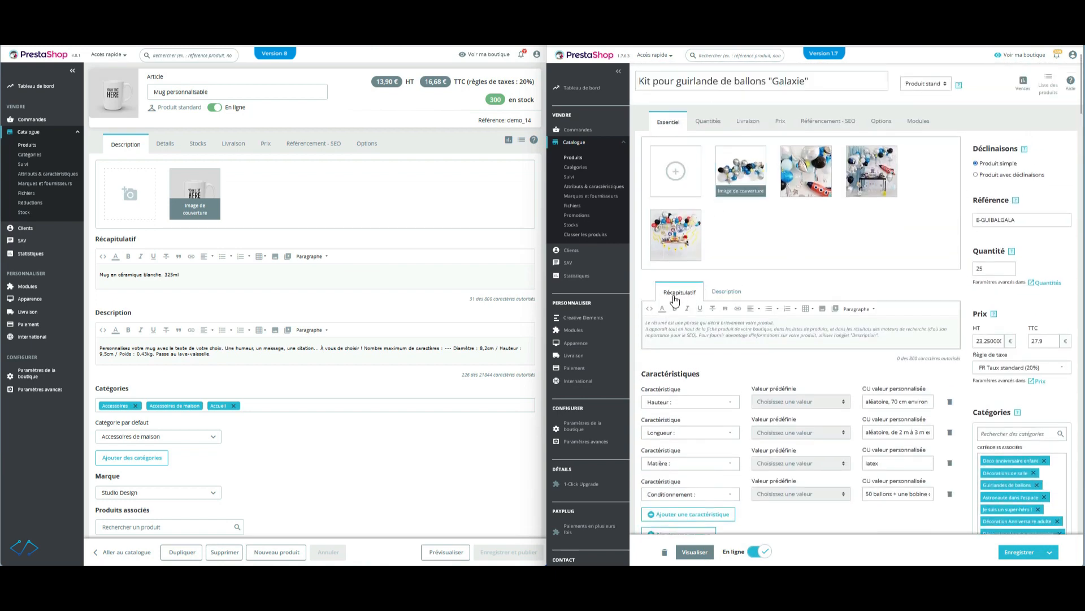
Step: Display the Galaxie kit's full description and review the characteristics, associated products, price and categories around it
left_click(726, 293)
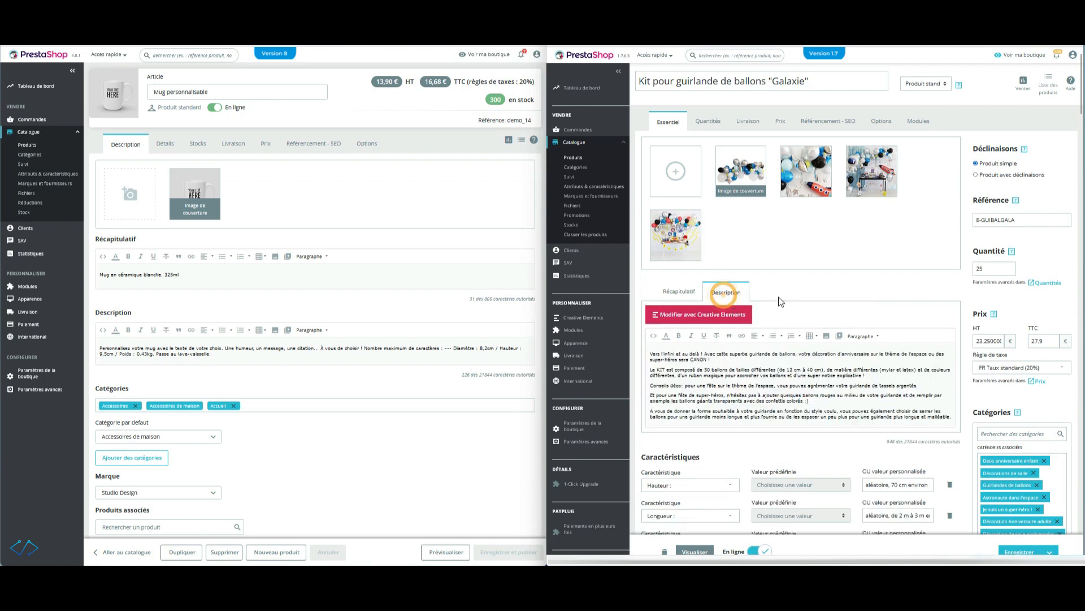
scroll(808, 305, "down", 3)
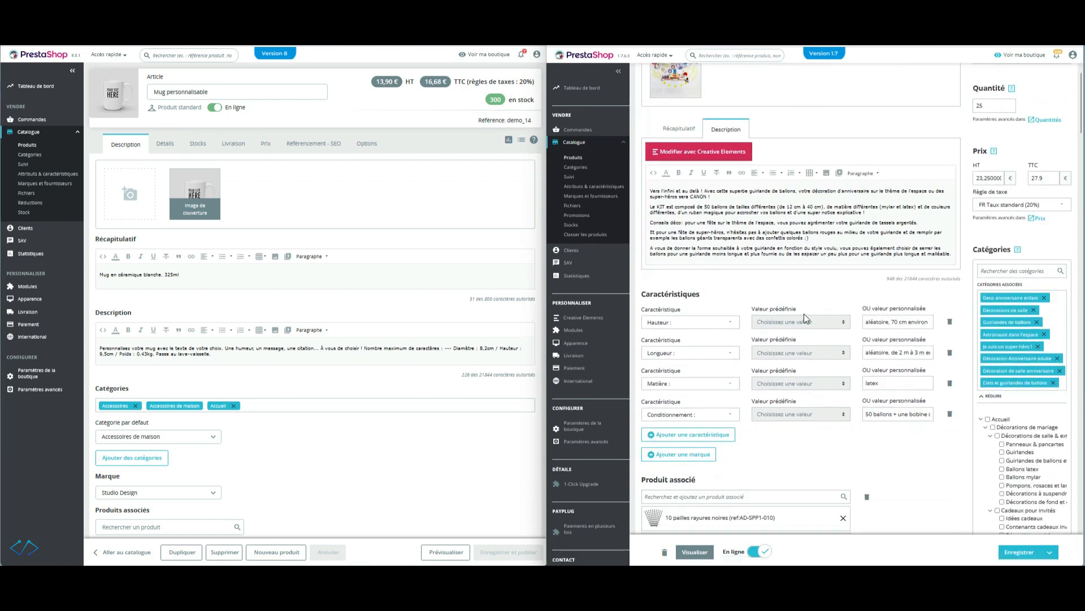
scroll(804, 314, "down", 2)
scroll(797, 351, "down", 4)
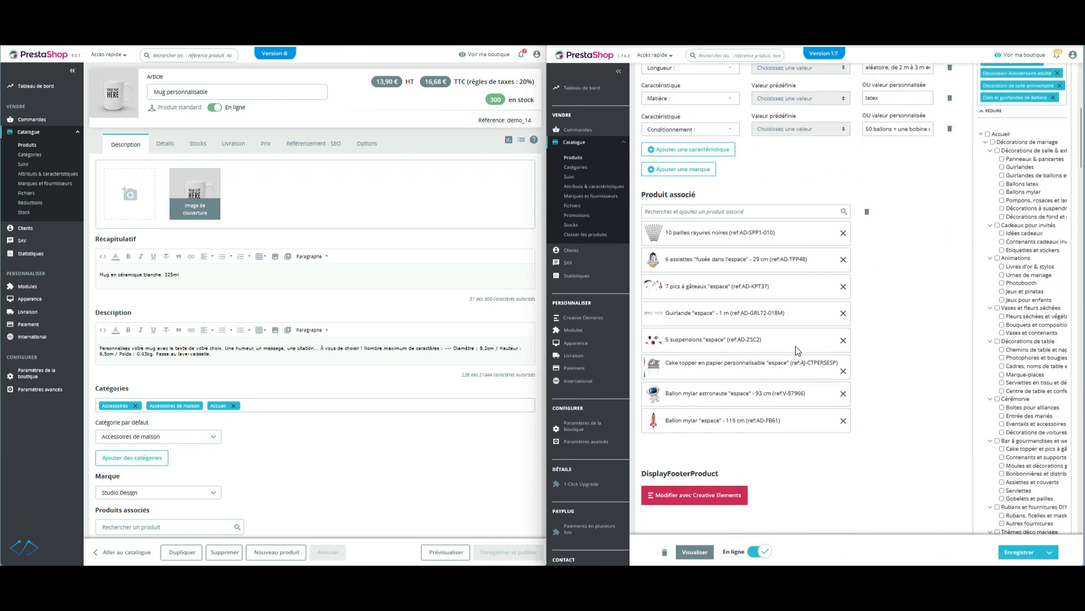
scroll(978, 148, "up", 15)
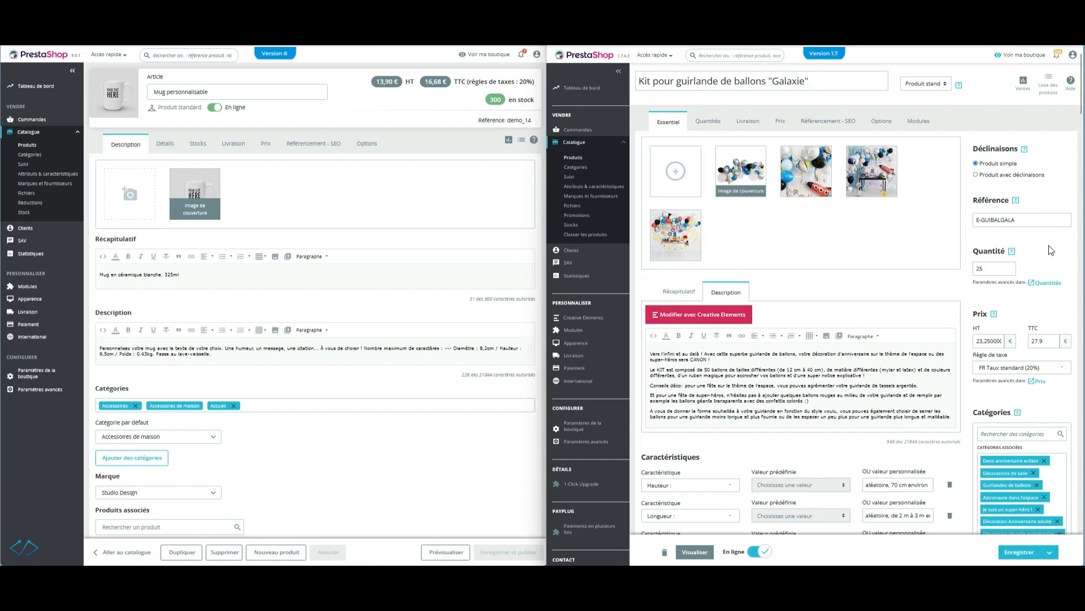
scroll(1035, 373, "down", 2)
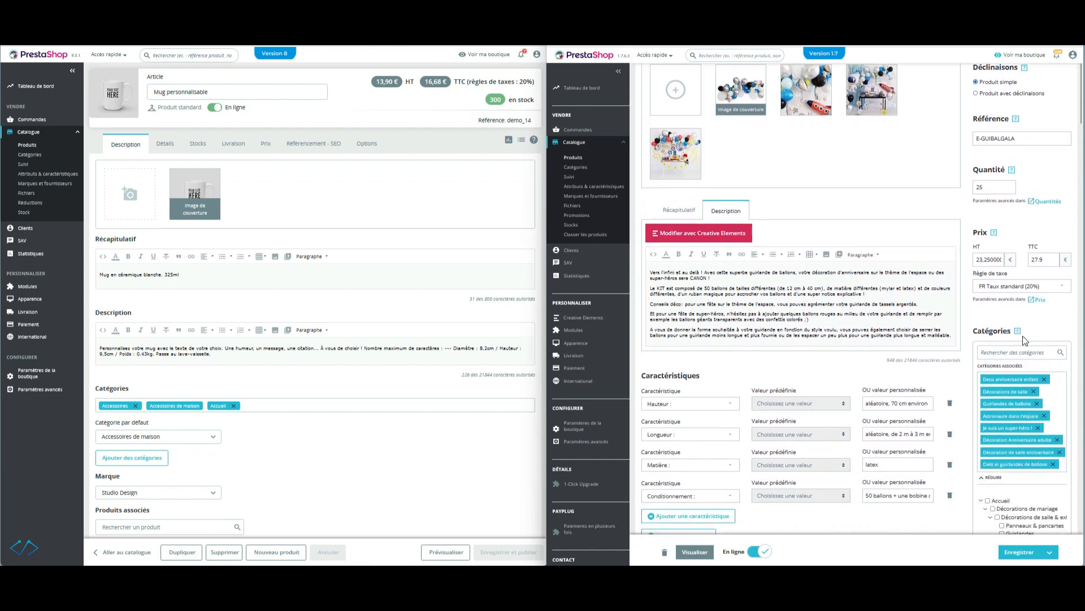
scroll(1040, 329, "up", 2)
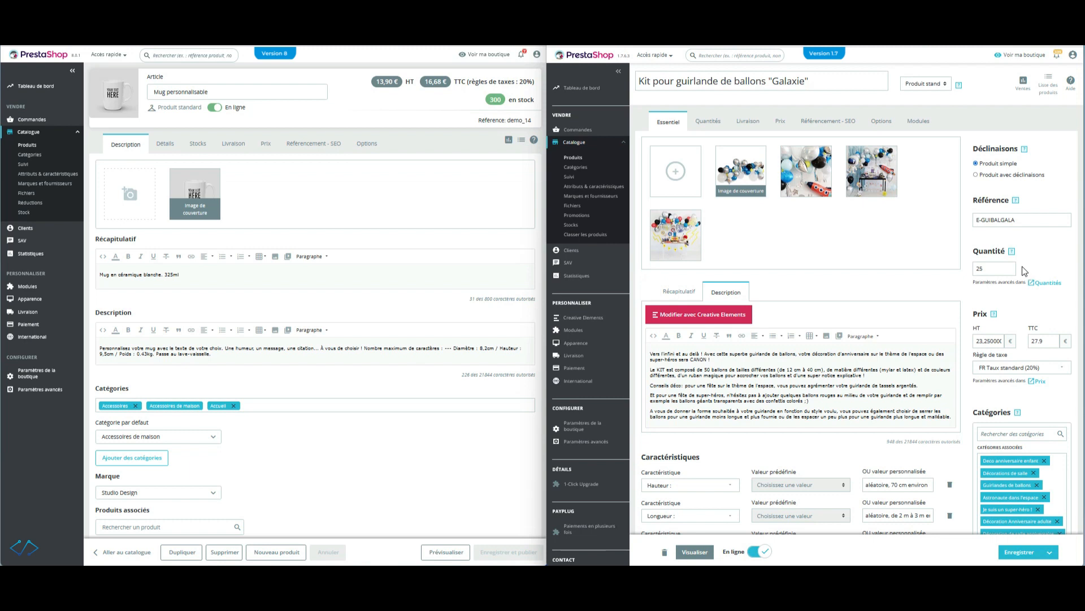
Step: Review the mug's references and characteristics in its details, and return to its description section
left_click(422, 142)
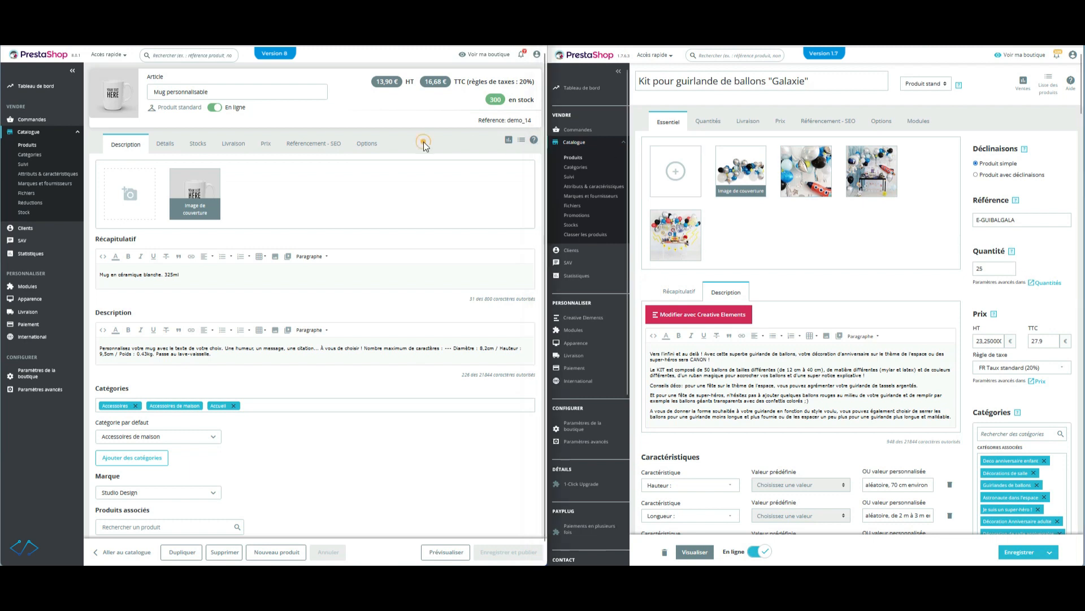
left_click(122, 147)
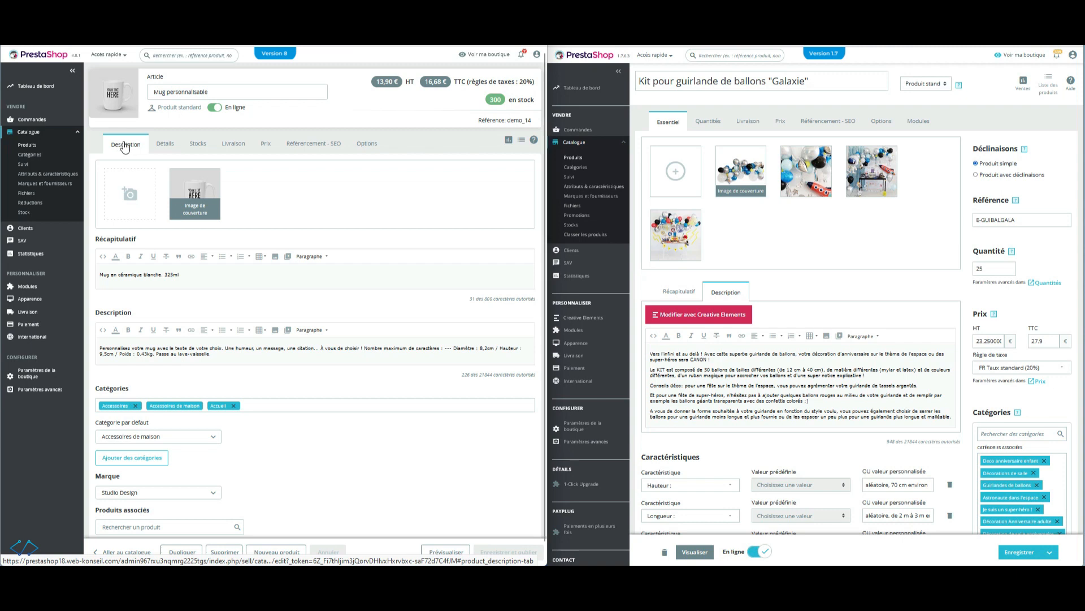
left_click(167, 145)
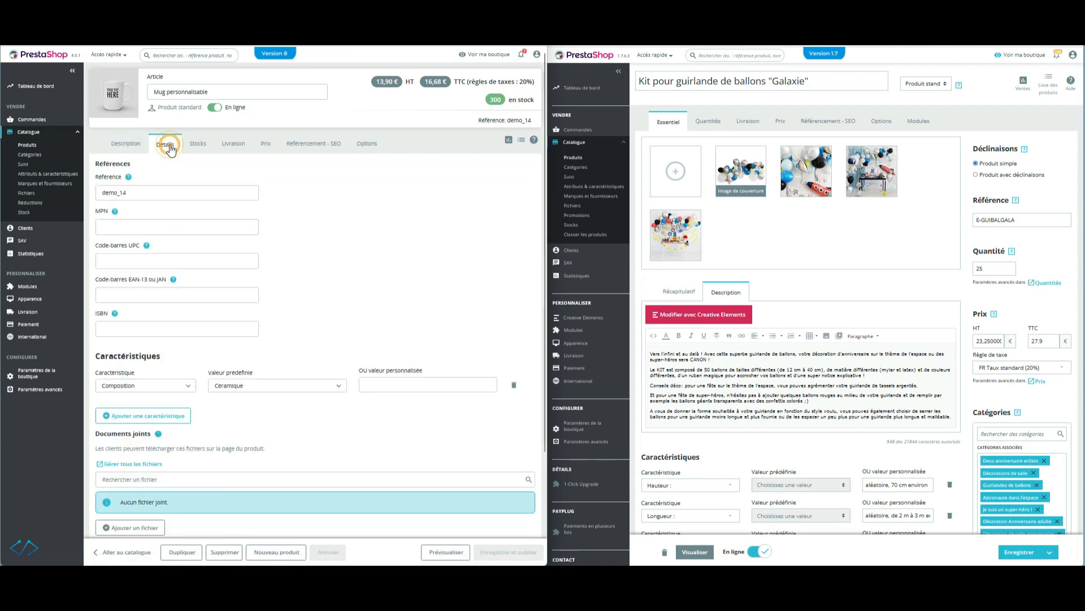
left_click(125, 145)
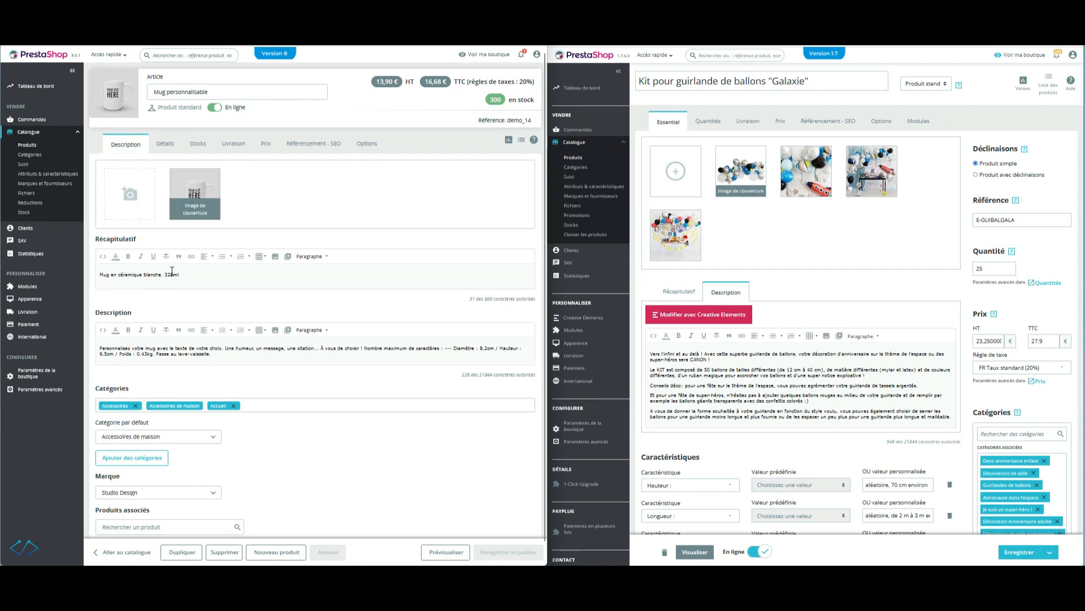
Step: Set the mug's default category to Accessoires
scroll(113, 271, "down", 1)
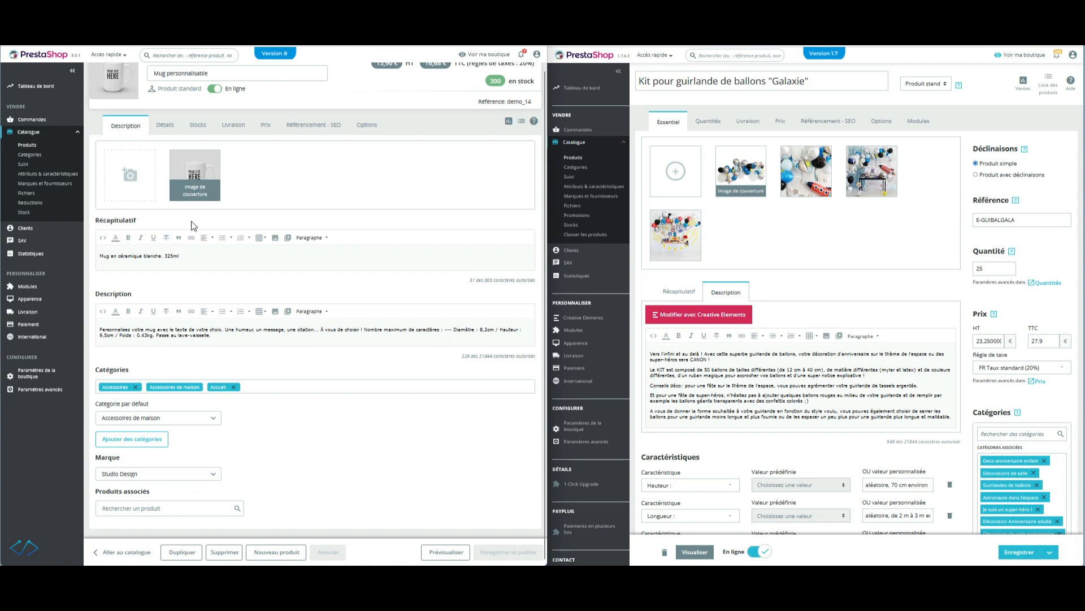
double_click(148, 217)
left_click_drag(97, 293, 134, 295)
left_click(274, 390)
left_click(122, 421)
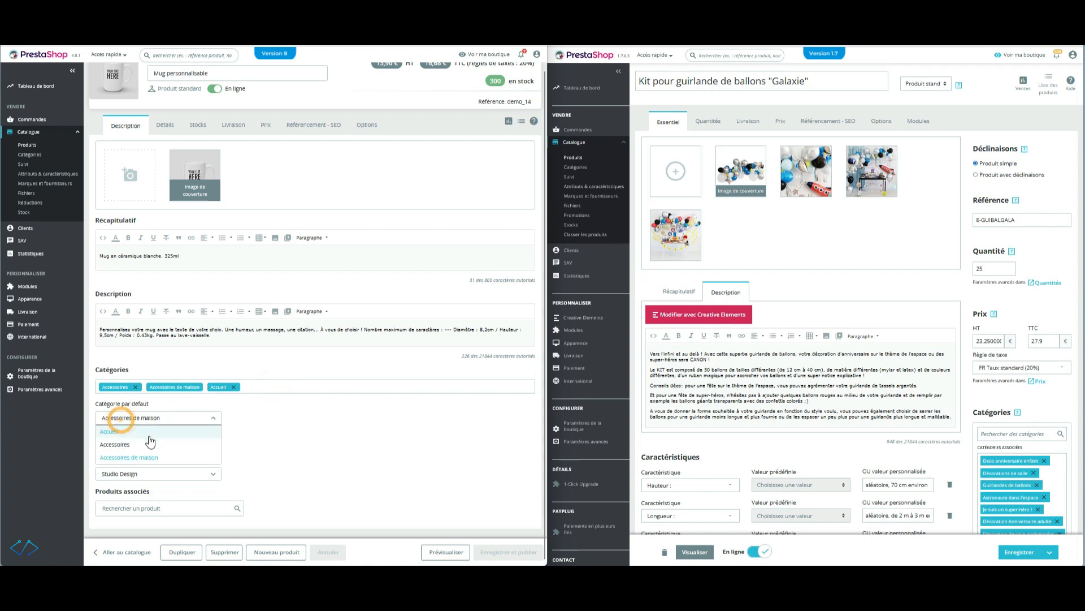
left_click(162, 449)
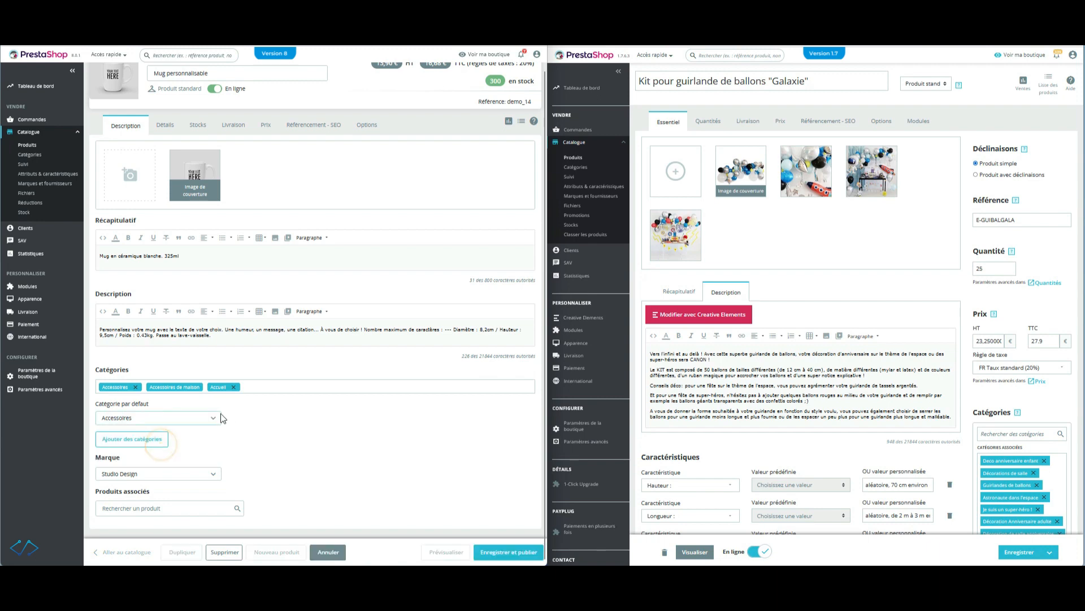
Step: Open the mug's category selection, collapse the Vêtements branch and save the associated categories
left_click(131, 439)
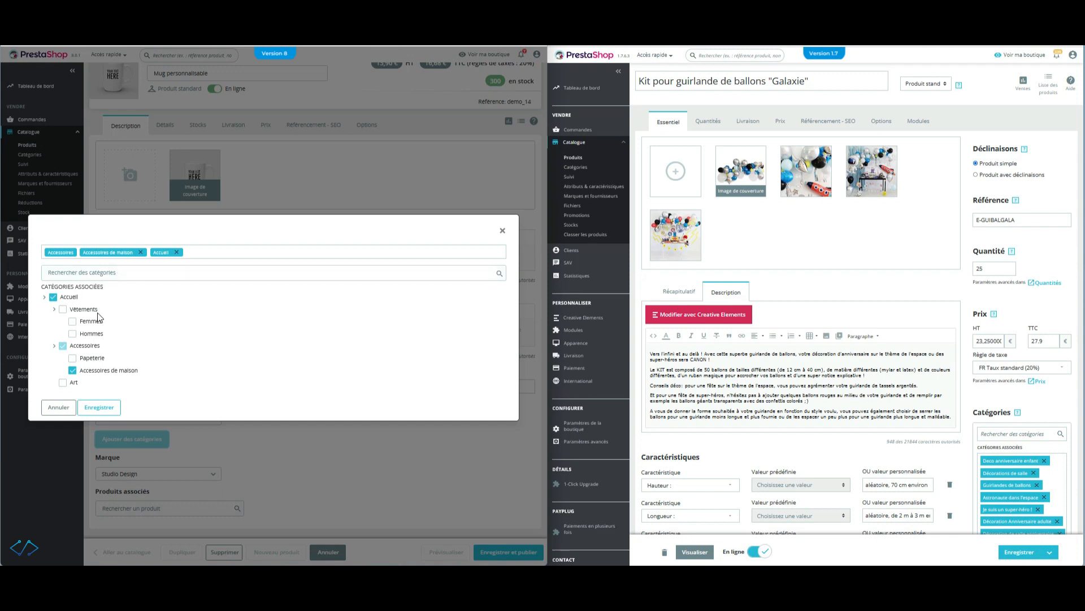
left_click(55, 311)
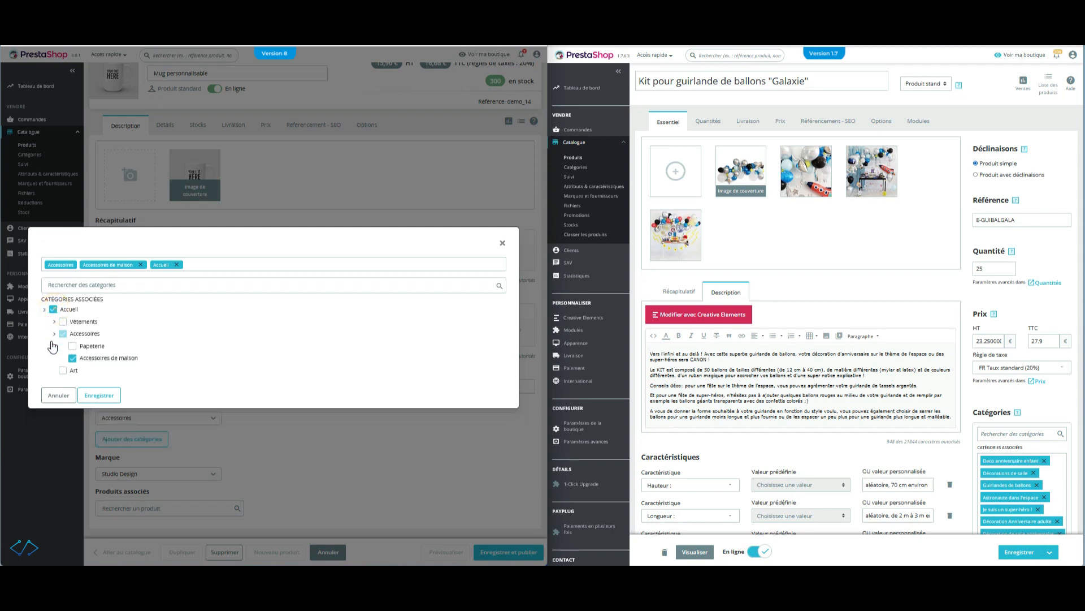
left_click(97, 396)
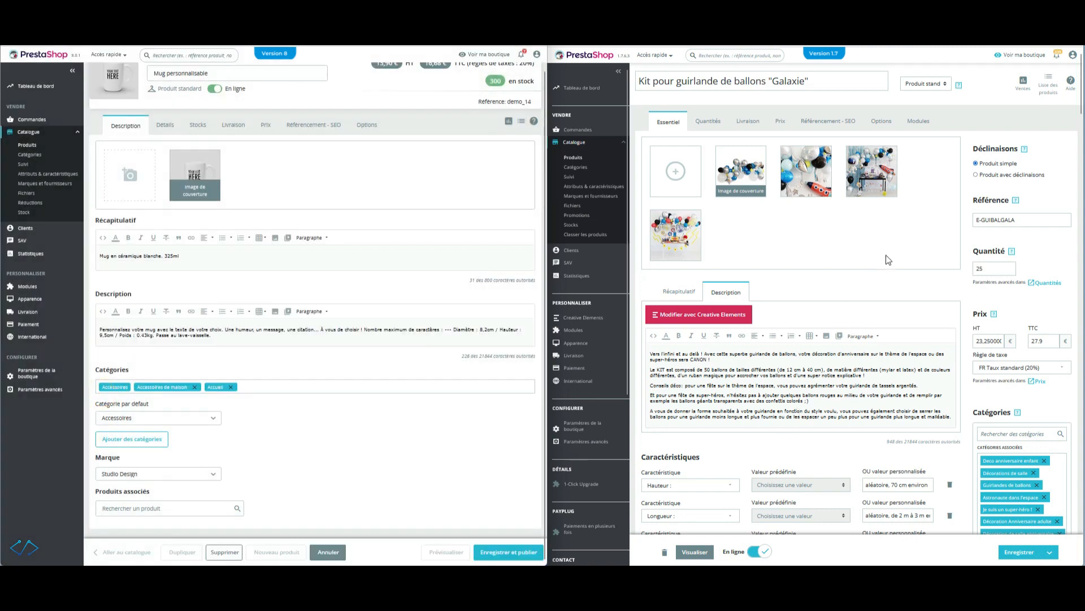
Step: Examine the Galaxie kit's category tree in the 1.7 shop down to the Deco anniversaire enfant branch
left_click(992, 399)
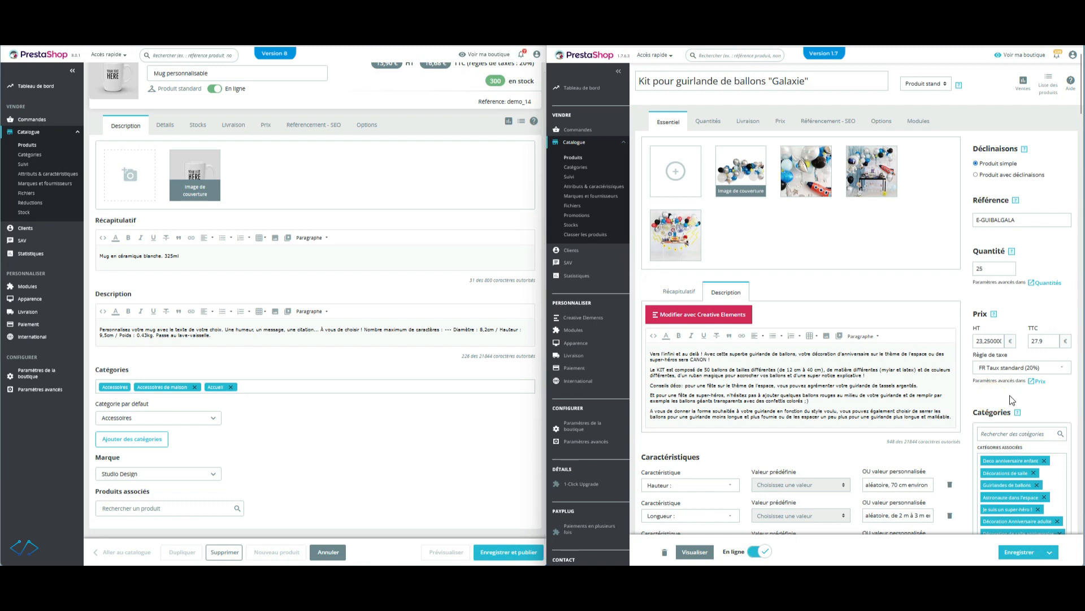
scroll(1012, 405, "down", 1)
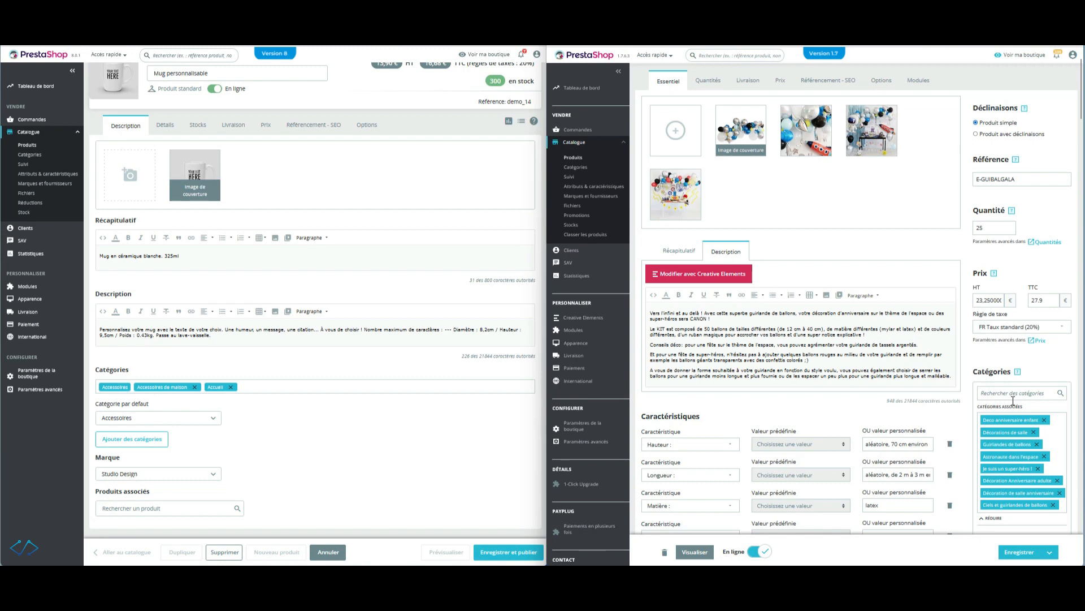
scroll(1013, 400, "down", 7)
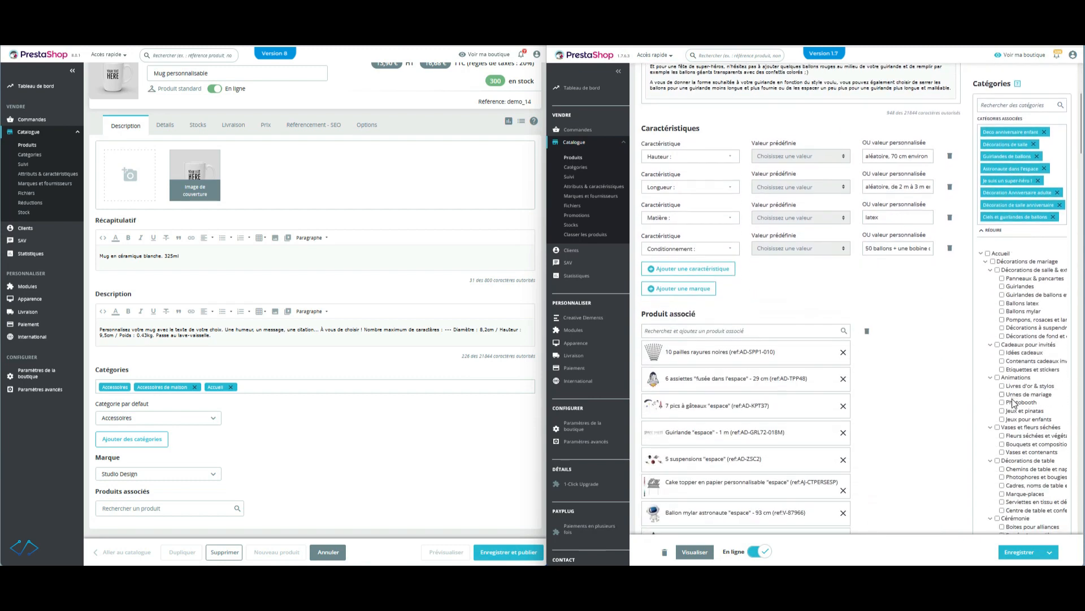
scroll(1013, 404, "down", 1)
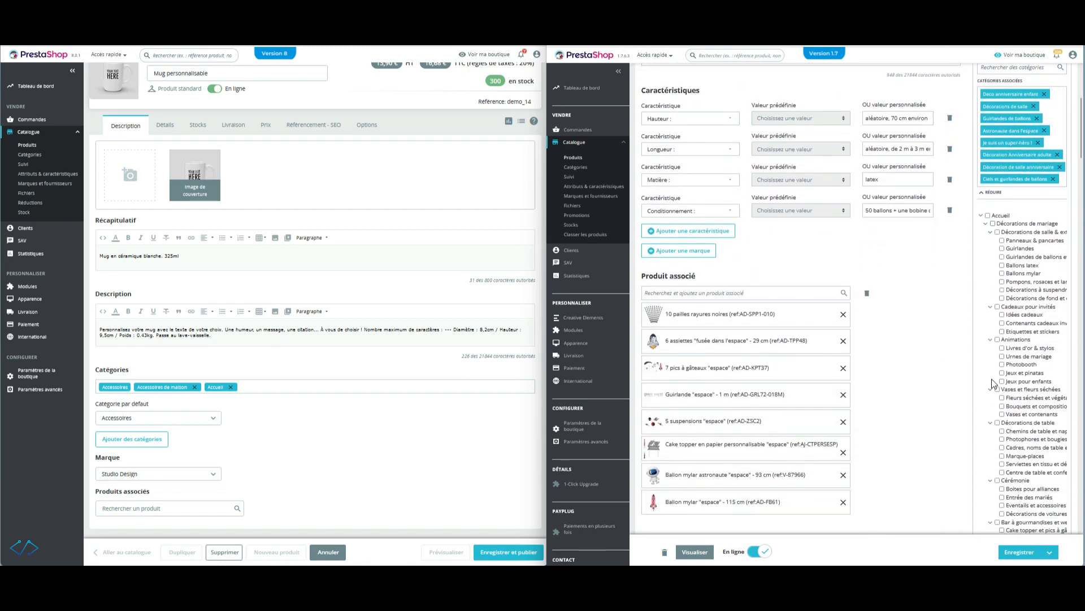
scroll(993, 384, "down", 10)
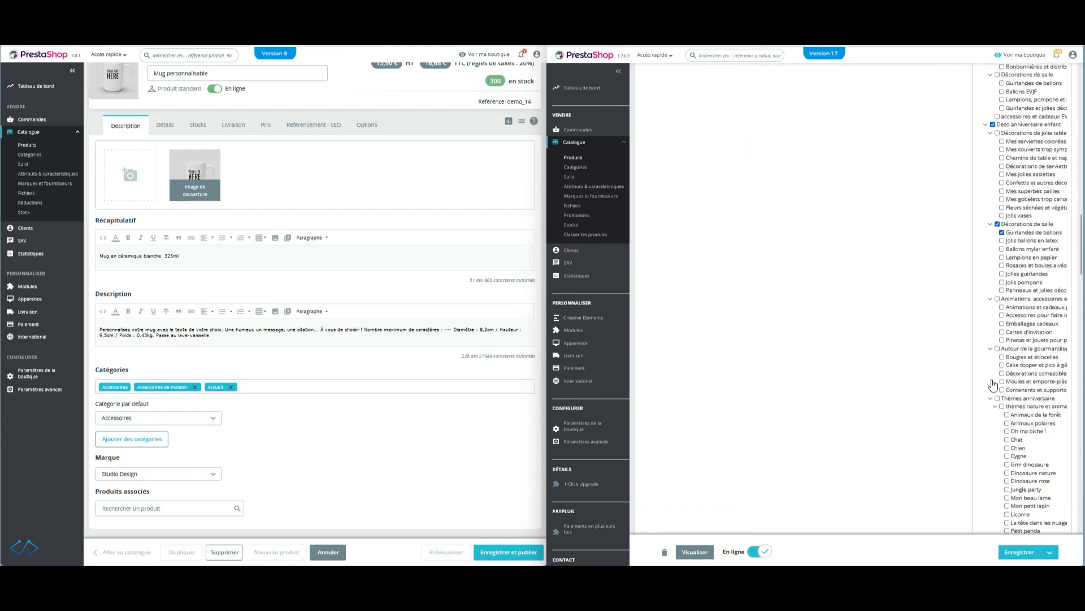
Step: Examine the rest of the Galaxie kit's category tree down to the category creation option, and return to the start of its product page
scroll(993, 384, "down", 10)
scroll(993, 385, "down", 10)
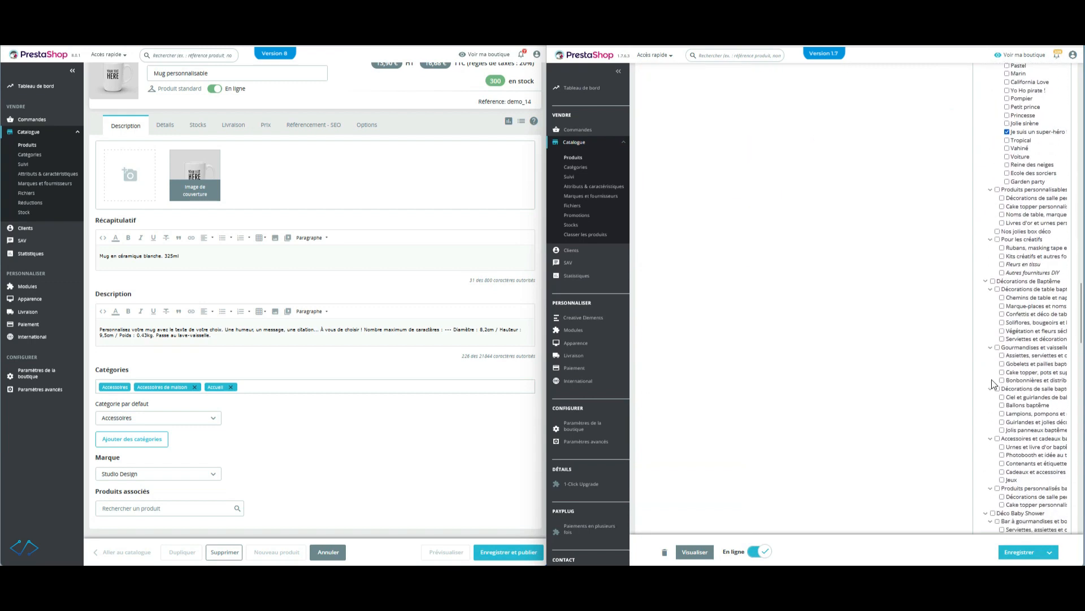
scroll(993, 384, "down", 10)
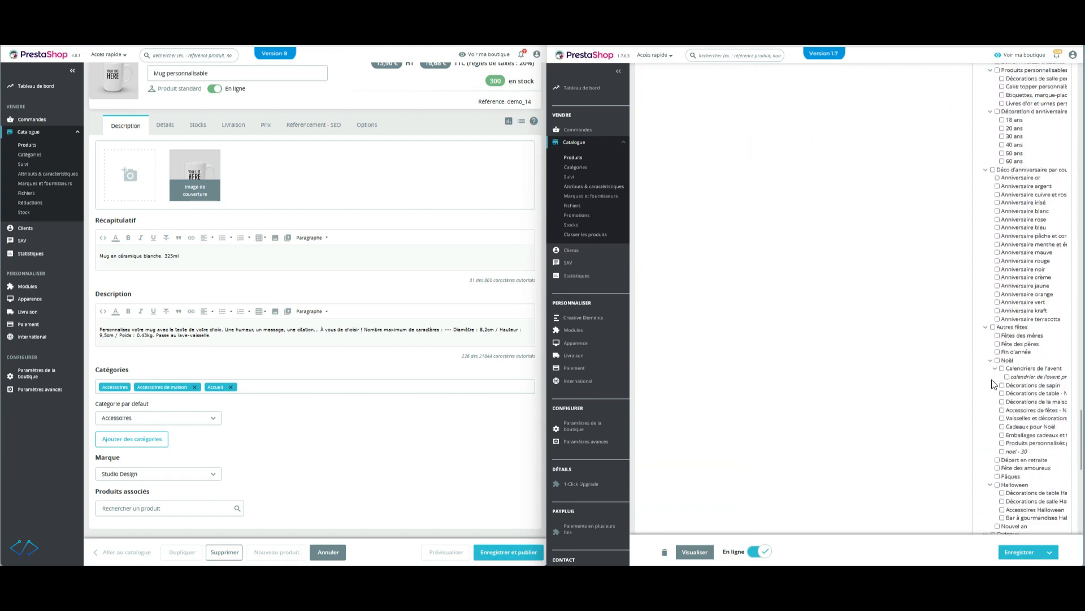
scroll(994, 384, "up", 15)
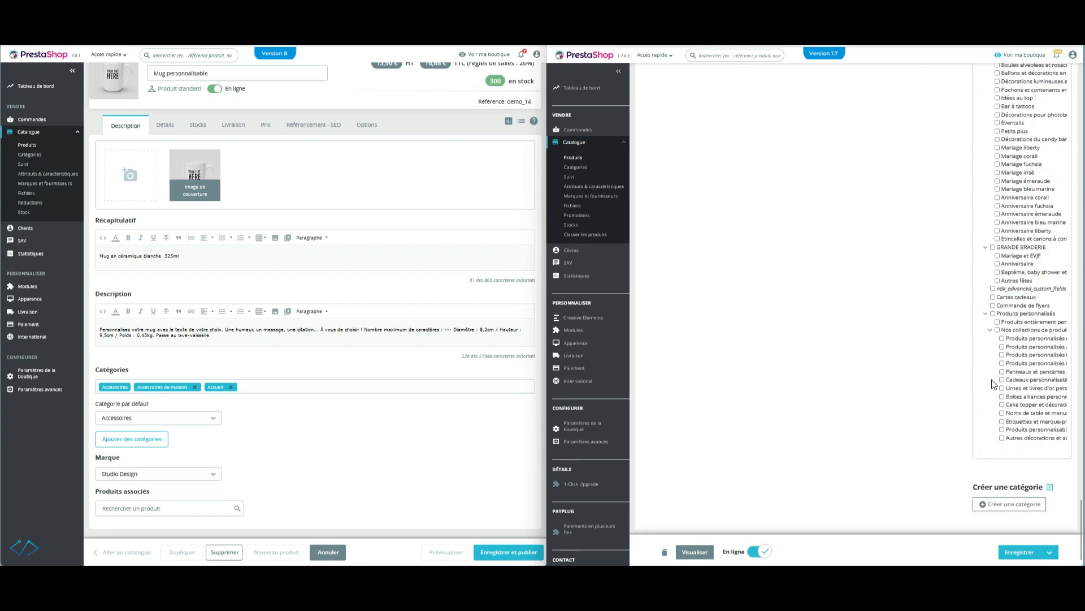
scroll(994, 381, "up", 20)
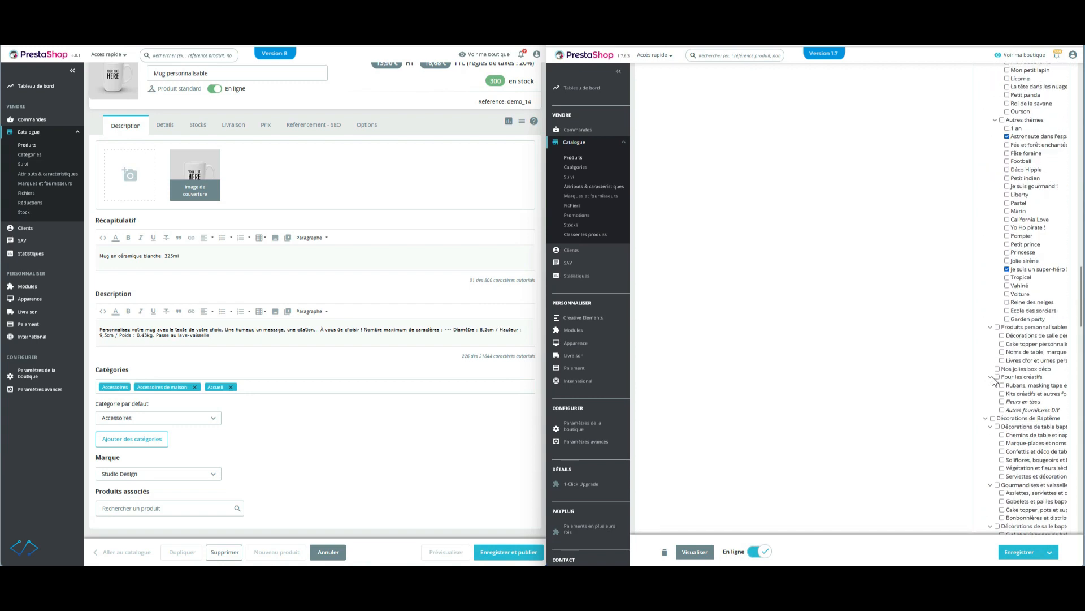
scroll(994, 381, "up", 1)
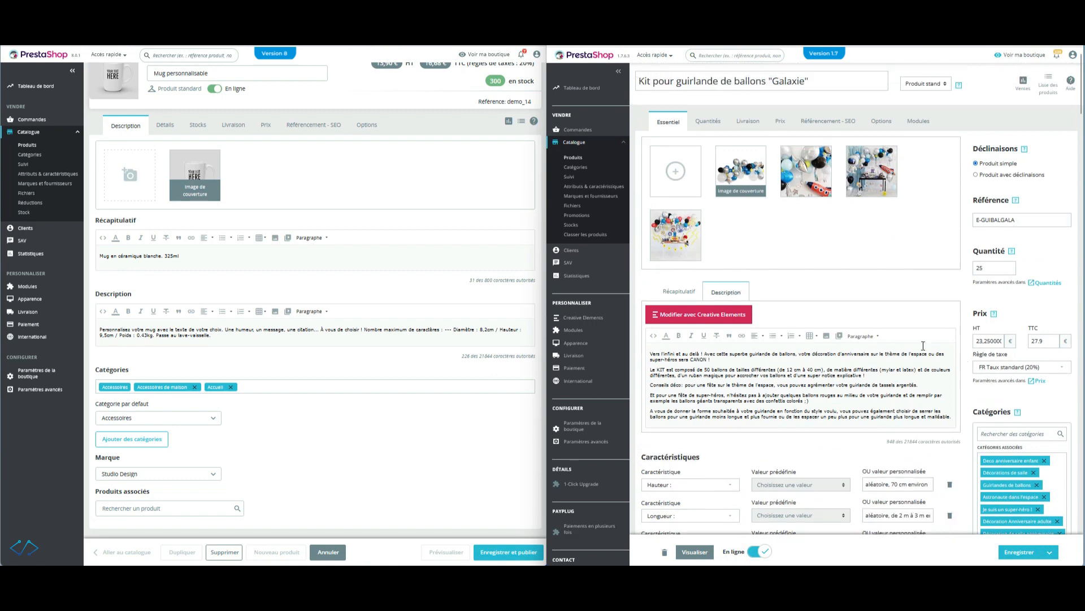
Step: Reopen the mug's category selection in the version 8 shop and close it without changing the associated categories
left_click(113, 438)
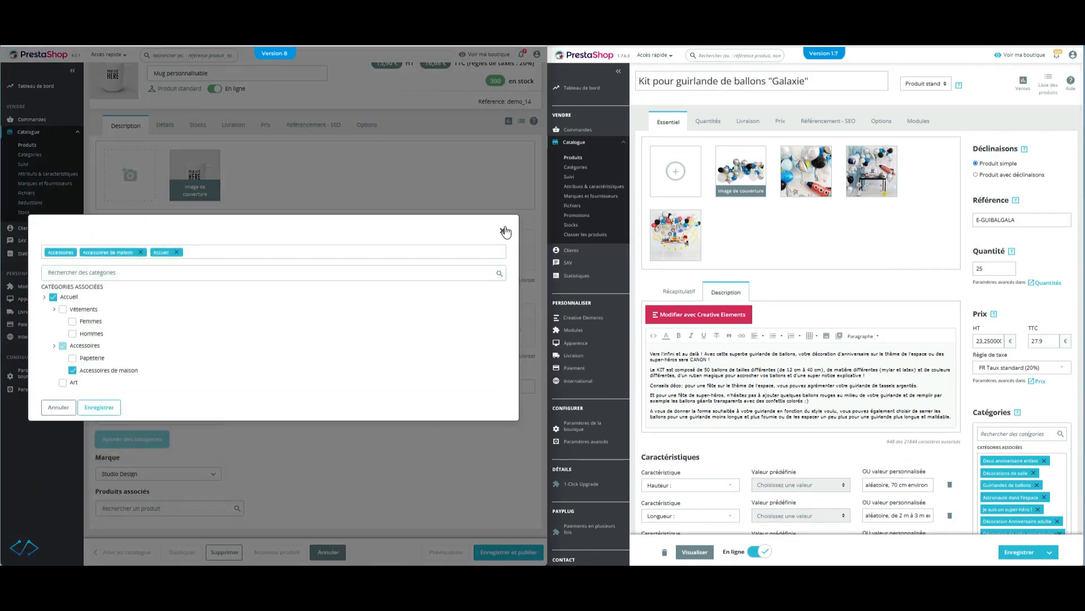
left_click(504, 230)
left_click(259, 409)
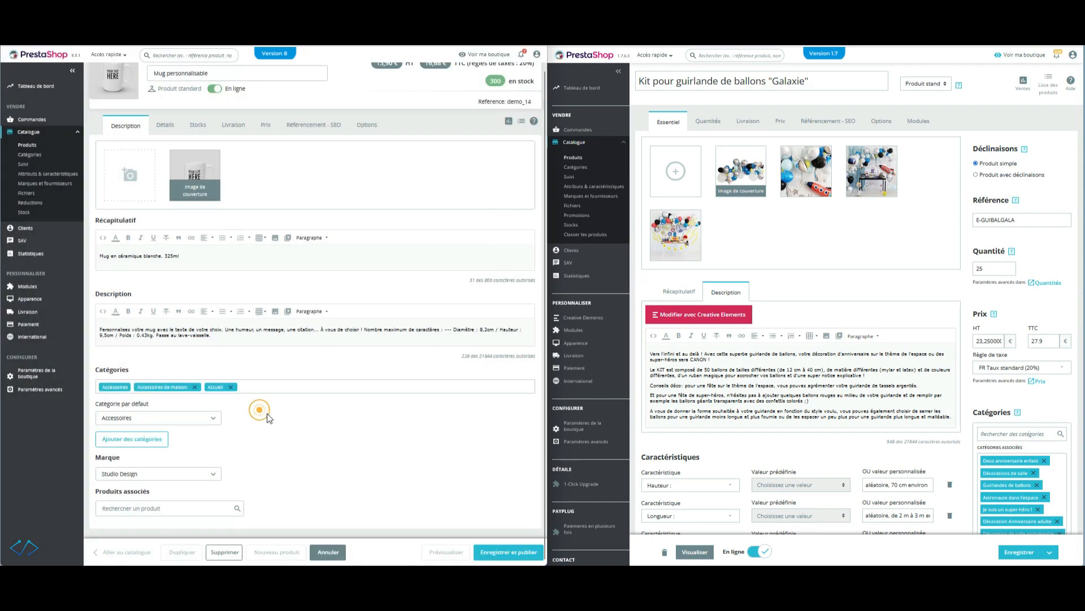
Step: Review the mug's brand and associated products sections, and return to the start of its description section
left_click_drag(93, 457, 122, 456)
left_click(94, 457)
left_click_drag(95, 491, 245, 500)
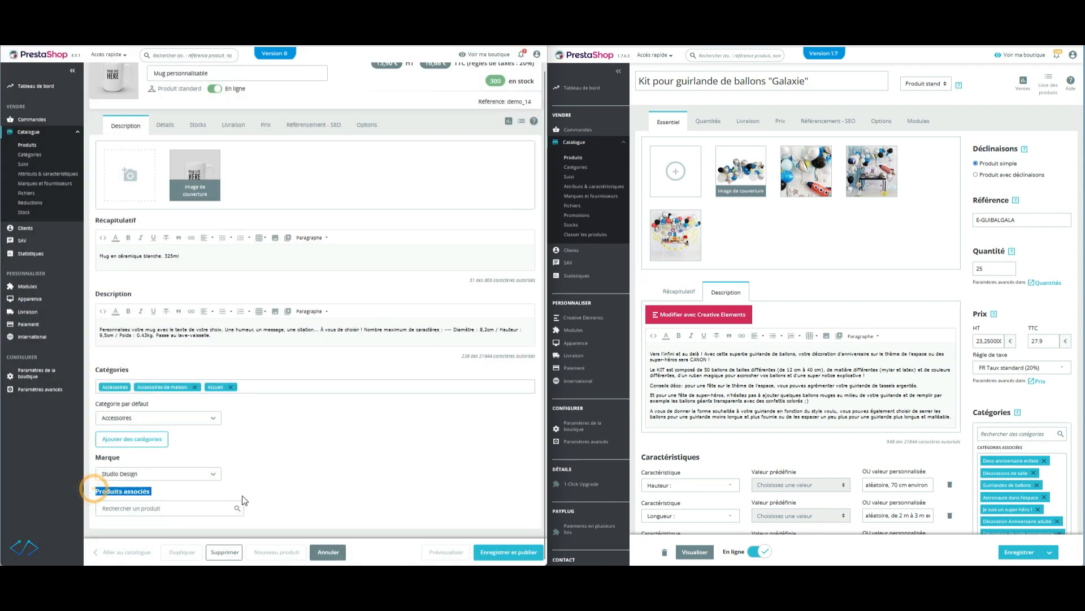
left_click(372, 501)
scroll(384, 473, "up", 2)
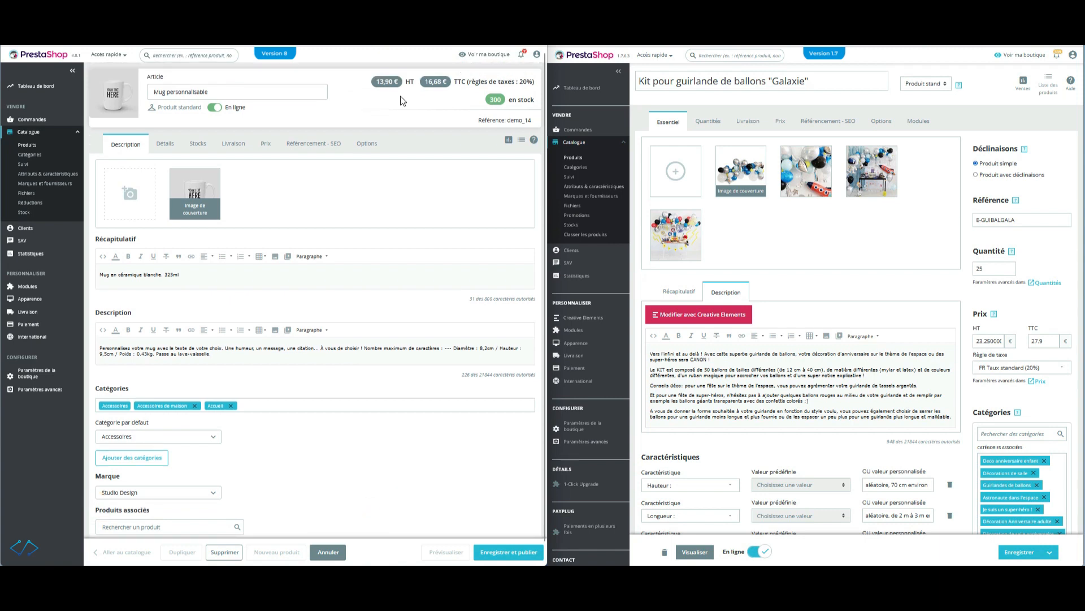
Step: Open the mug's details and review its reference, barcode and characteristics fields
left_click(165, 146)
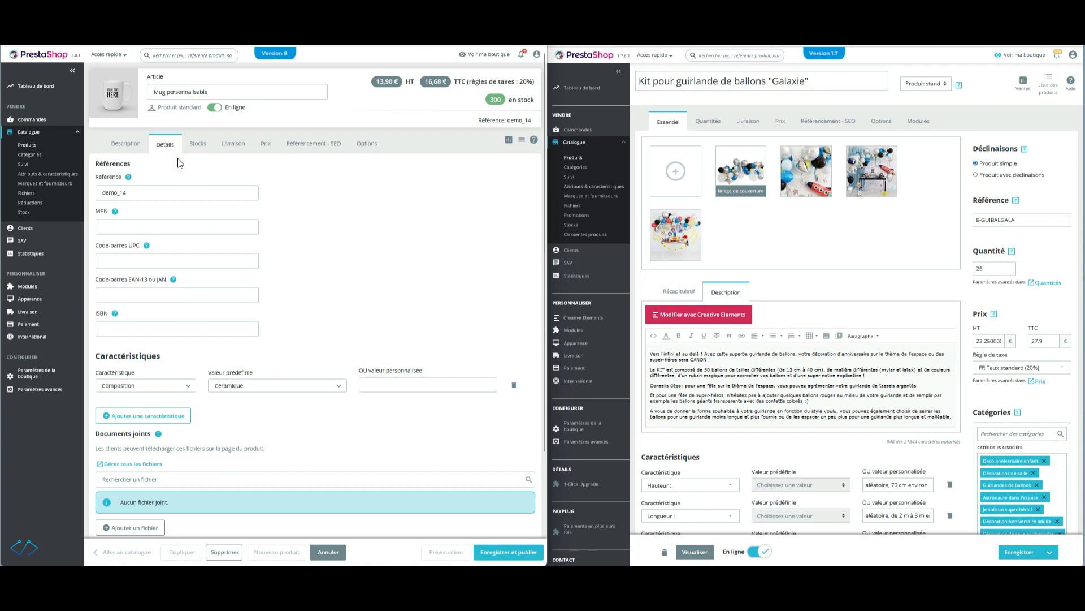
left_click(204, 191)
left_click(178, 259)
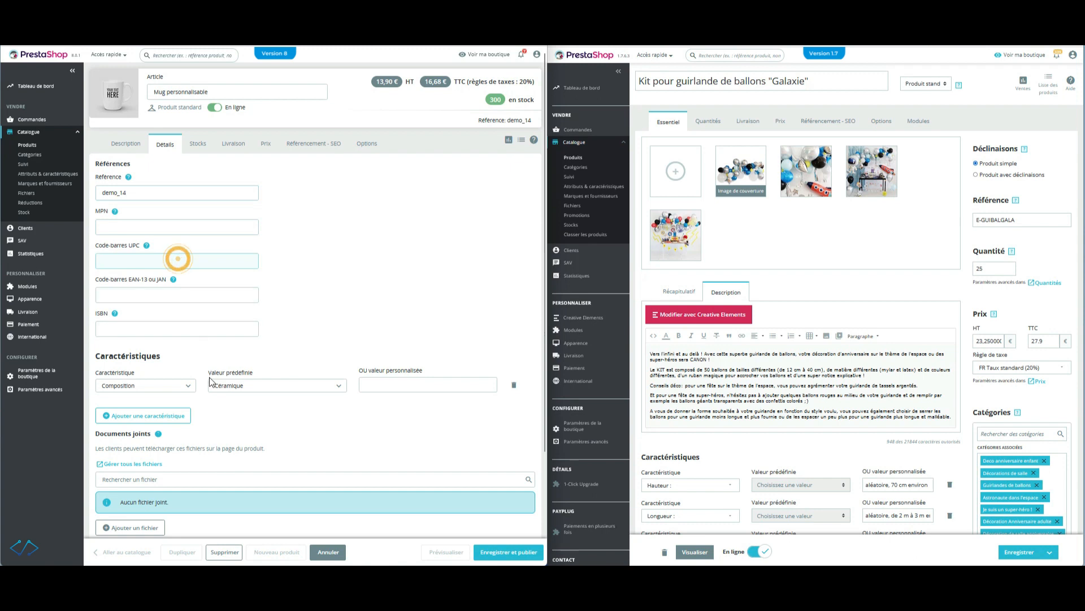
left_click(121, 365)
Step: Add two characteristic rows to the mug, leaving the first empty and setting the second to Composition with the predefined value Carton recyclé
scroll(219, 360, "down", 2)
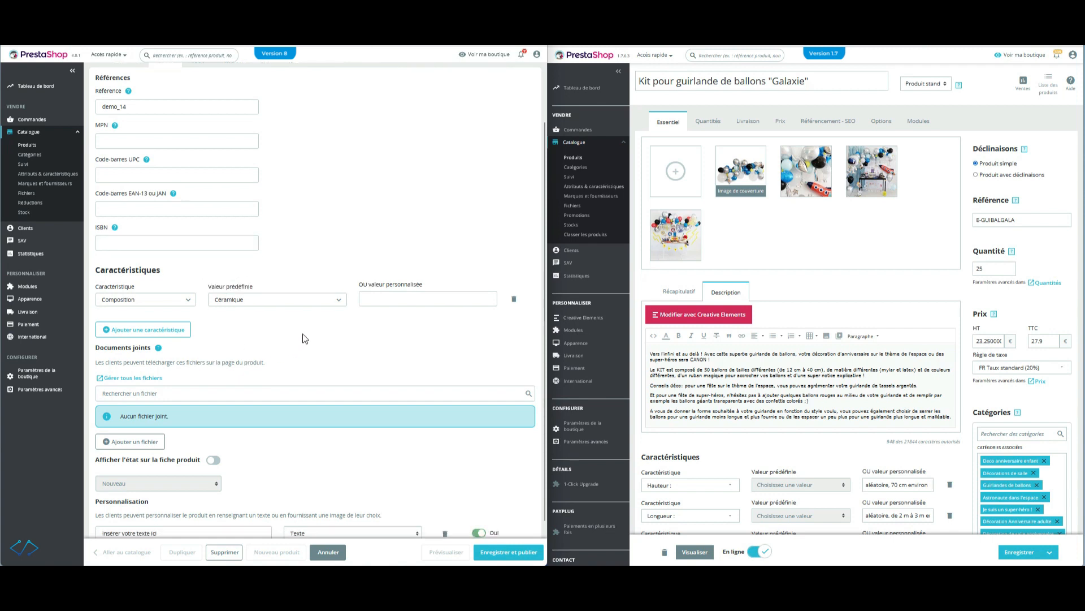
scroll(305, 342, "down", 1)
left_click(160, 297)
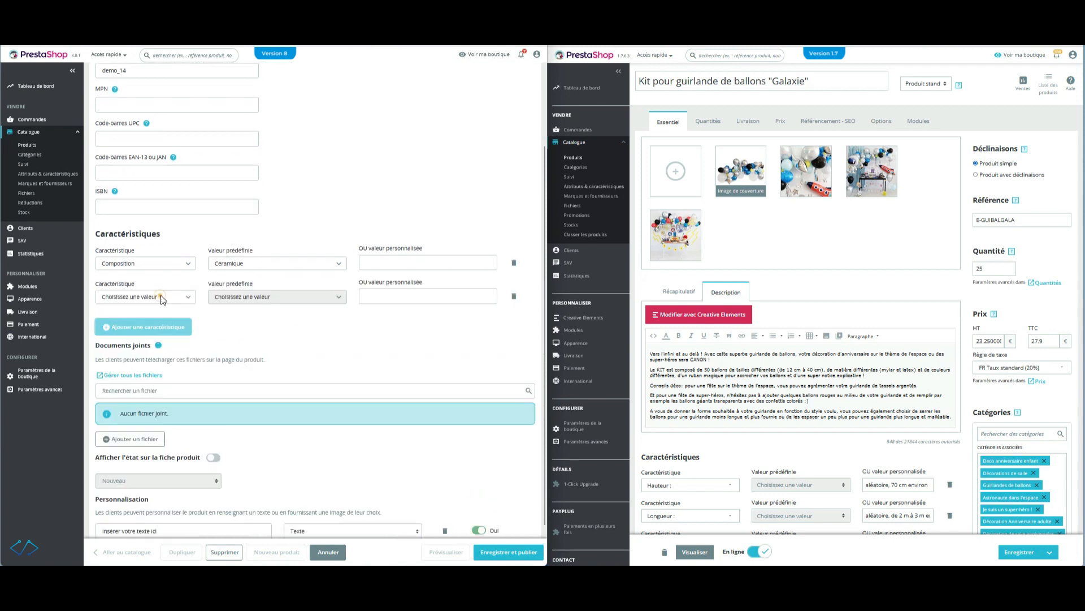
left_click(141, 332)
left_click(153, 328)
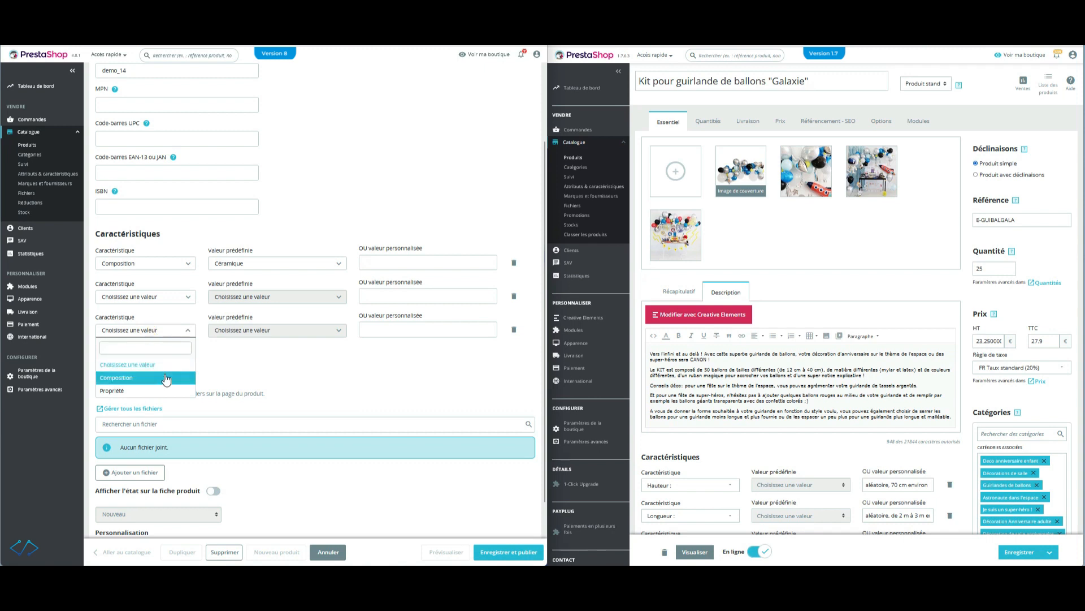
left_click(166, 379)
left_click(272, 330)
left_click(270, 374)
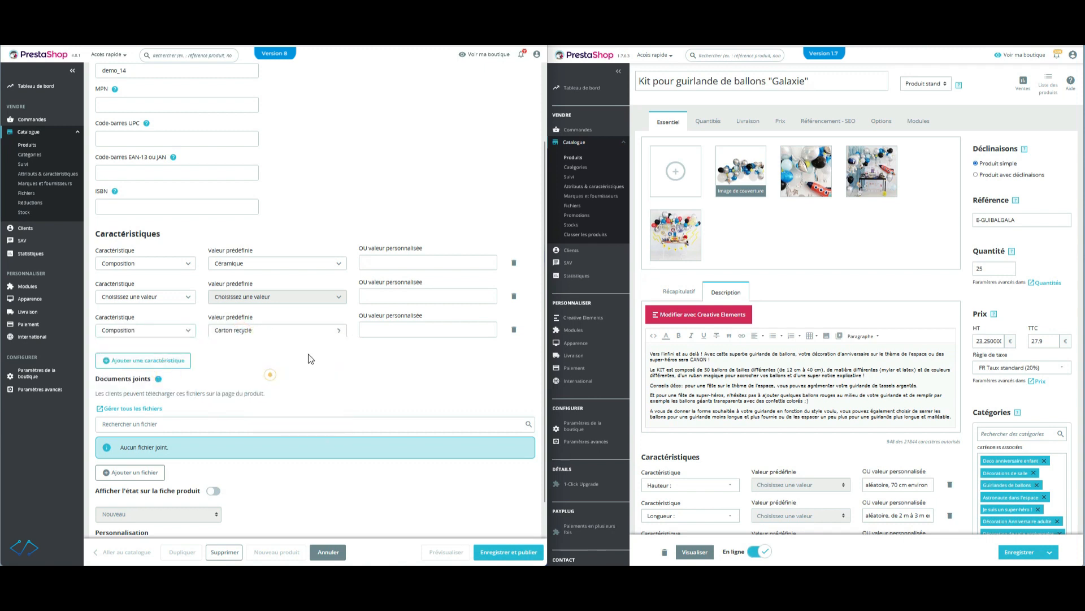
left_click(388, 331)
left_click(475, 373)
Step: Review the attached documents and customization areas of the mug's details
scroll(411, 354, "down", 1)
left_click_drag(96, 338, 164, 342)
left_click(227, 341)
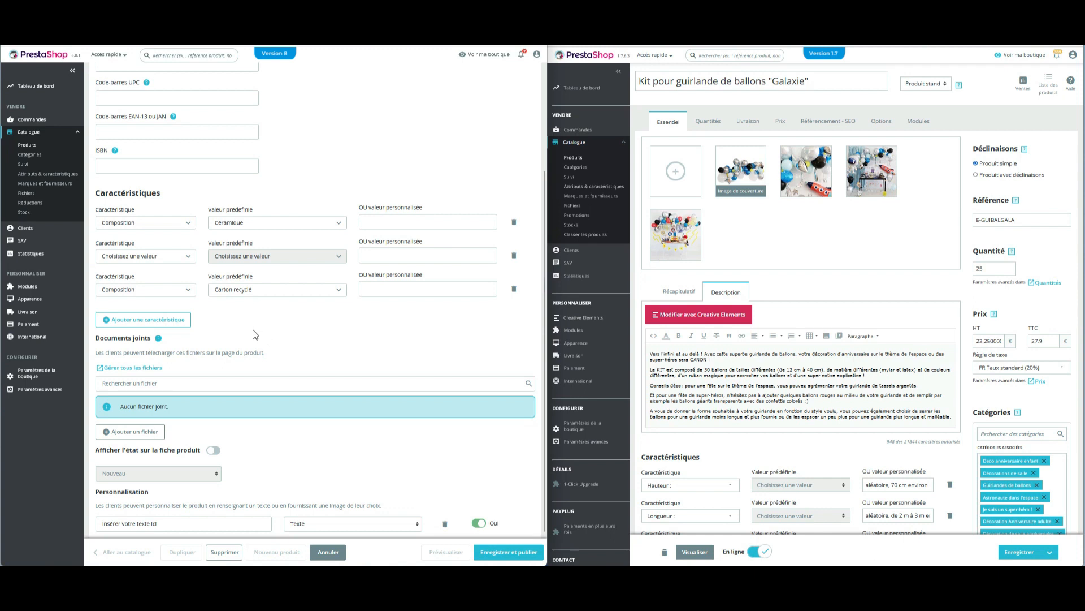
scroll(314, 360, "down", 1)
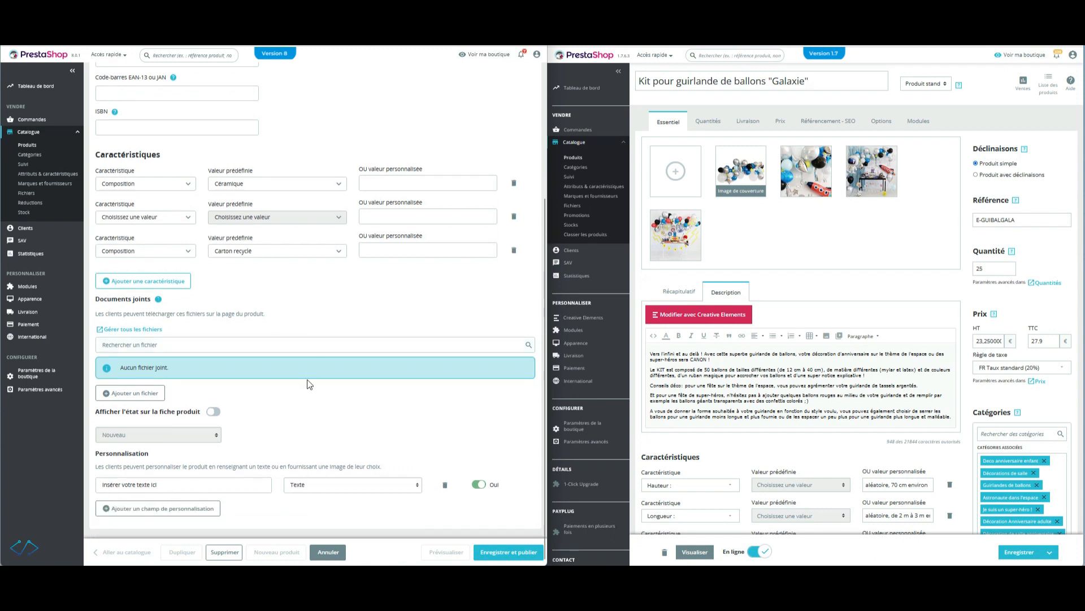
Step: Enable displaying the mug's condition on the product page, and check the available conditions while keeping Nouveau
left_click_drag(100, 412, 196, 413)
left_click(332, 431)
left_click(214, 412)
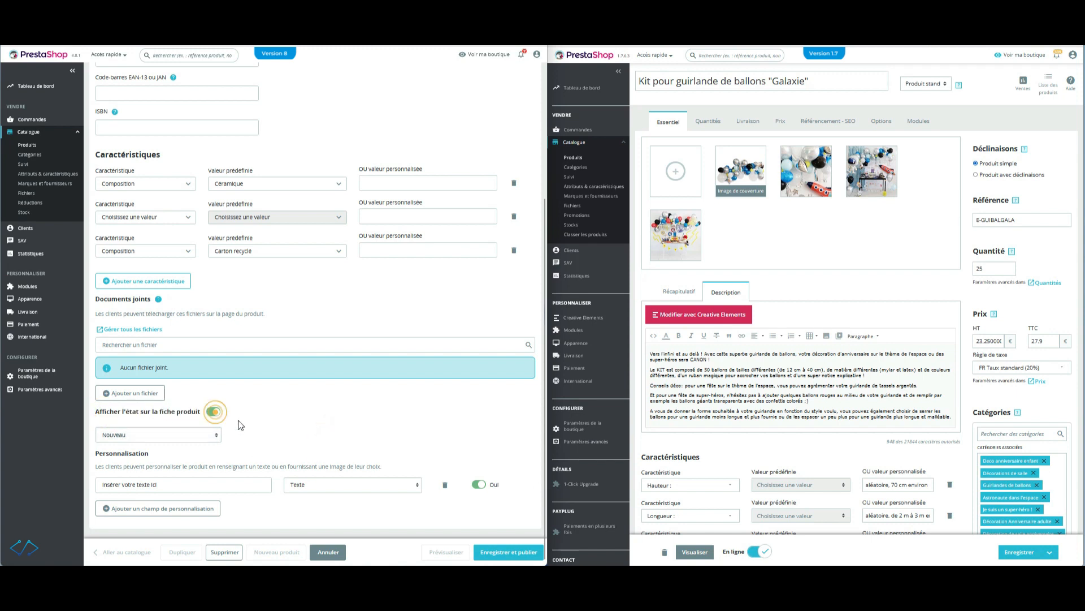
left_click(155, 433)
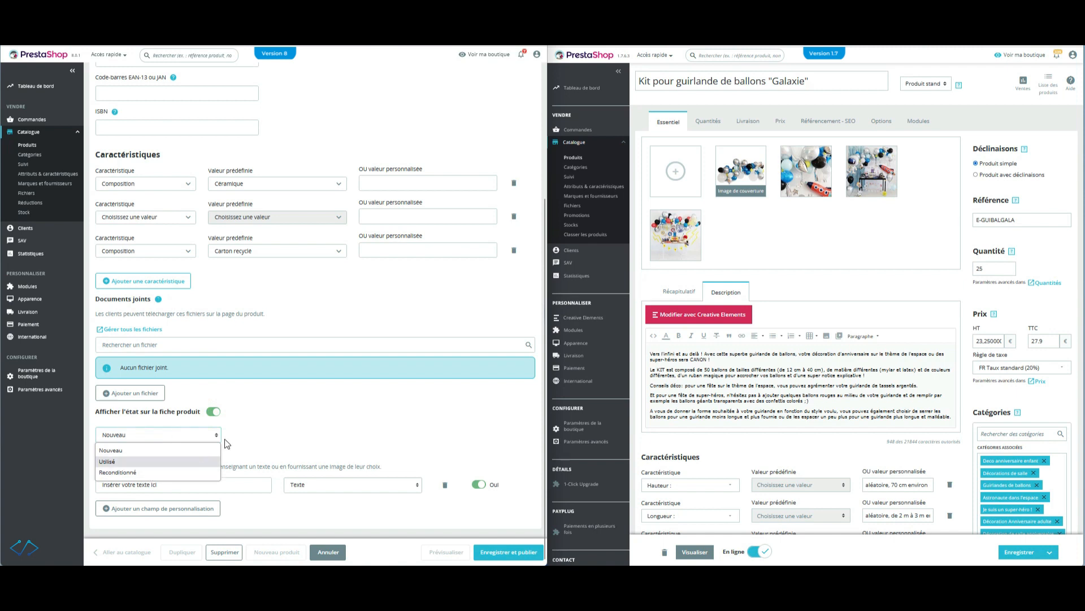
left_click(253, 422)
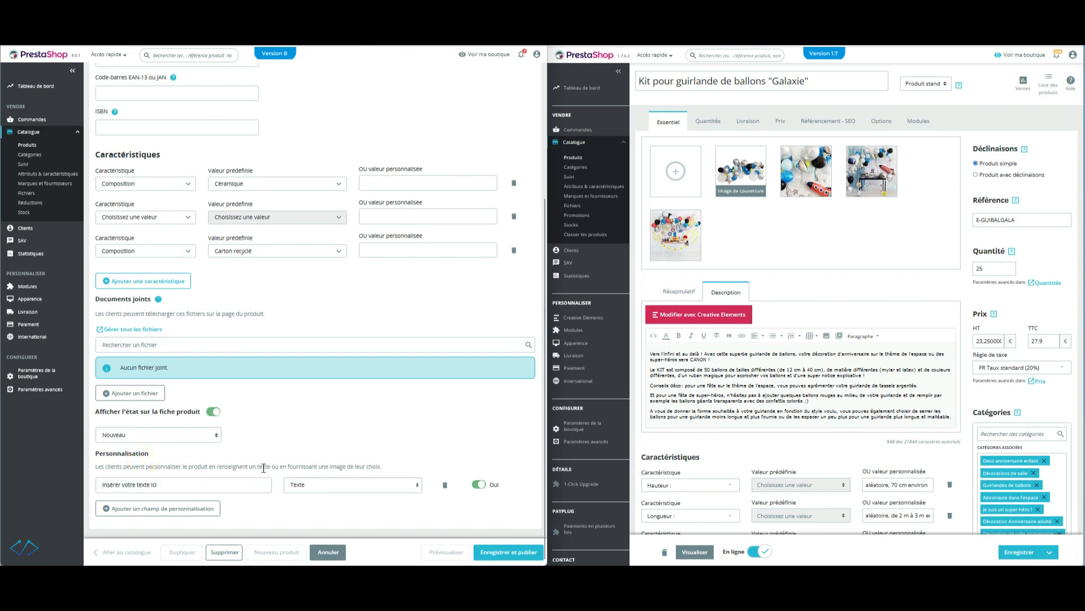
Step: Return to the mug's description section, and reopen its details for comparison with the 1.7 page
scroll(271, 474, "up", 15)
left_click(126, 144)
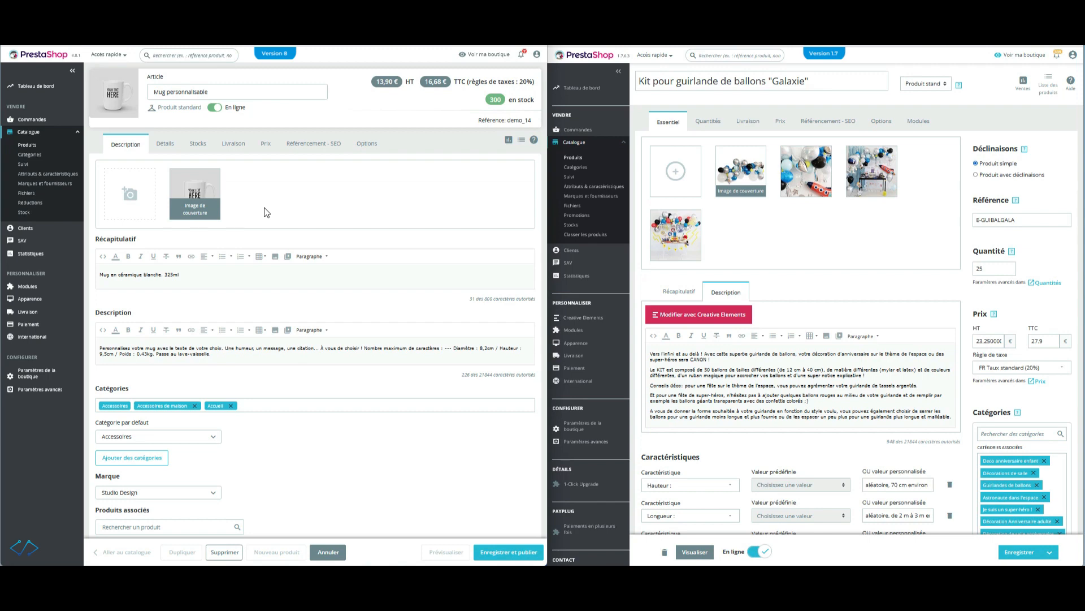
left_click(124, 147)
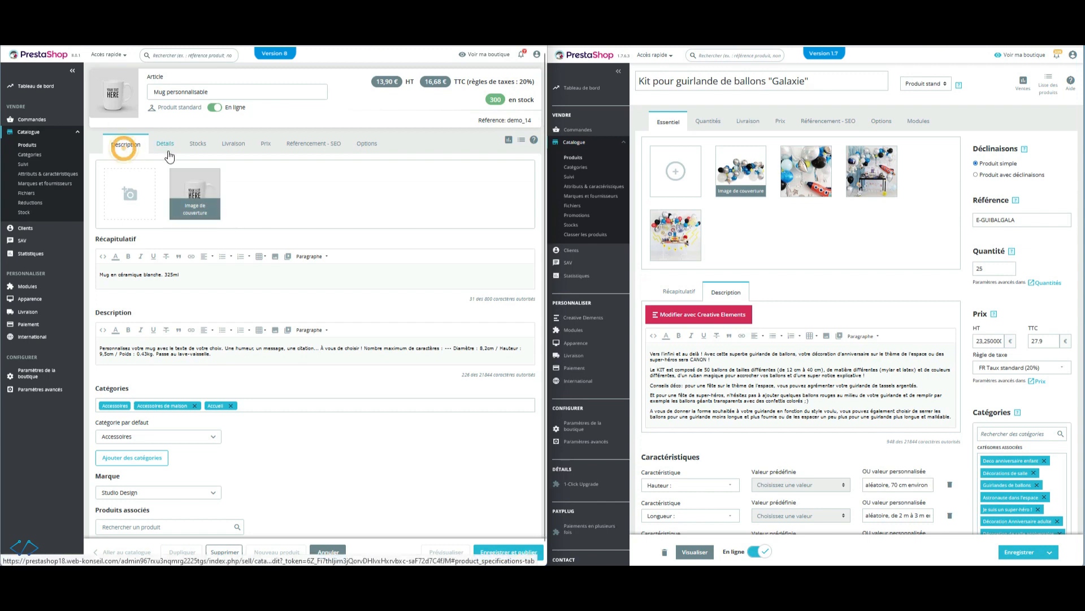
left_click(169, 152)
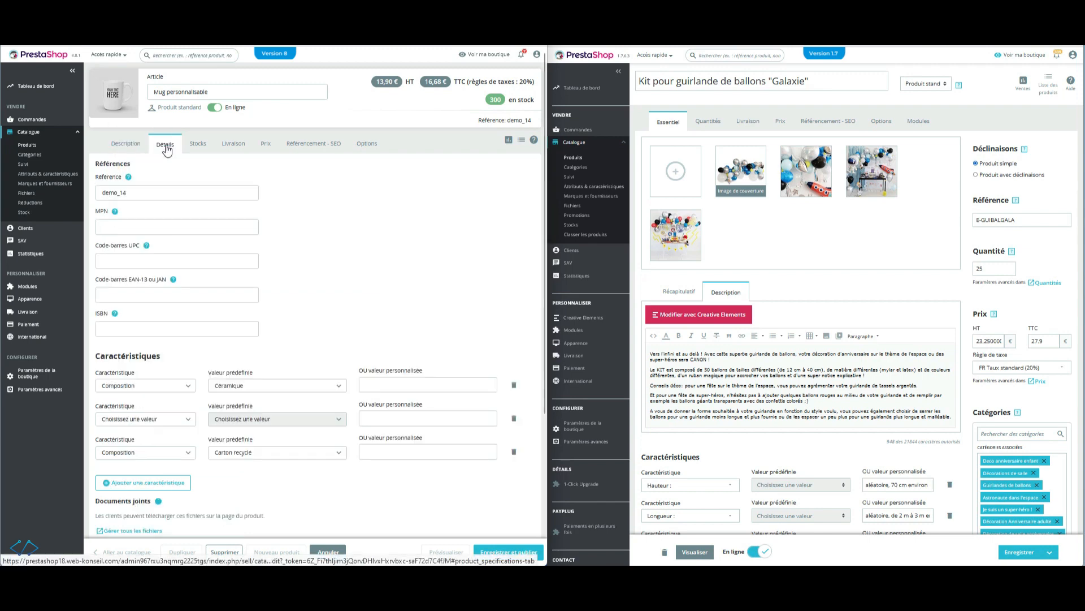
Step: Review the Galaxie kit's essential section in the 1.7 shop, including its descriptions, characteristics, associated products and categories
left_click(661, 129)
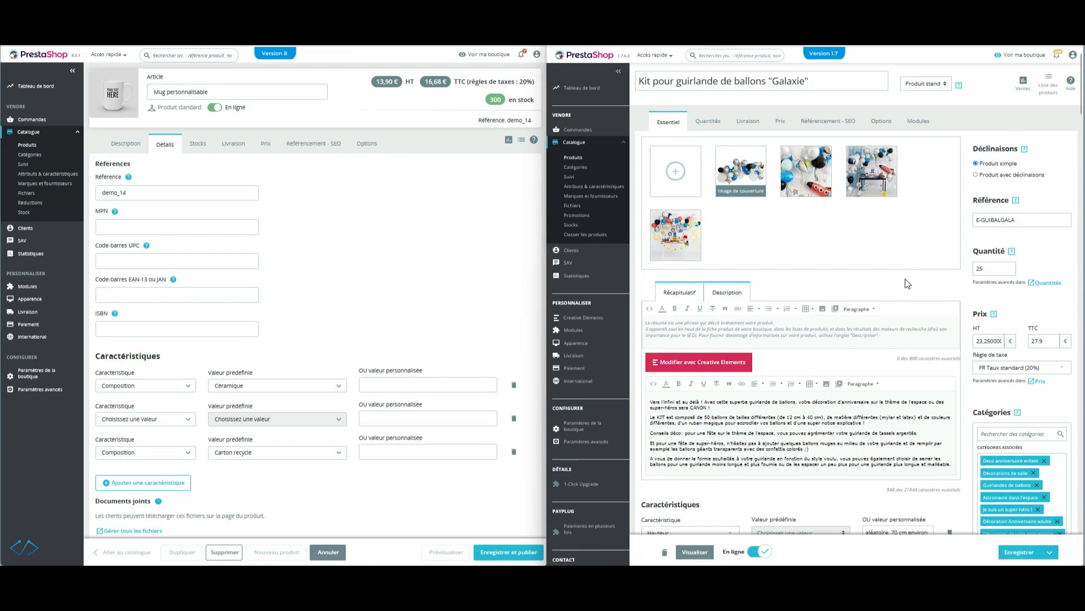
scroll(908, 282, "down", 6)
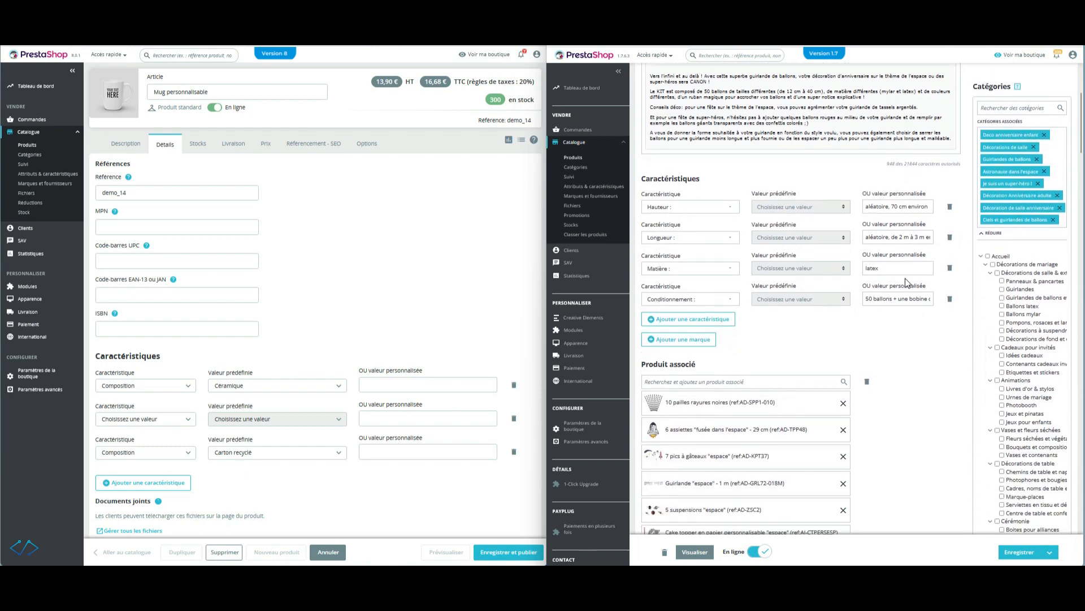
scroll(911, 345, "down", 10)
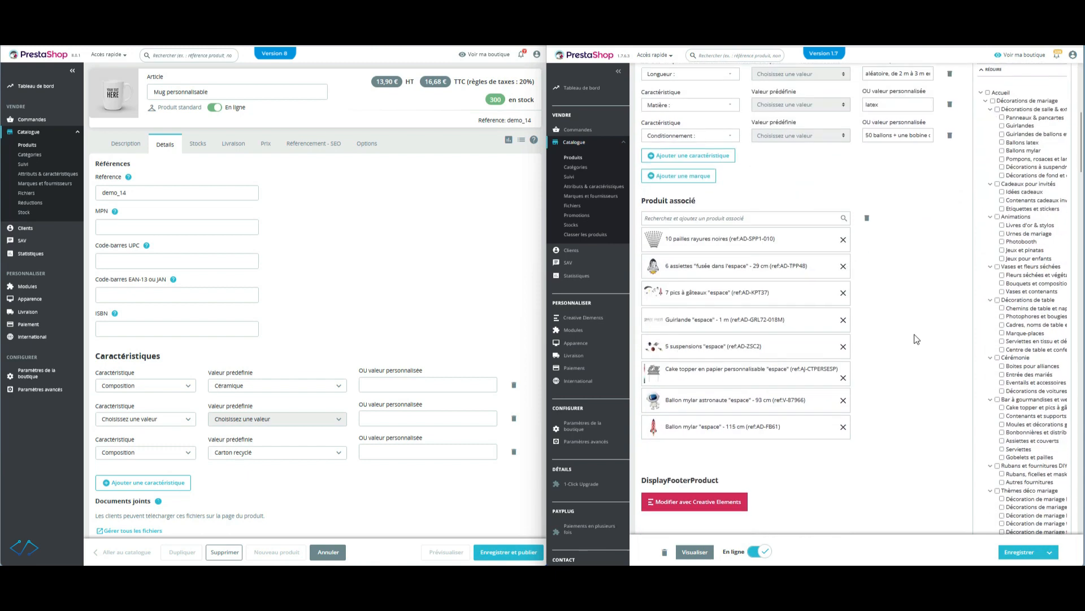
scroll(918, 334, "up", 7)
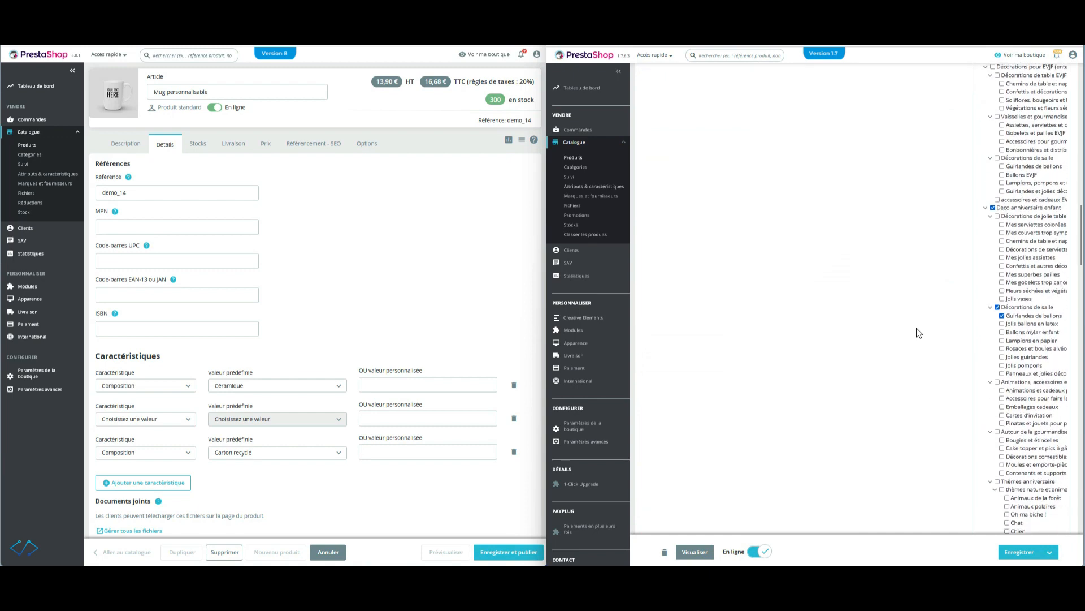
scroll(916, 327, "up", 8)
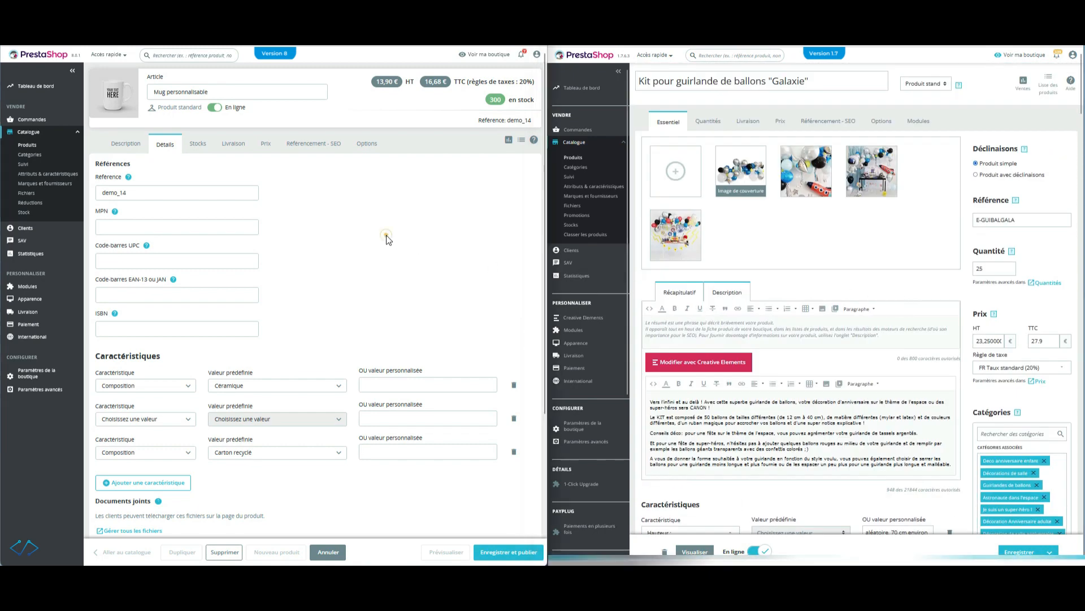
Step: Revisit the mug's details, and compare them with the Galaxie kit's delivery and quantities sections, ending on quantities
left_click(122, 145)
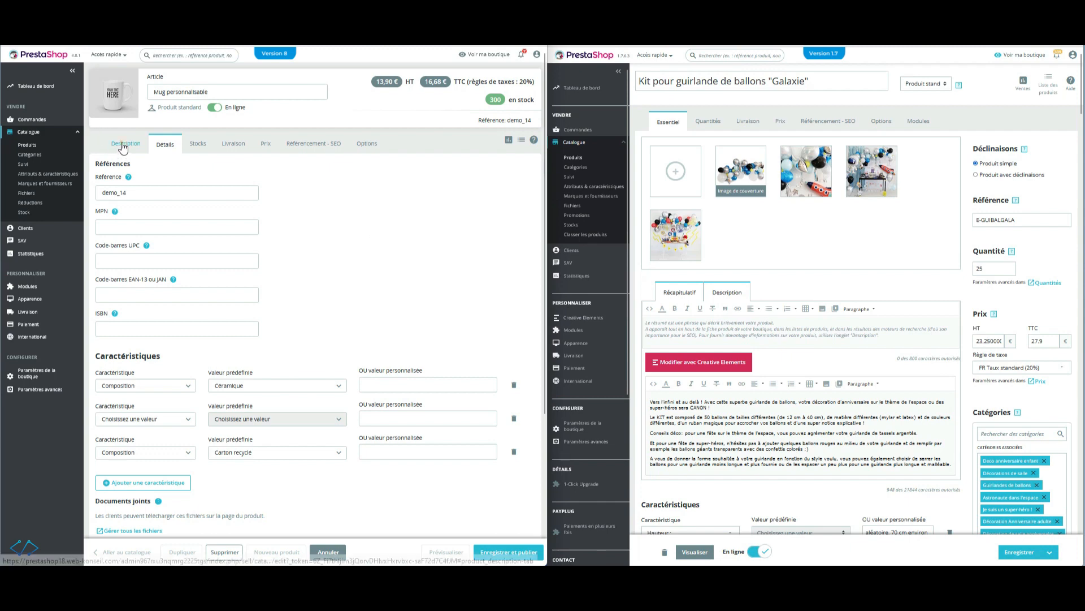
left_click(165, 146)
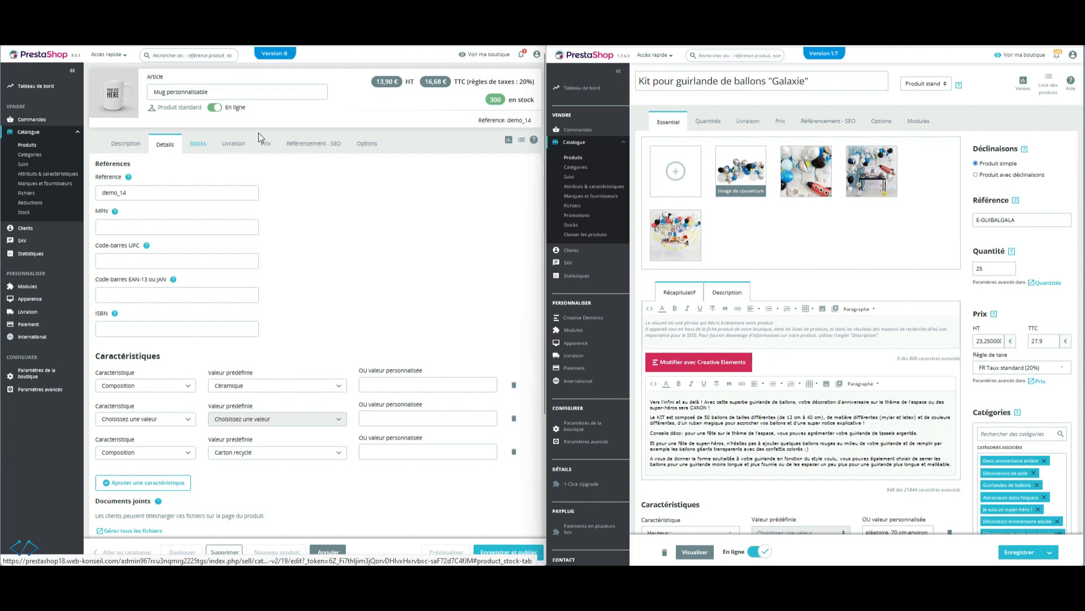
left_click(709, 122)
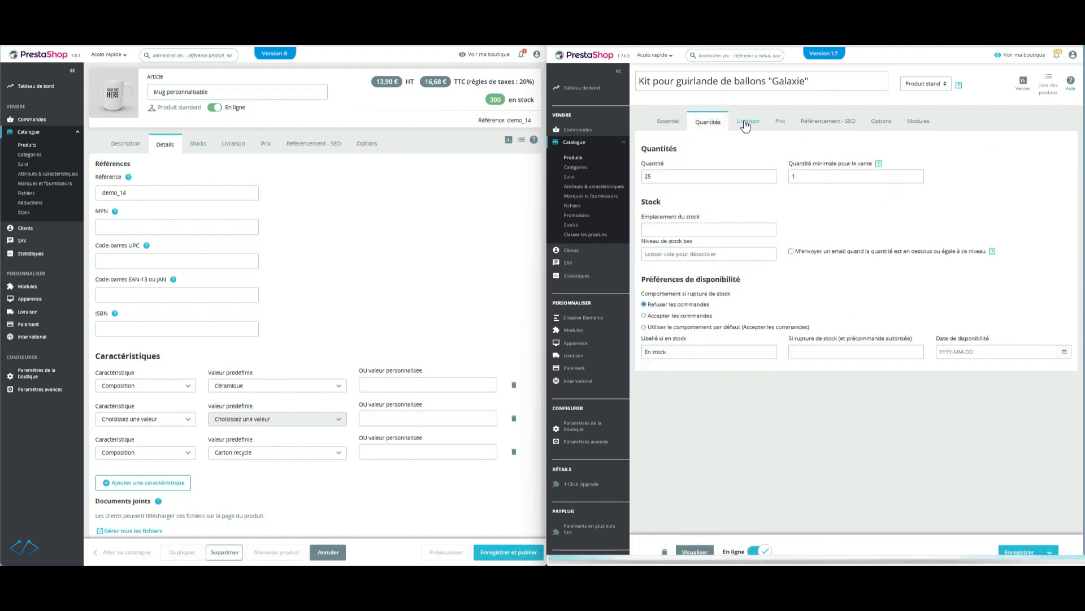
left_click(745, 124)
left_click(708, 121)
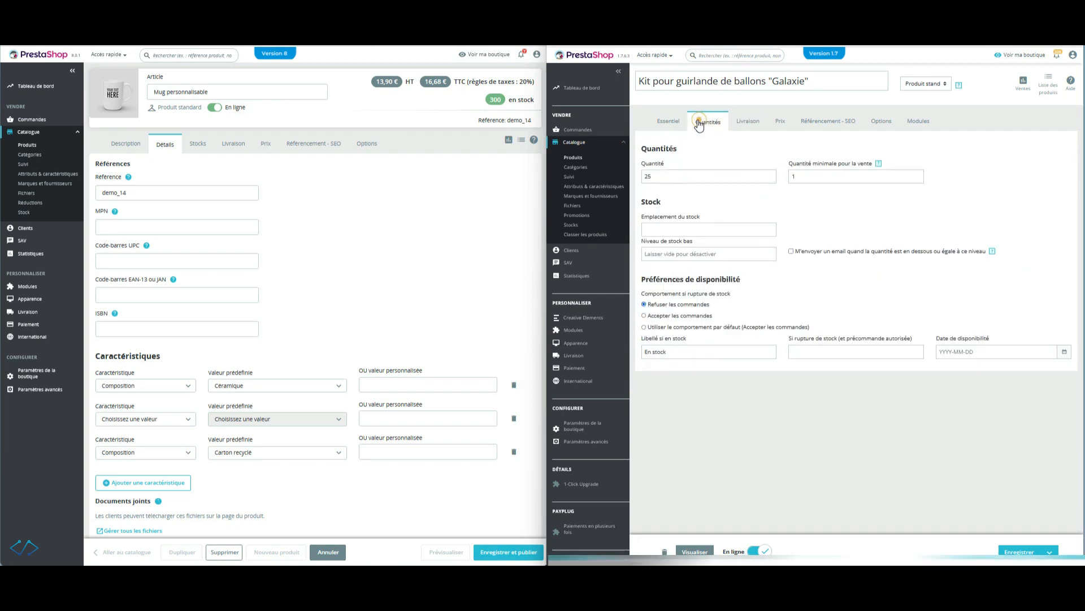
Step: Glance at the mug's delivery section, and review its stock quantity, minimum sale quantity and stock location fields
left_click(195, 146)
left_click(235, 146)
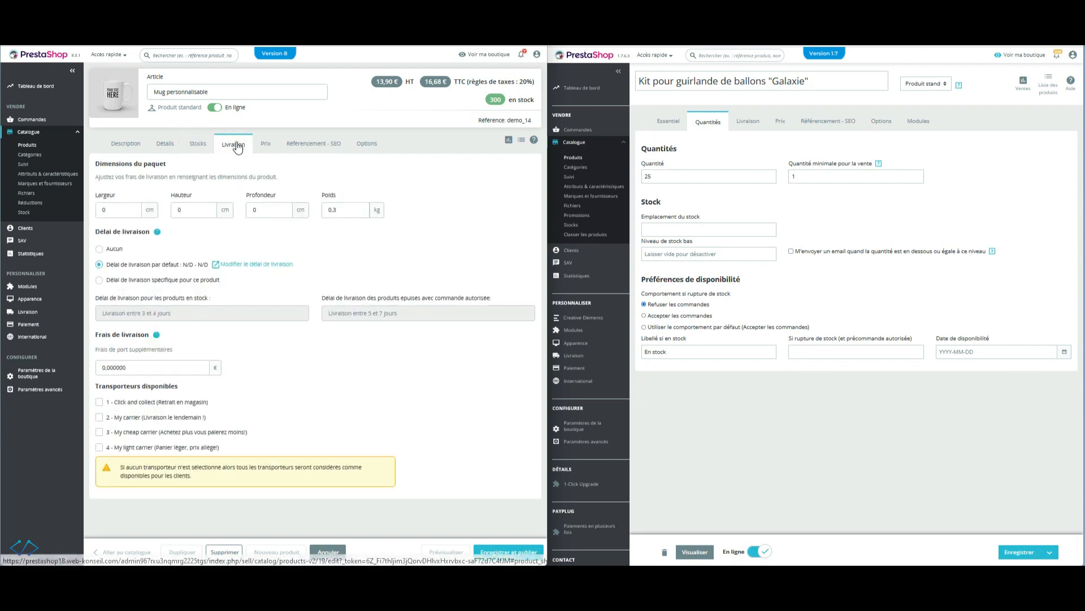
left_click(195, 145)
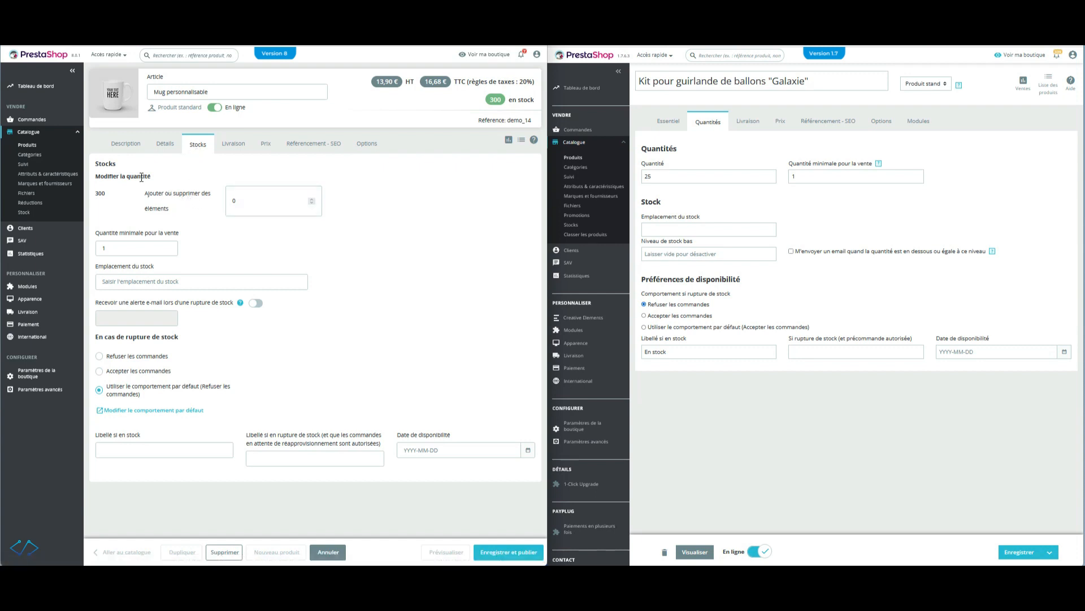
left_click(266, 201)
left_click(164, 250)
left_click(184, 278)
Step: Try the mug's out-of-stock email alert and the Refuser les commandes option, restore the default behaviour, and check the out-of-stock label field
left_click(258, 305)
left_click(254, 304)
left_click(125, 358)
left_click(110, 387)
left_click(276, 456)
Step: Open the delivery sections of both the mug and the Galaxie kit to compare them
left_click(234, 145)
left_click(760, 122)
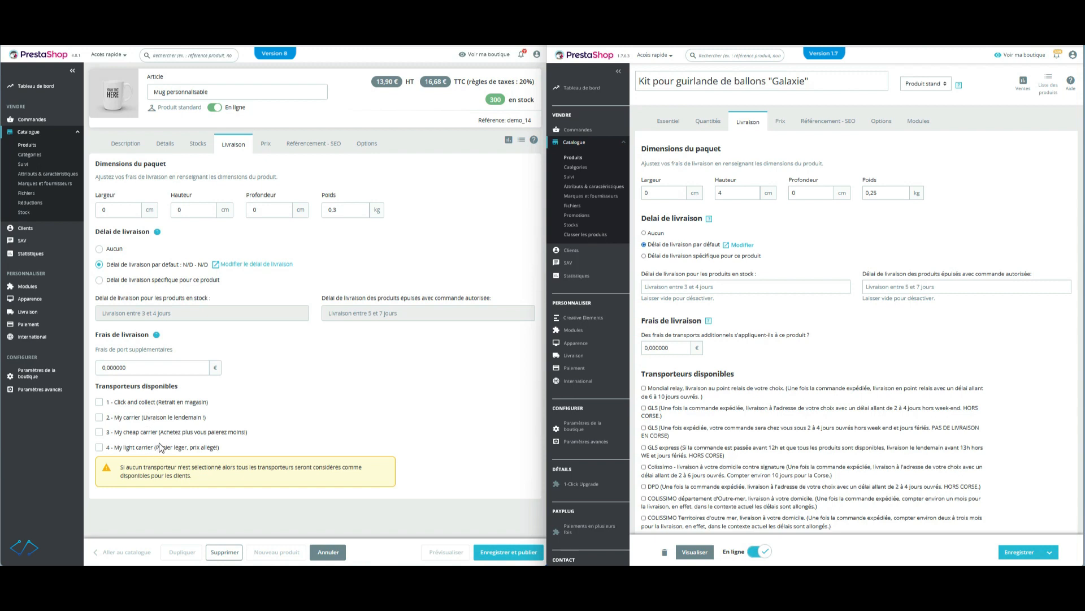
Step: Review the Galaxie kit's available carriers, and open the pricing sections of both the Galaxie kit and the mug
scroll(845, 390, "down", 3)
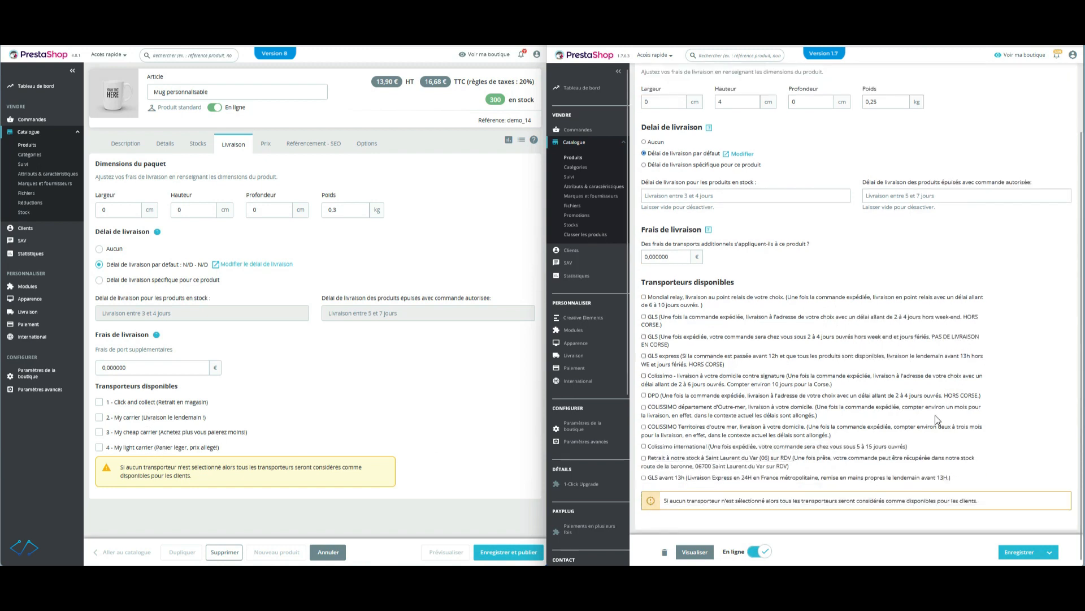
scroll(848, 316, "up", 3)
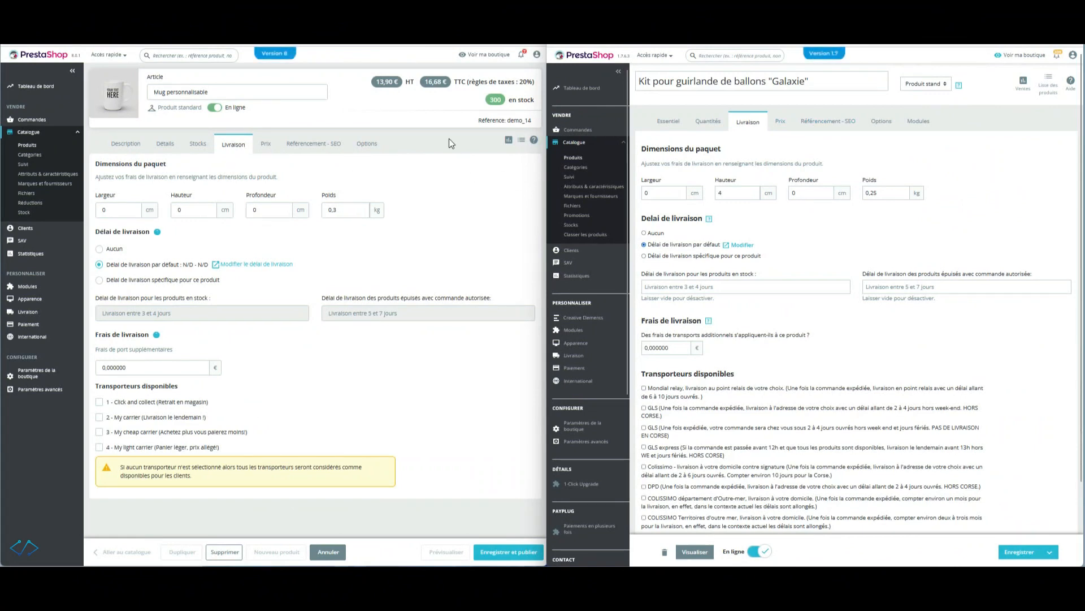
left_click(780, 123)
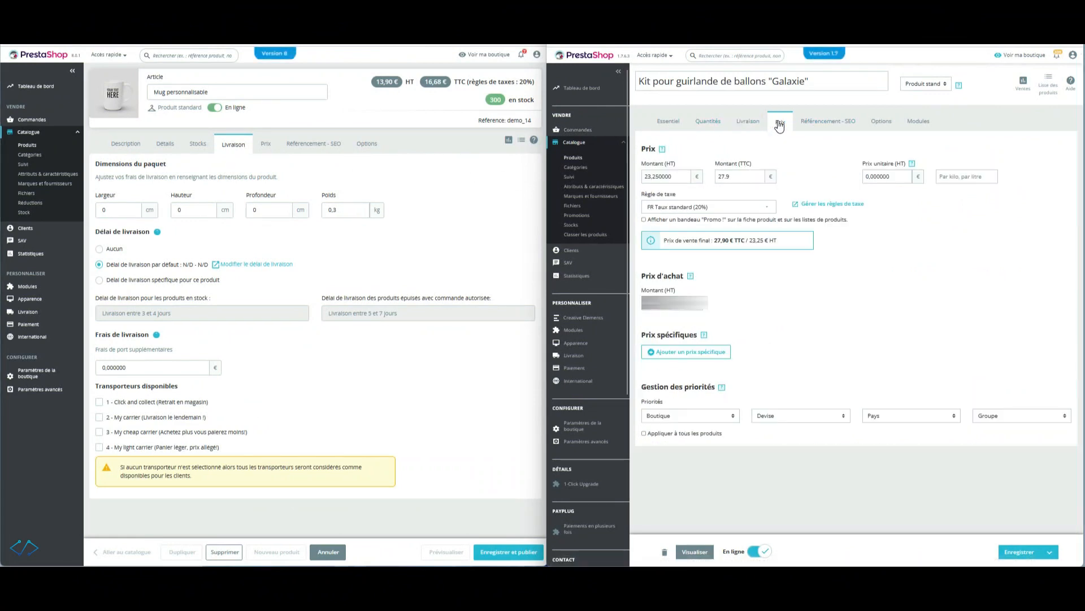
double_click(648, 148)
left_click(266, 145)
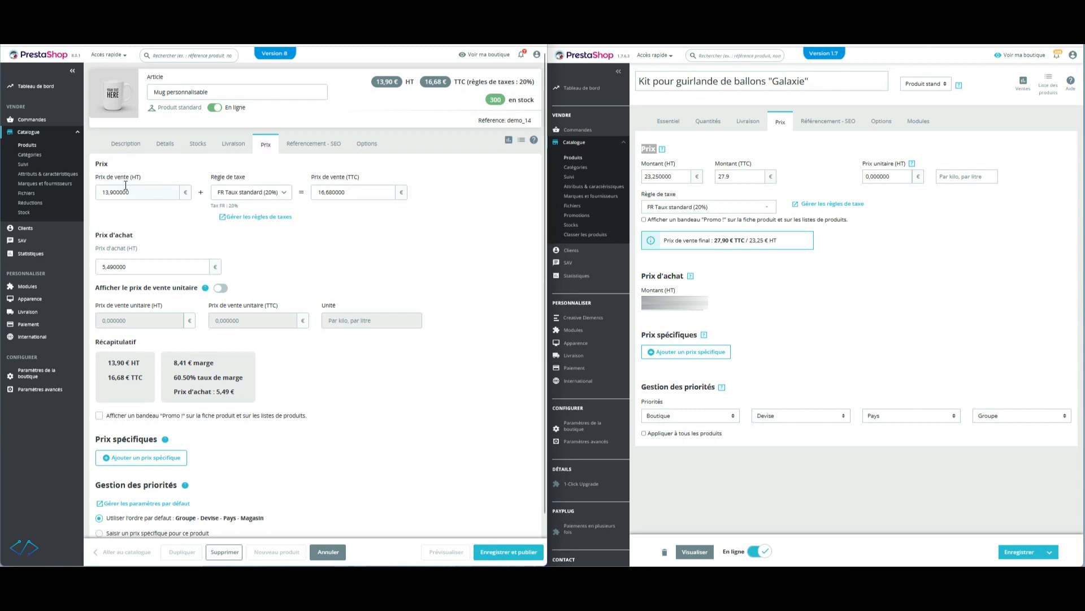
Step: Examine the mug's sale price fields before and after tax, its purchase price, and the Récapitulatif block with the margin
left_click(146, 195)
left_click(351, 192)
left_click_drag(98, 232, 164, 241)
scroll(113, 283, "down", 1)
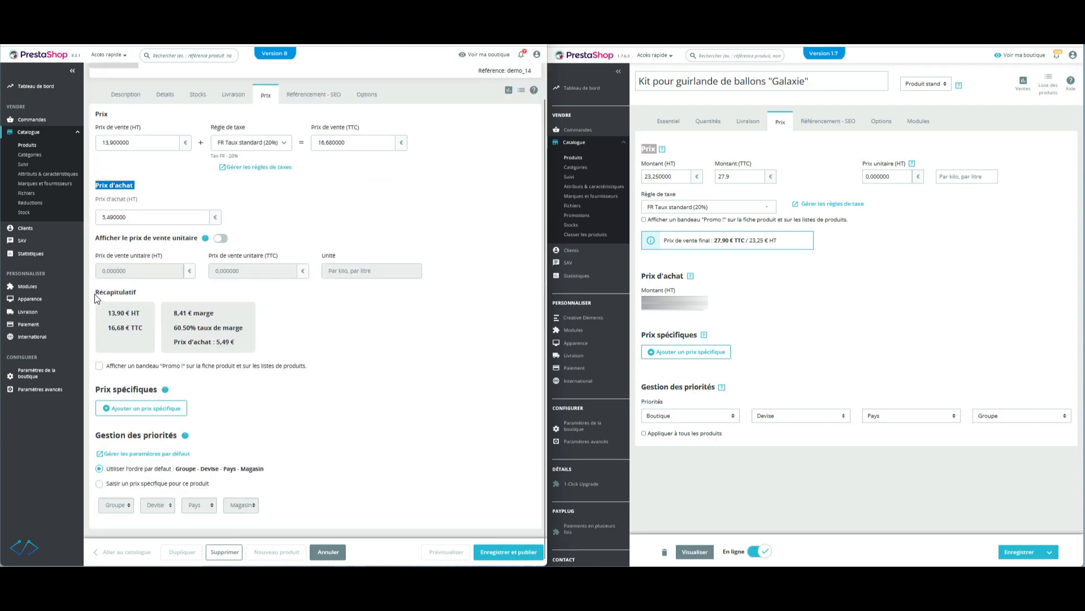
left_click_drag(94, 294, 148, 301)
left_click(145, 299)
mouse_move(171, 311)
left_mouse_down()
mouse_move(237, 342)
mouse_move(170, 332)
mouse_move(216, 313)
mouse_move(172, 317)
left_mouse_up()
left_click(243, 335)
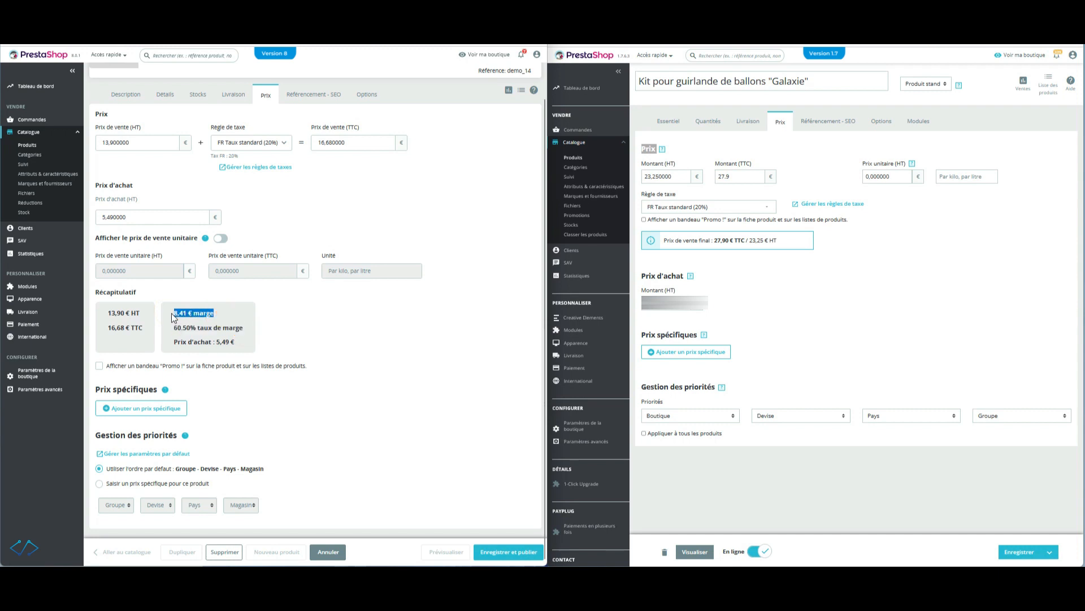
left_click_drag(239, 355, 102, 314)
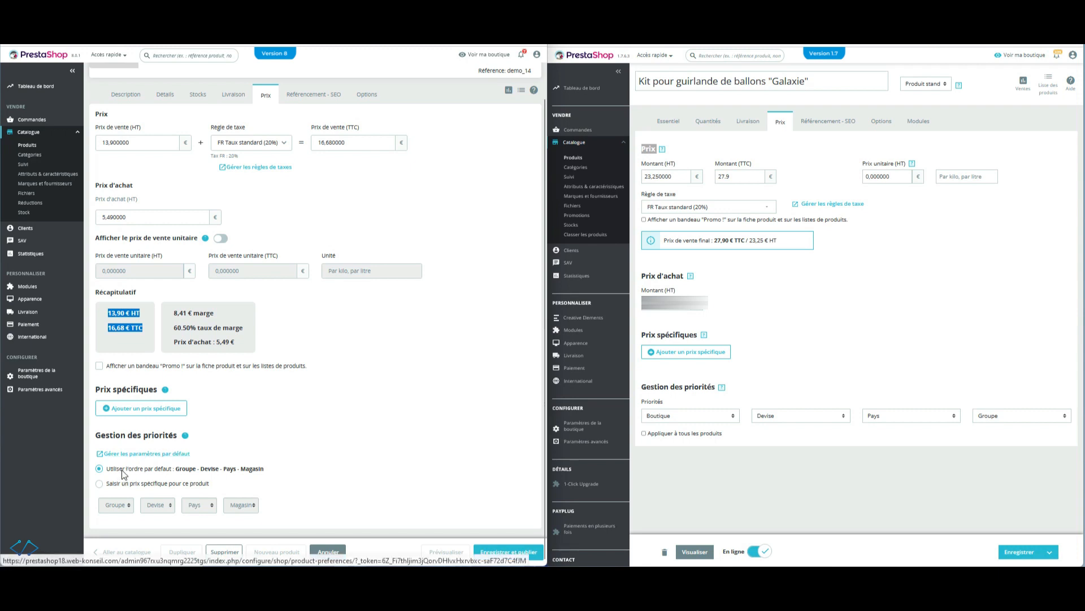
Step: Try the mug's product-specific price priority option, restore the default order, and inspect the Galaxie kit's Boutique, Devise and Pays priority choices
left_click(113, 486)
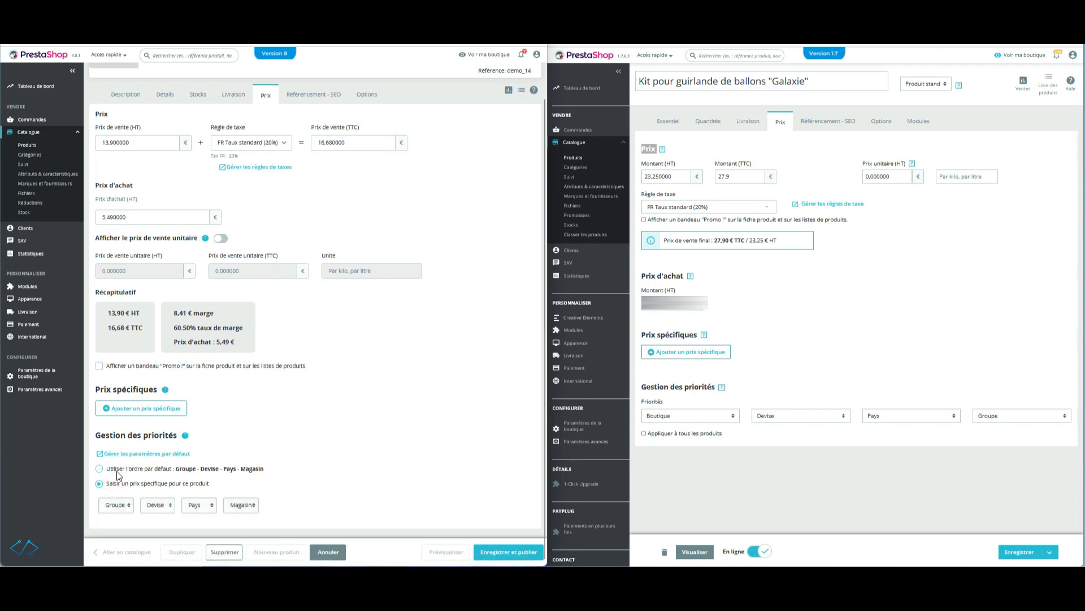
left_click(117, 470)
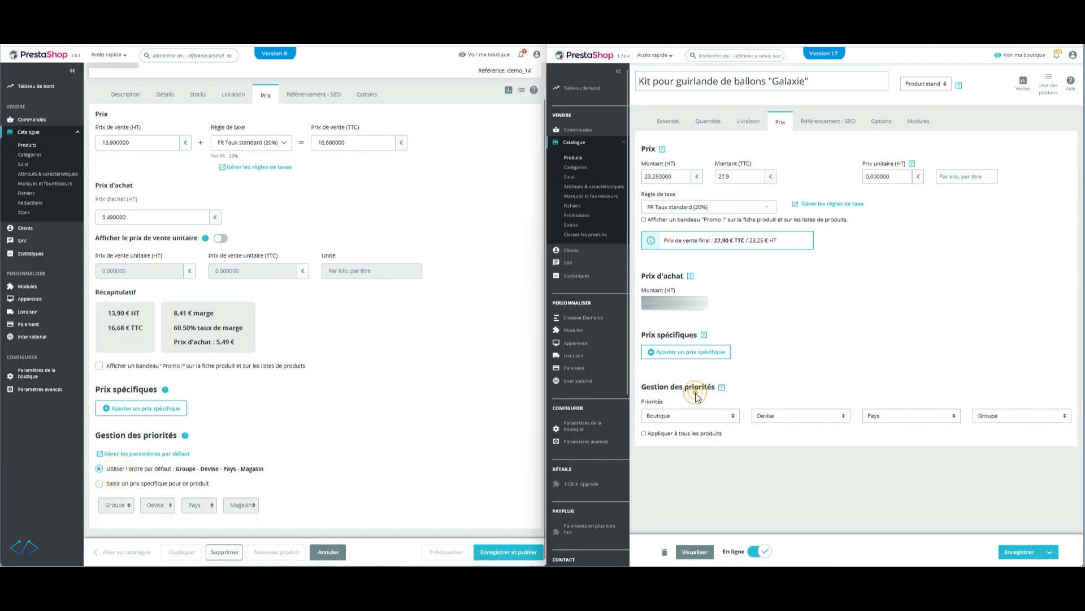
left_click(667, 416)
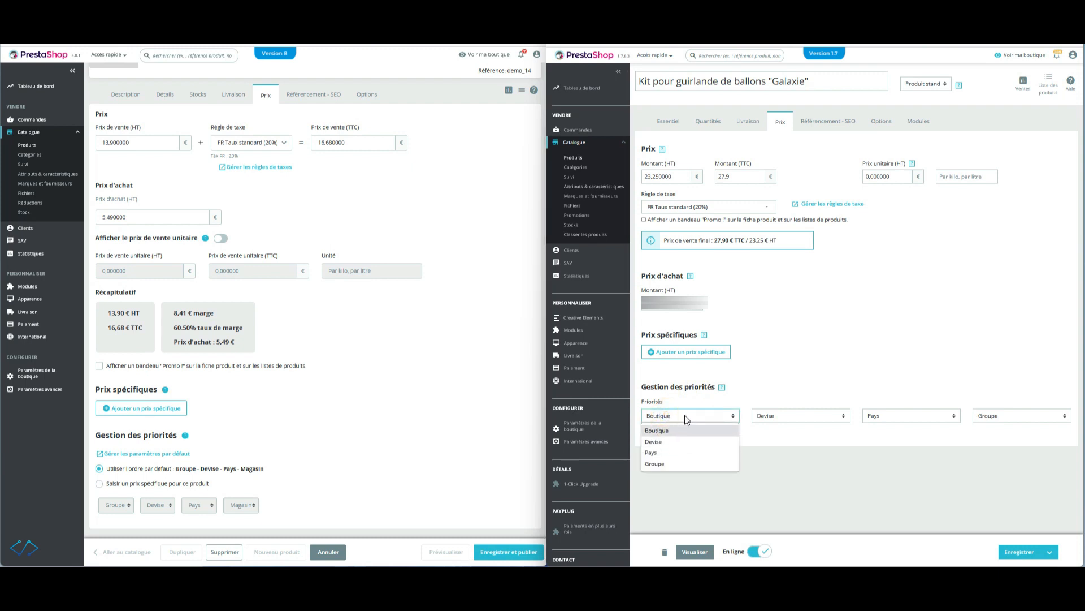
left_click(686, 416)
left_click(804, 416)
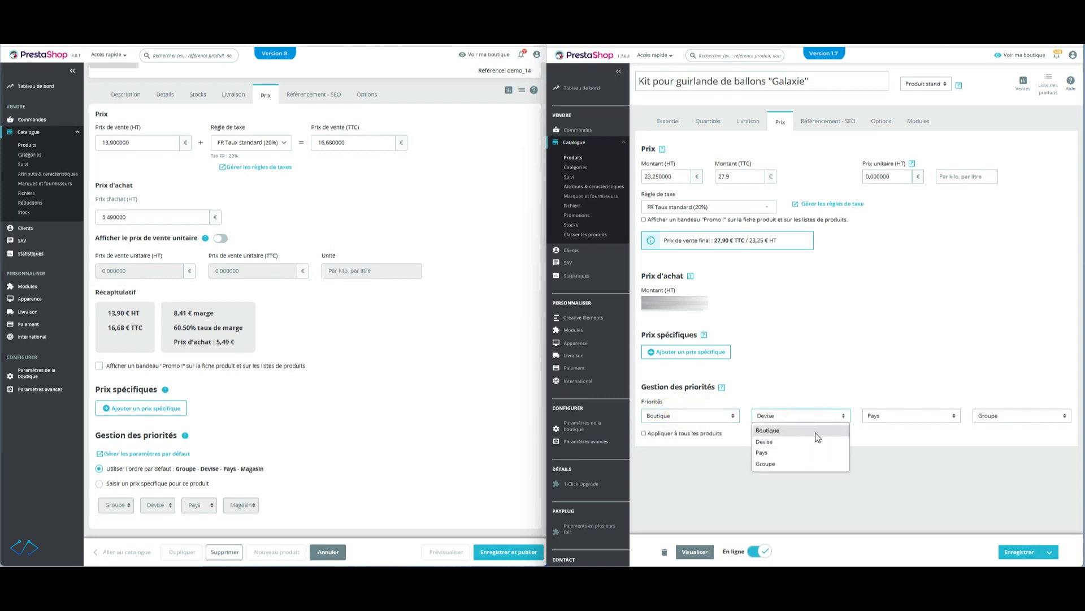
left_click(892, 417)
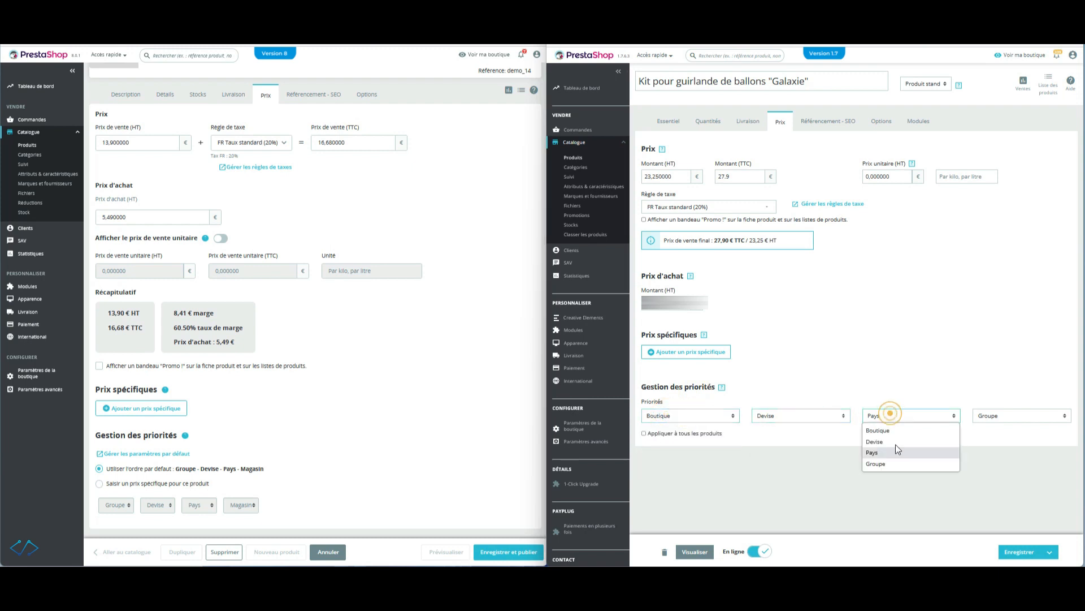
left_click(930, 383)
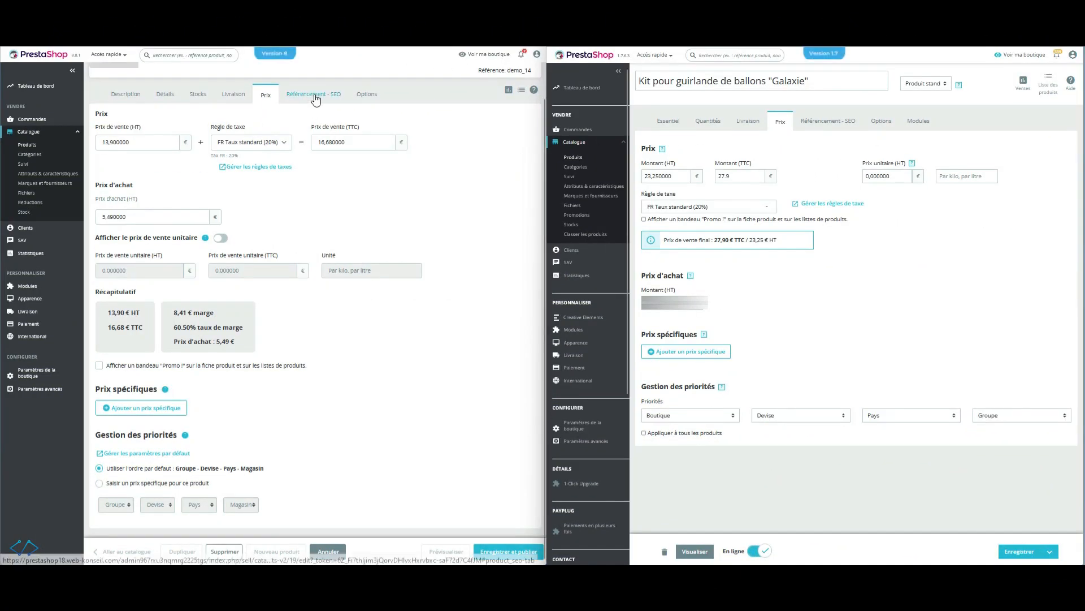
Step: Open the SEO sections of both products, and examine the Galaxie kit's search result preview and meta description
left_click(314, 95)
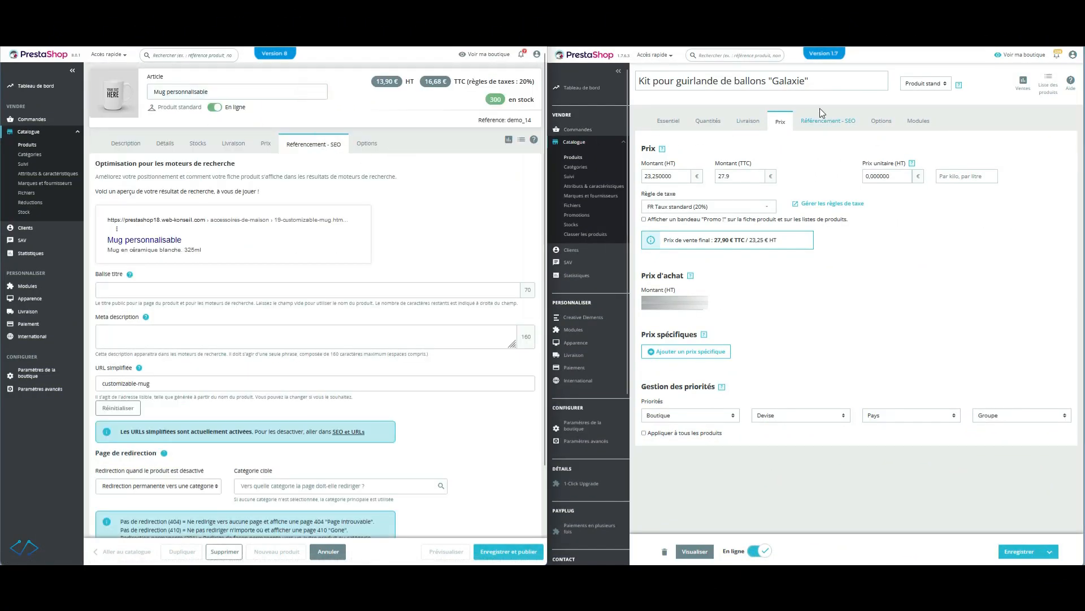
left_click(828, 121)
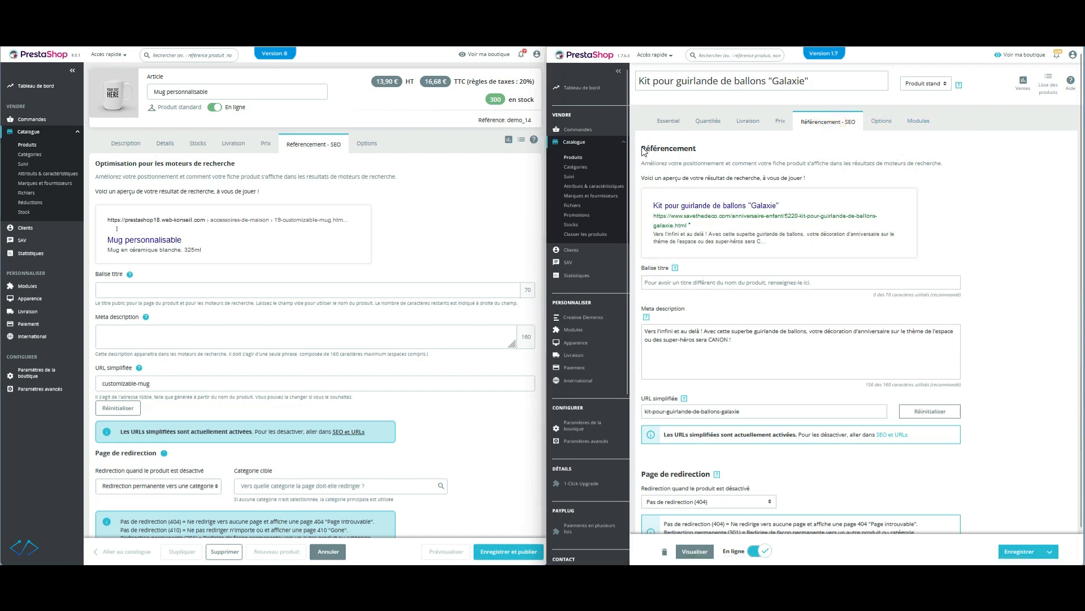
left_click_drag(643, 146, 939, 244)
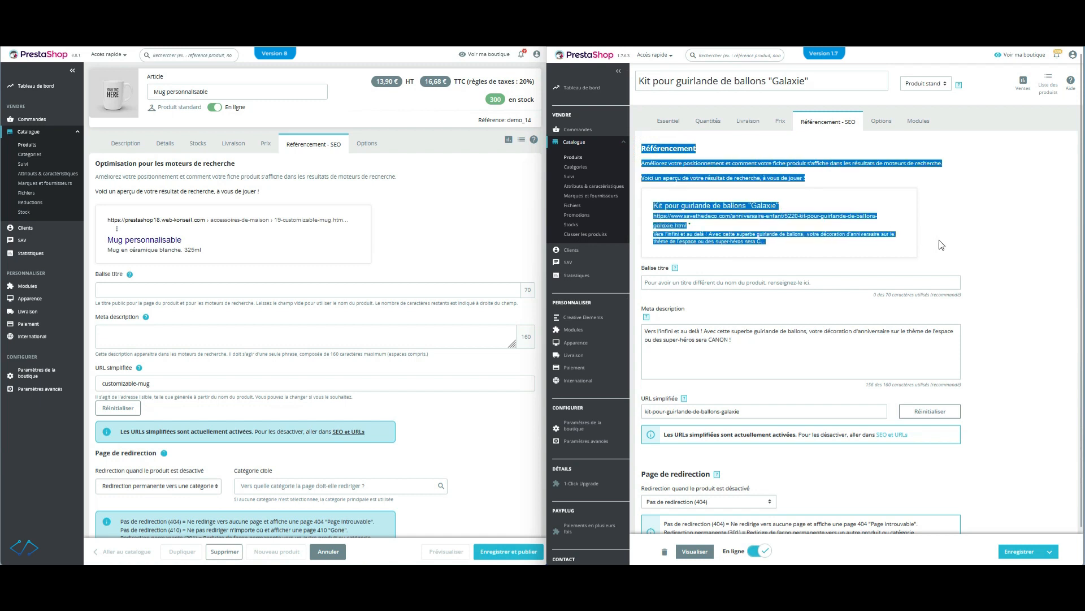
left_click(952, 238)
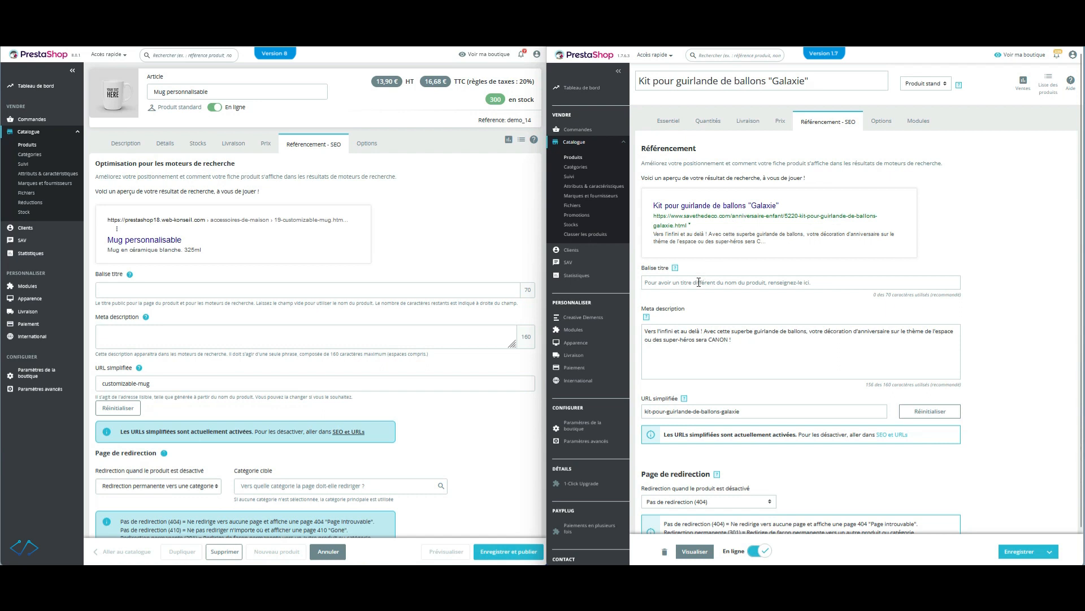
left_click(747, 347)
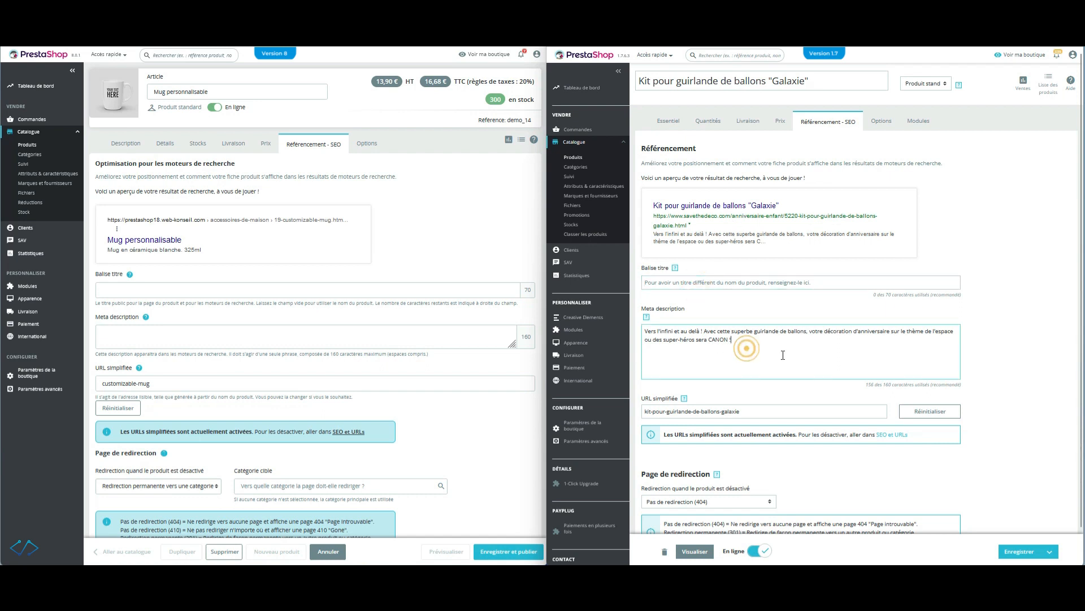
Step: Review the mug's search result preview and its title tag, meta description and simplified URL fields
left_click(452, 224)
left_click_drag(218, 250, 101, 218)
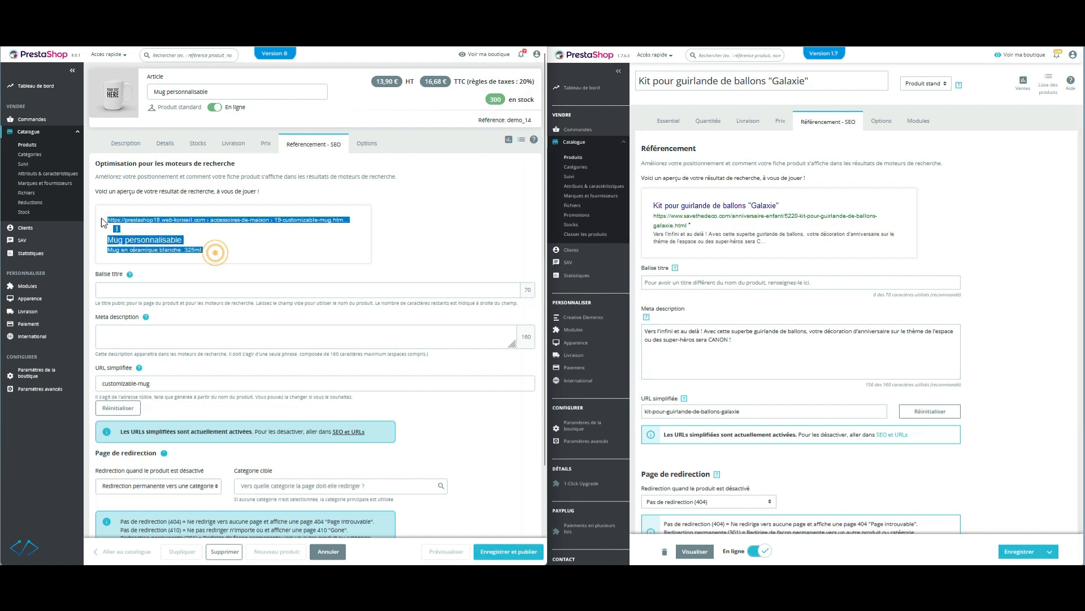
left_click(121, 292)
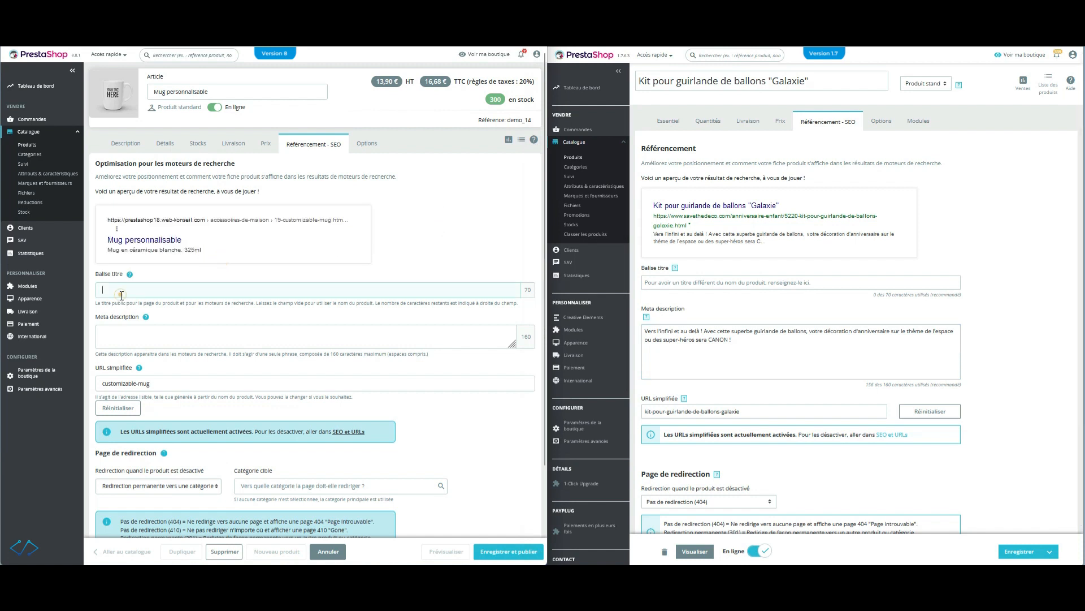
left_click(120, 336)
scroll(164, 328, "down", 1)
left_click(160, 342)
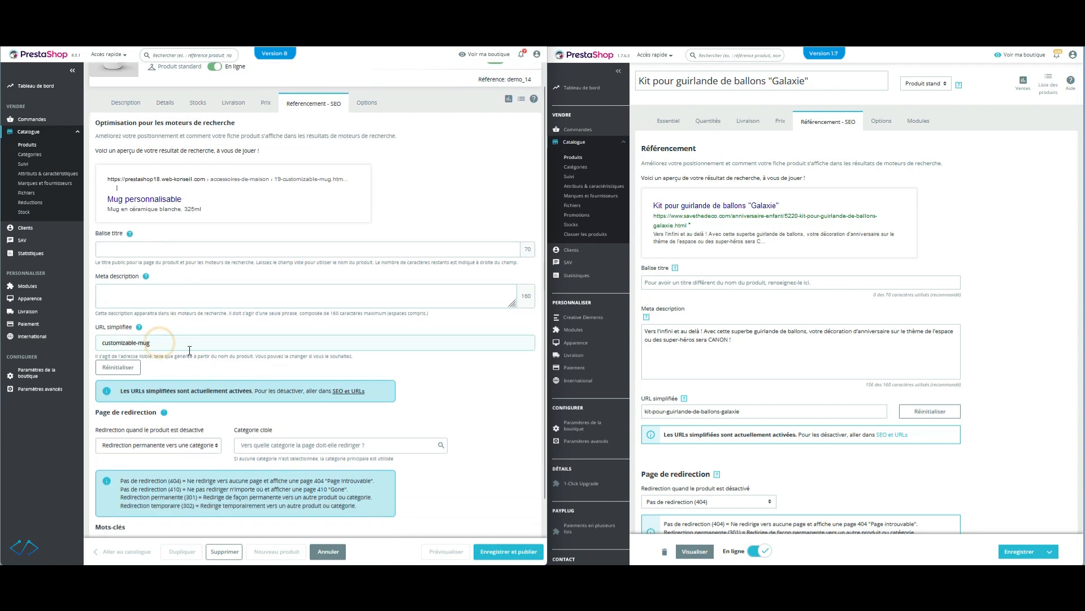
Step: Compare the Page de redirection settings of the mug and the Galaxie kit
scroll(191, 354, "down", 2)
scroll(853, 317, "down", 1)
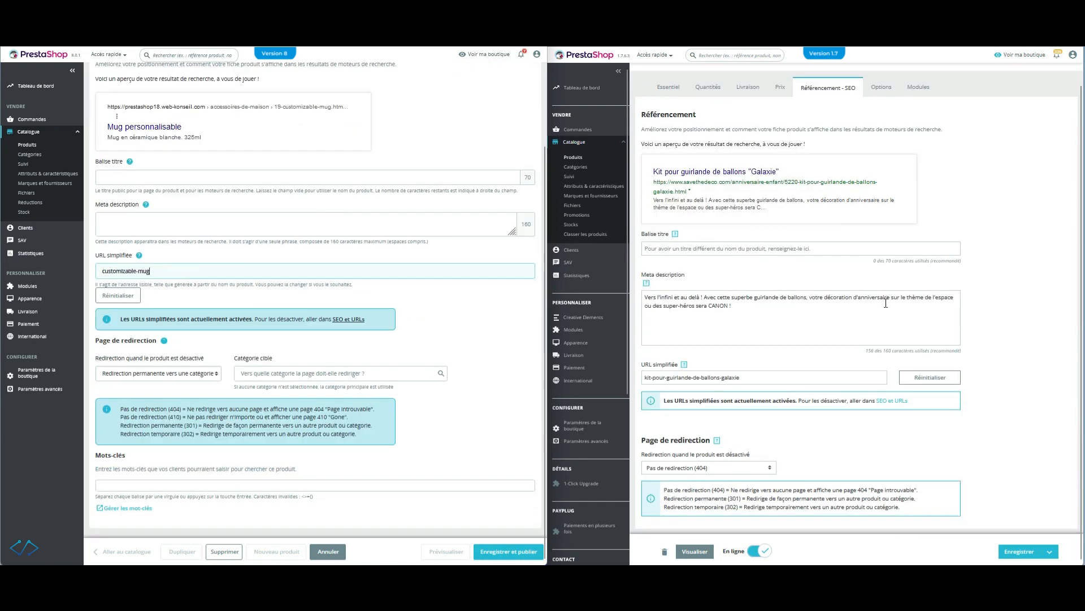
left_click(973, 457)
triple_click(651, 440)
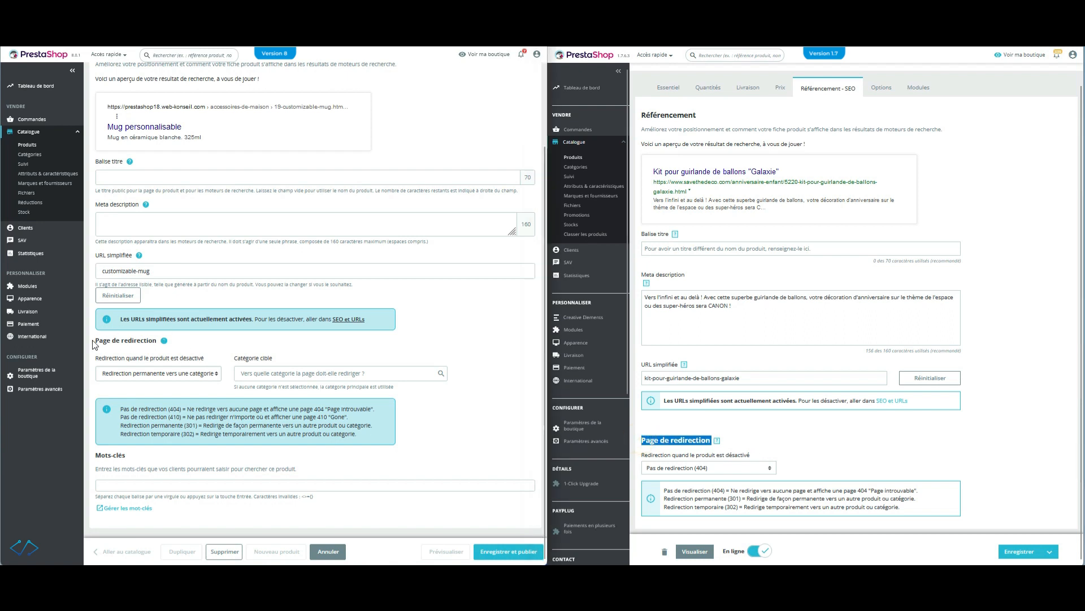
left_click_drag(94, 340, 215, 359)
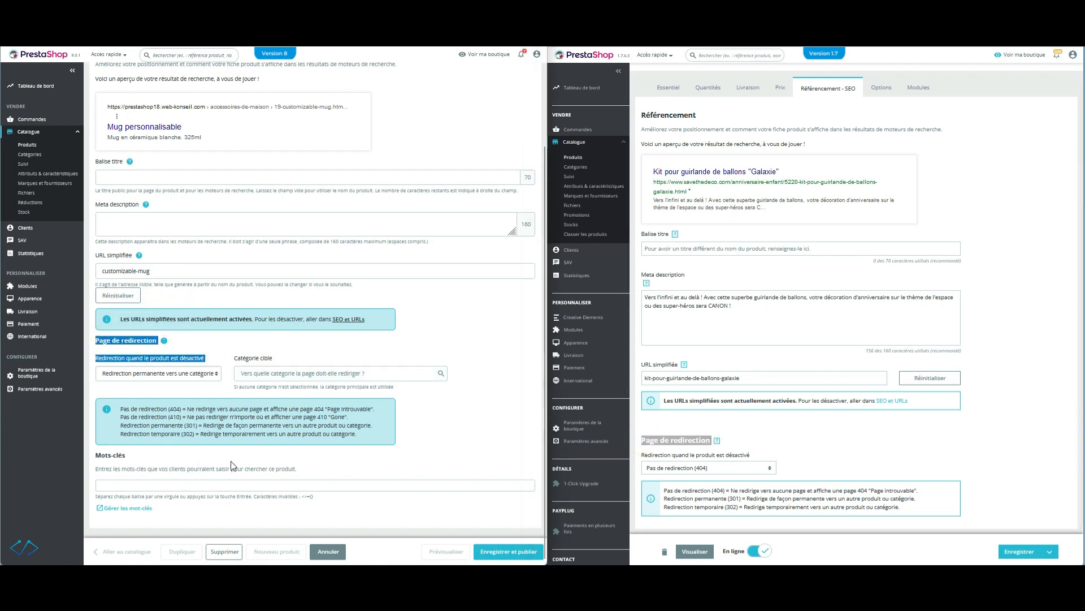
Step: Compare the Mots-clés field in the mug's SEO section with the one in the Galaxie kit's options section
left_click(304, 469)
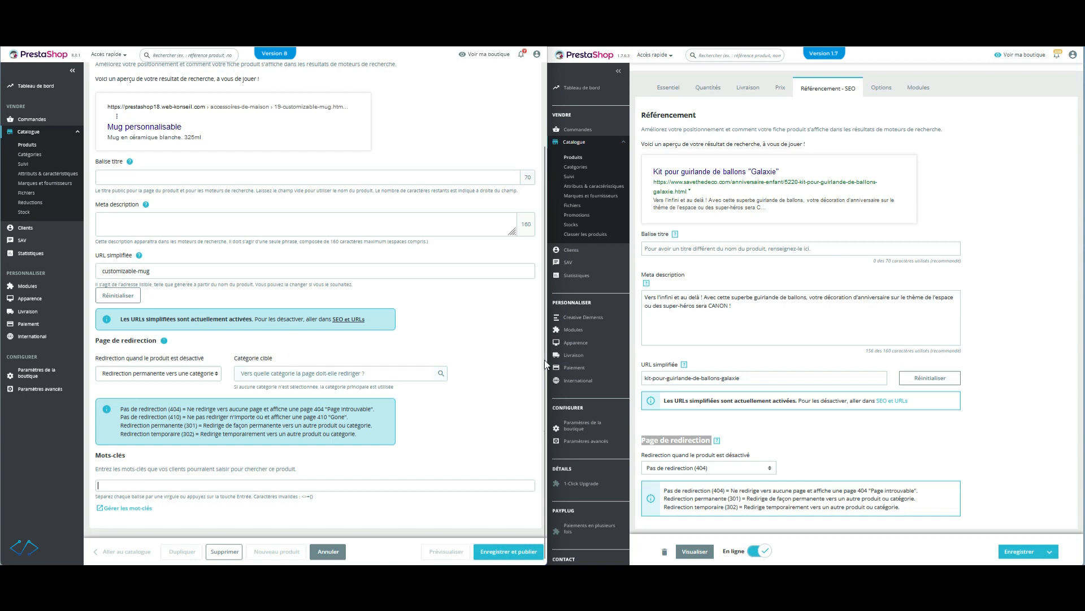
left_click(1017, 311)
scroll(995, 283, "up", 1)
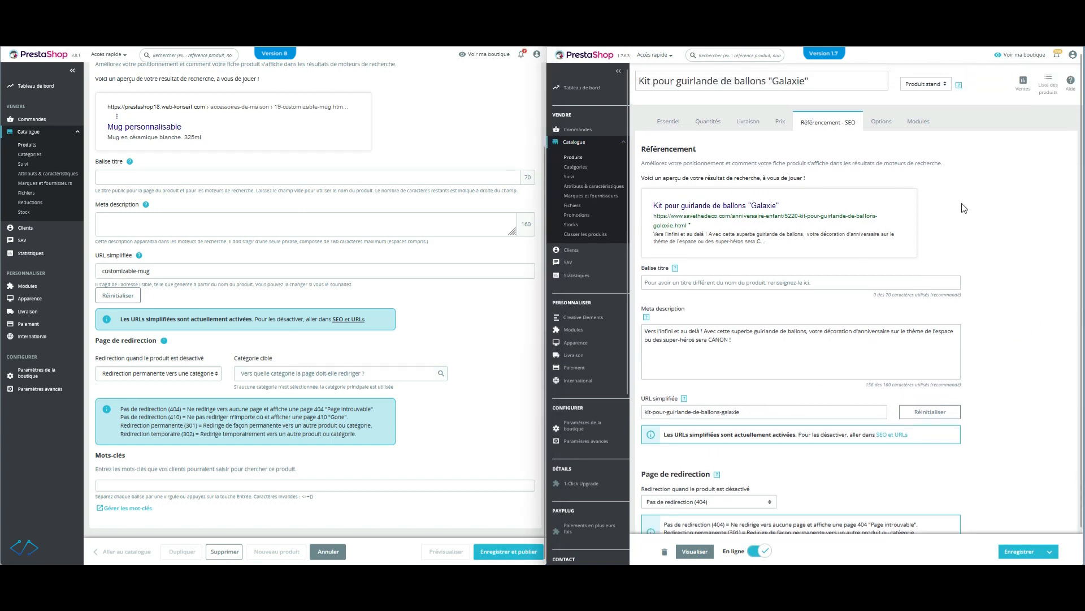
left_click(882, 121)
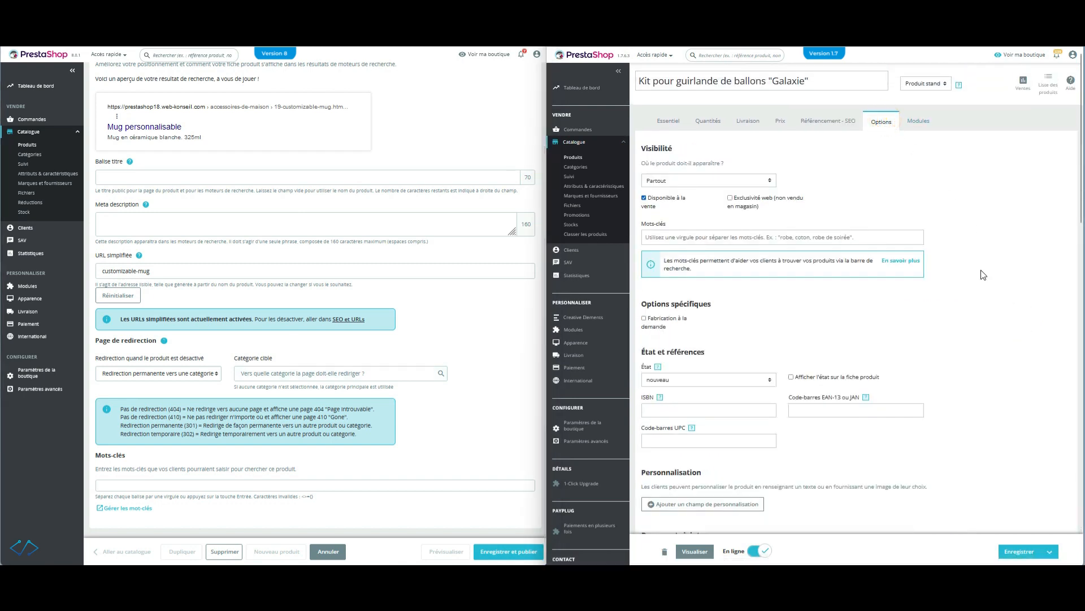
left_click(757, 233)
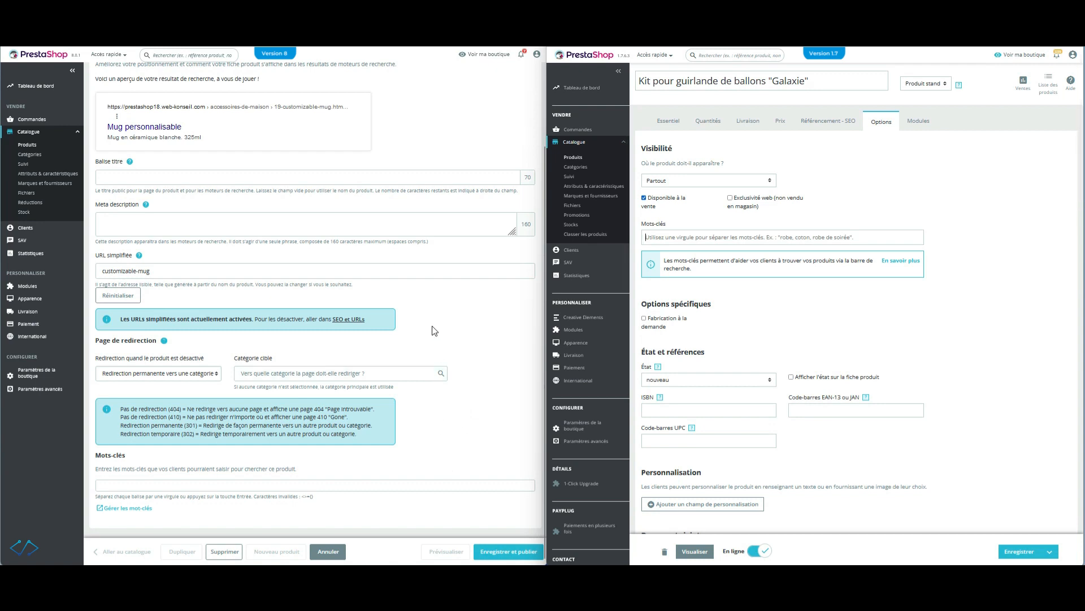
left_click(300, 485)
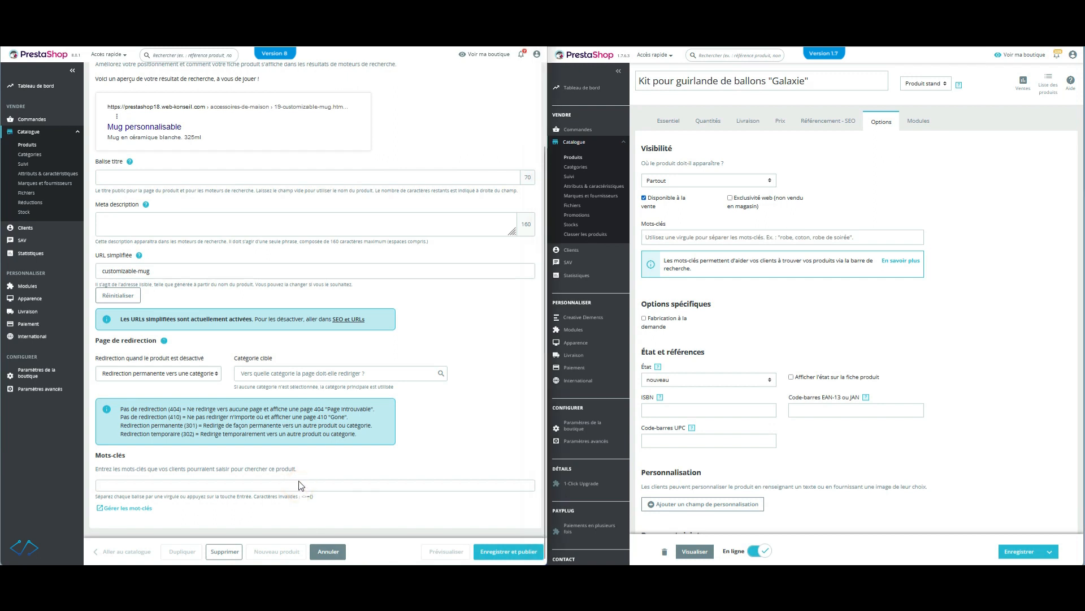
left_click(831, 317)
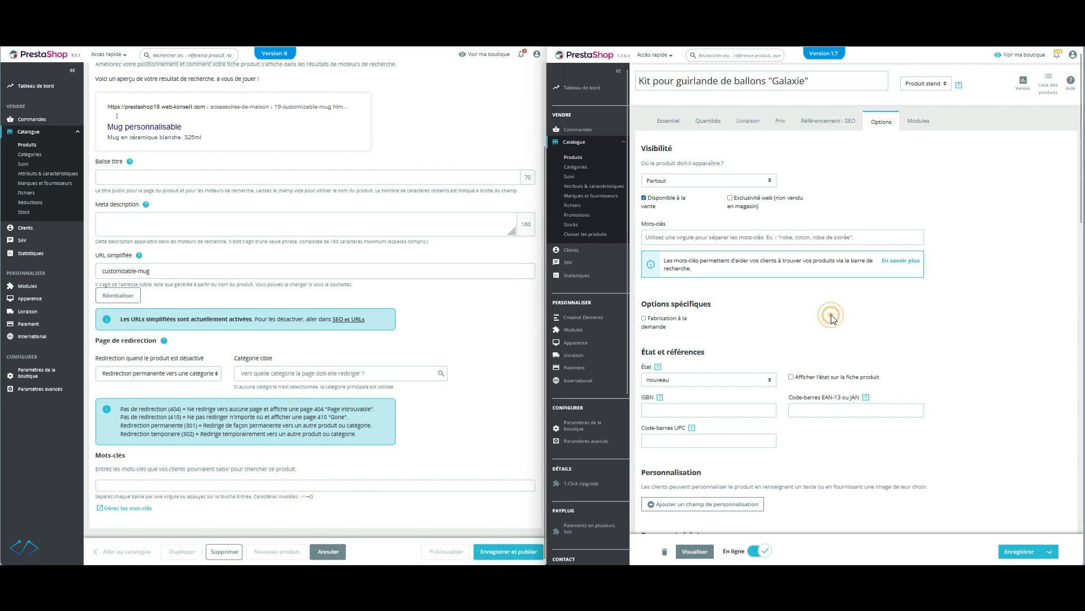
Step: Revisit the Galaxie kit's SEO section, and open both products' options to compare them, starting with the mug's Visibilité settings
left_click(815, 121)
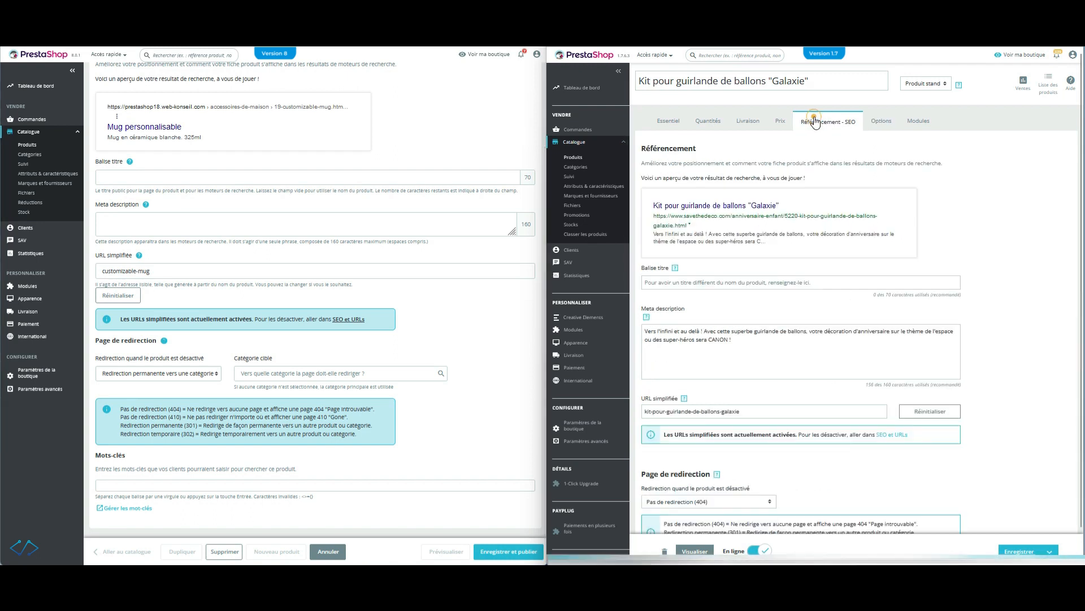
left_click(873, 121)
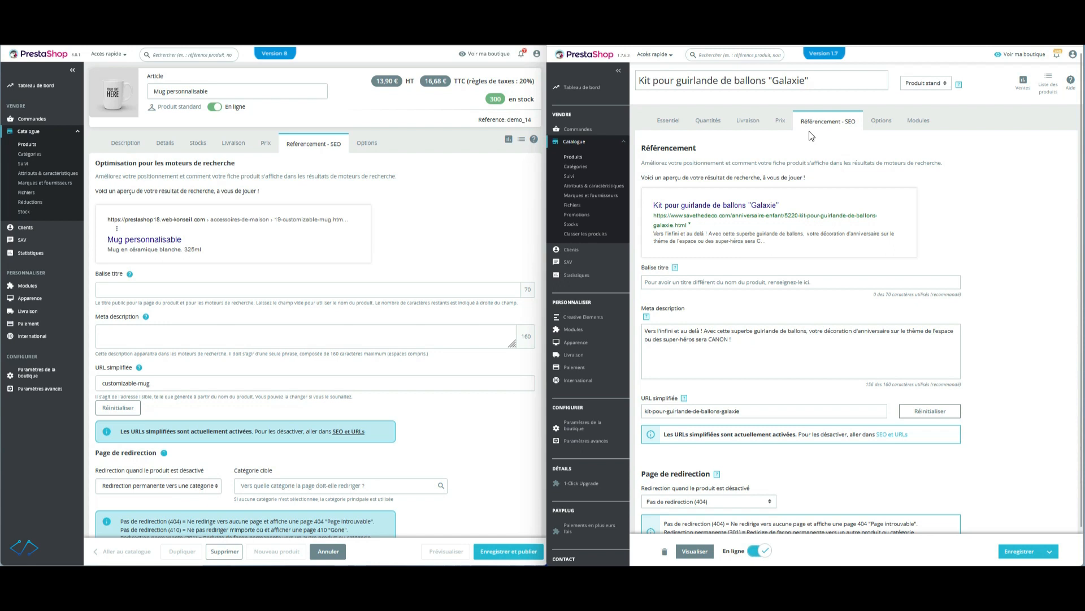
left_click(364, 146)
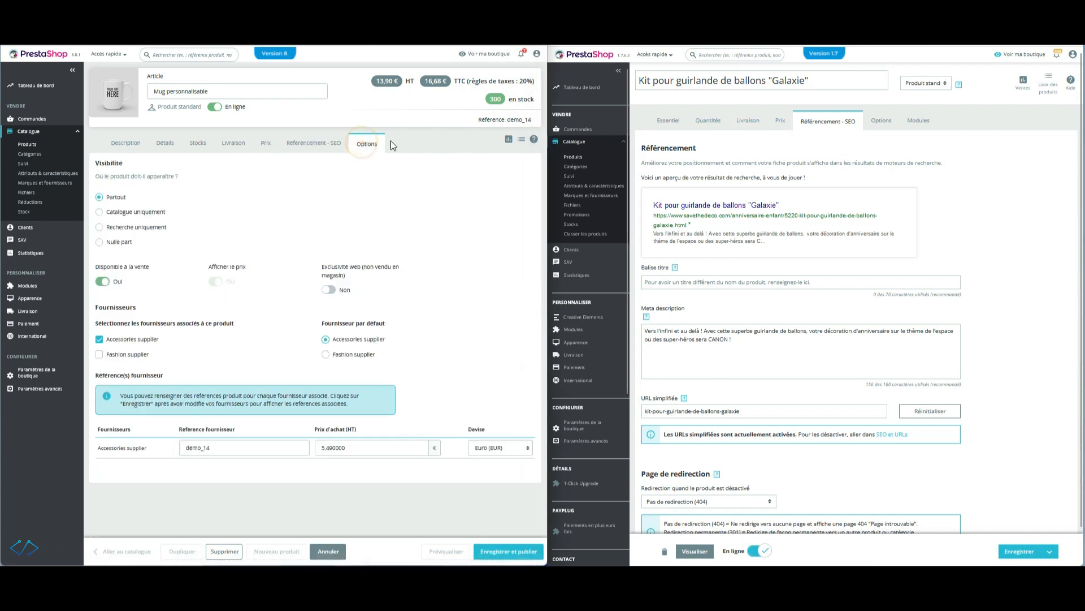
left_click(884, 122)
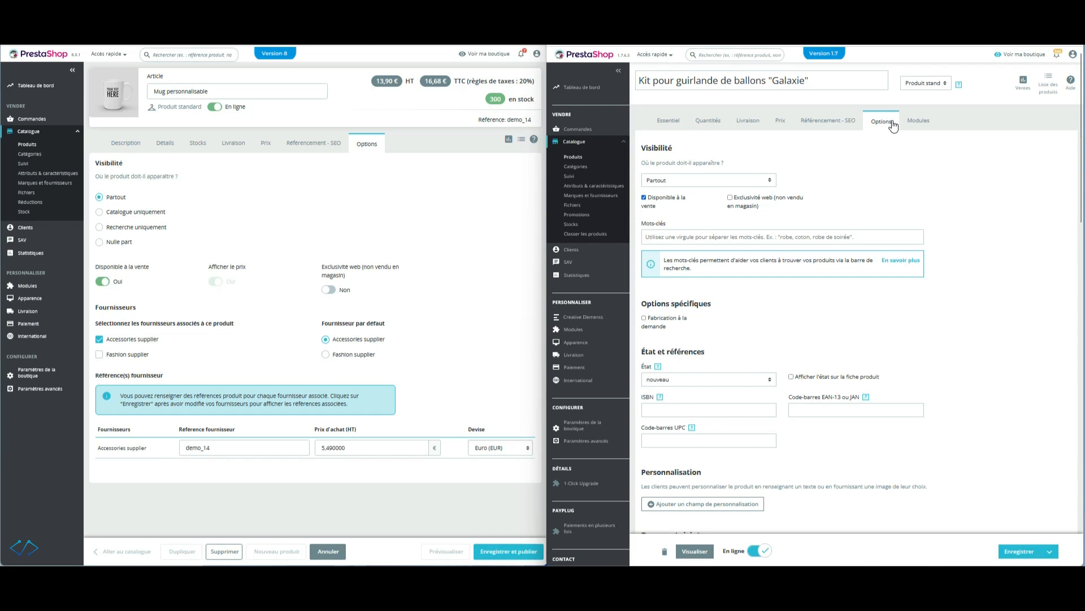
double_click(97, 164)
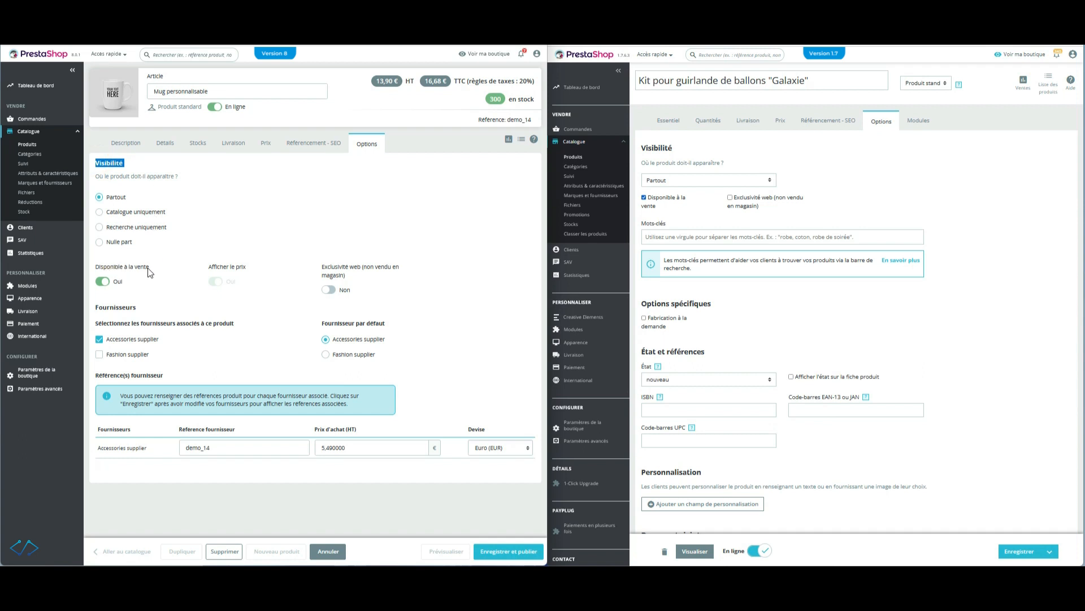
Step: Compare the mug's Fournisseurs settings with the Galaxie kit's Visibilité and supplier settings in the options section
left_click_drag(95, 307, 238, 311)
left_click(875, 180)
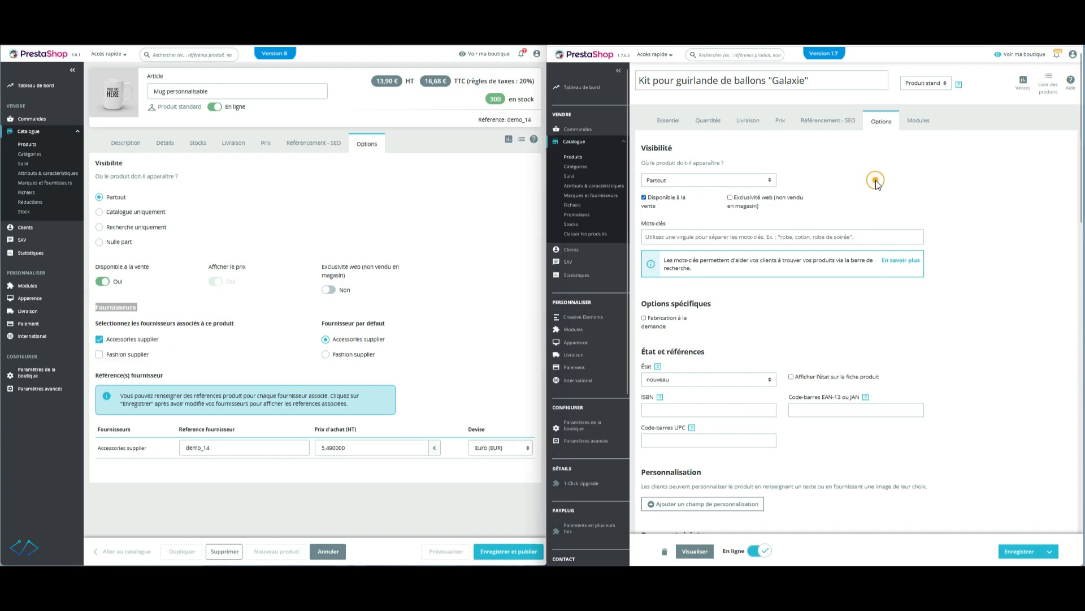
left_click_drag(642, 148, 683, 148)
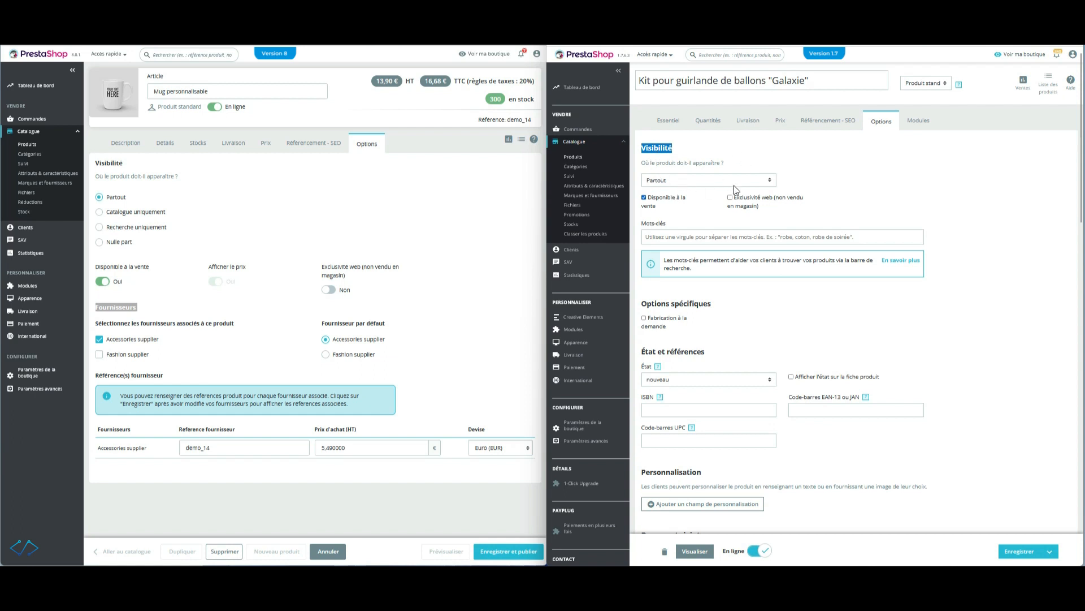
scroll(899, 250, "down", 10)
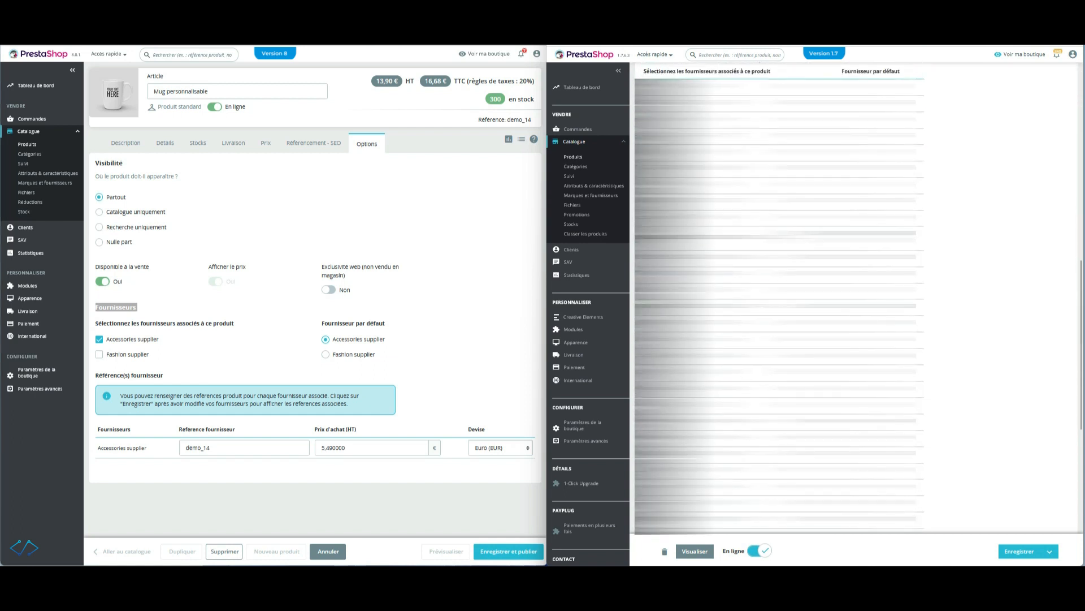
scroll(633, 161, "up", 10)
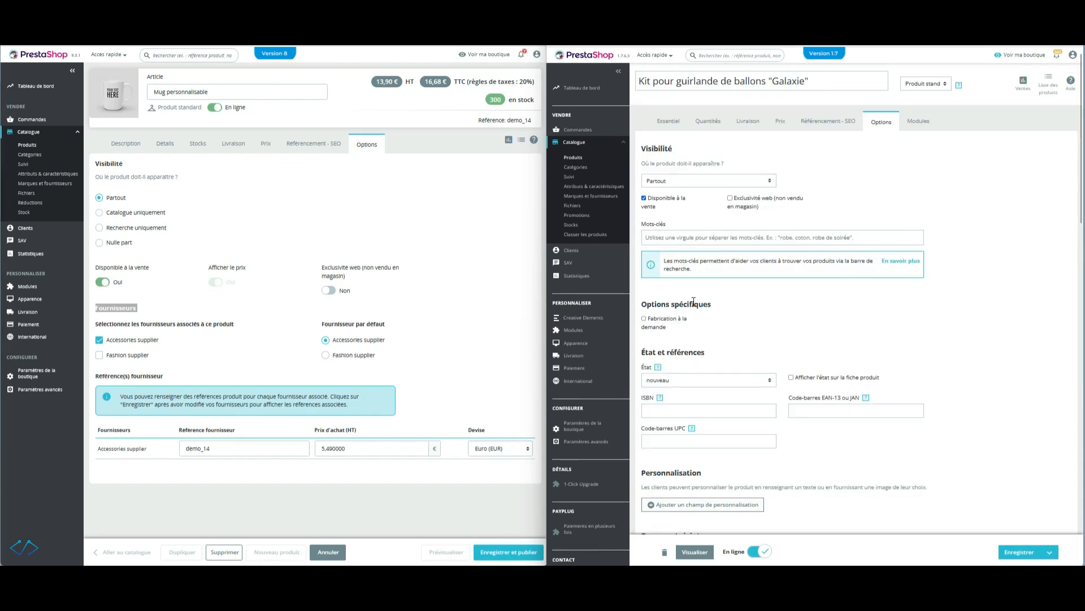
Step: Review the Galaxie kit's Options spécifiques, État et références and Documents joints settings
left_click_drag(641, 304, 705, 306)
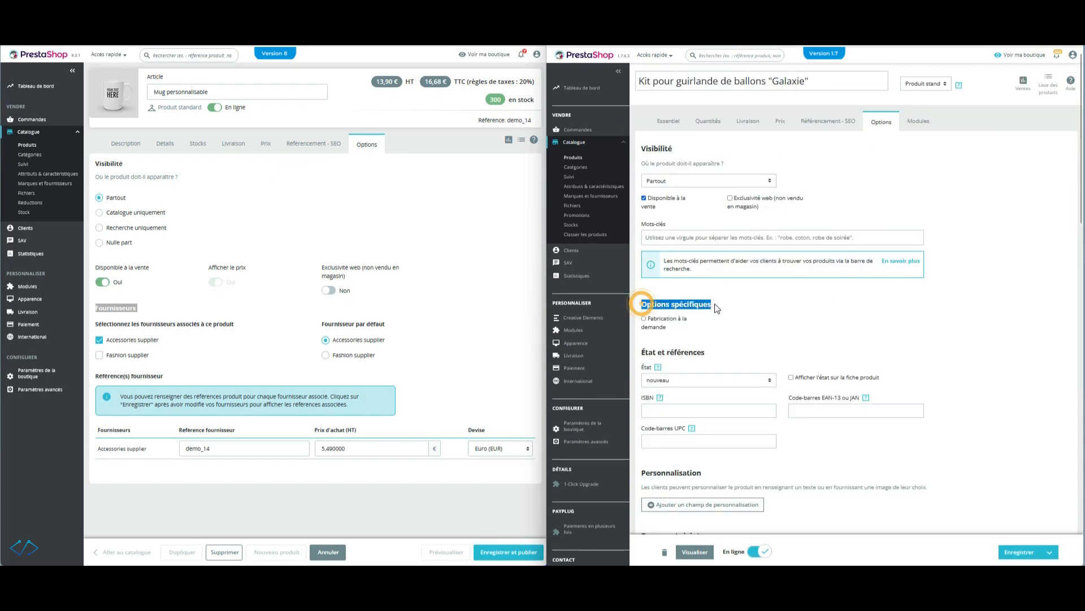
left_click_drag(642, 353, 707, 354)
scroll(695, 346, "down", 3)
left_click(642, 418)
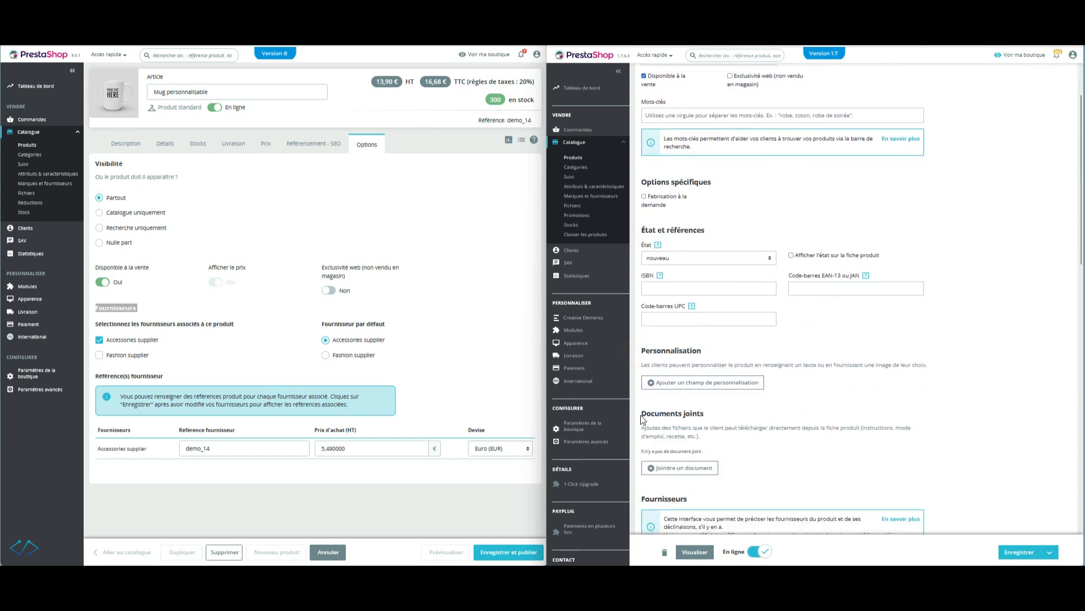
triple_click(642, 418)
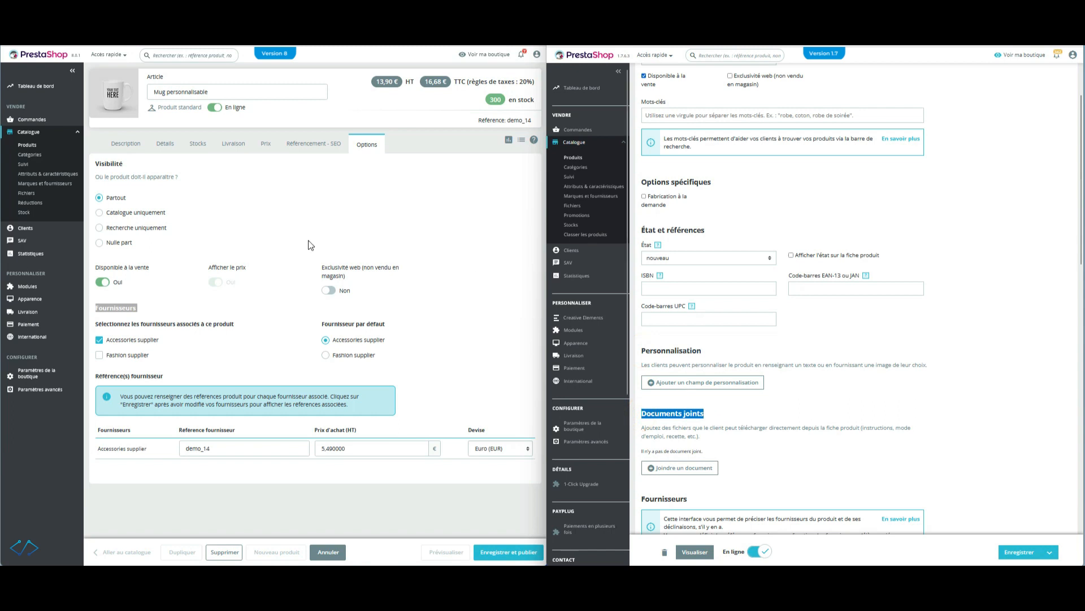
Step: Examine the mug's details section, covering references, attached documents, condition display and customization, and return to its options
left_click(244, 213)
left_click(161, 143)
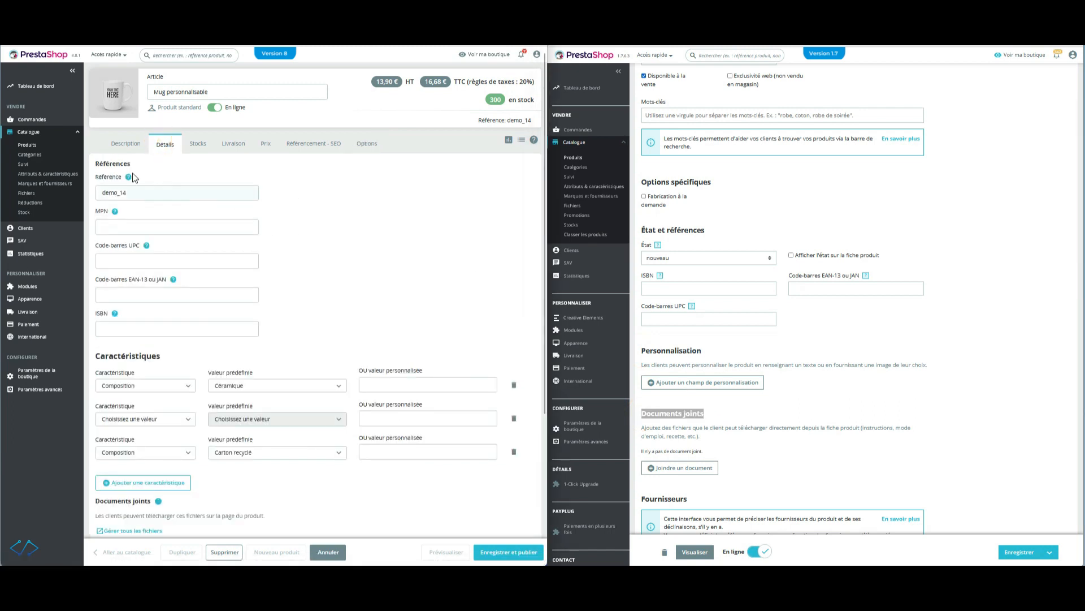
double_click(97, 166)
scroll(300, 230, "down", 3)
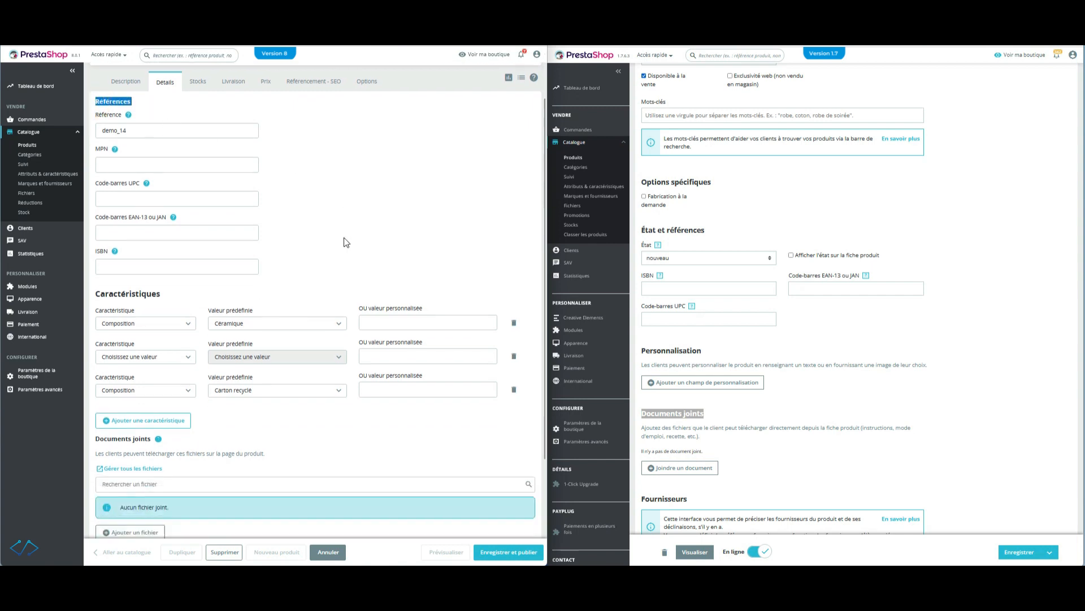
scroll(338, 235, "down", 1)
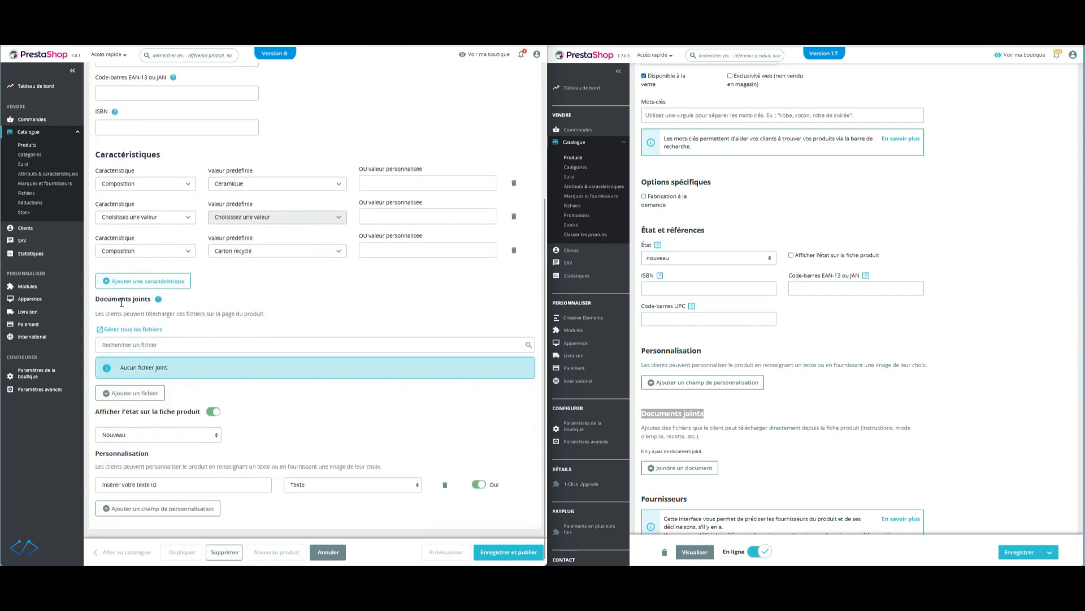
left_click_drag(100, 411, 172, 411)
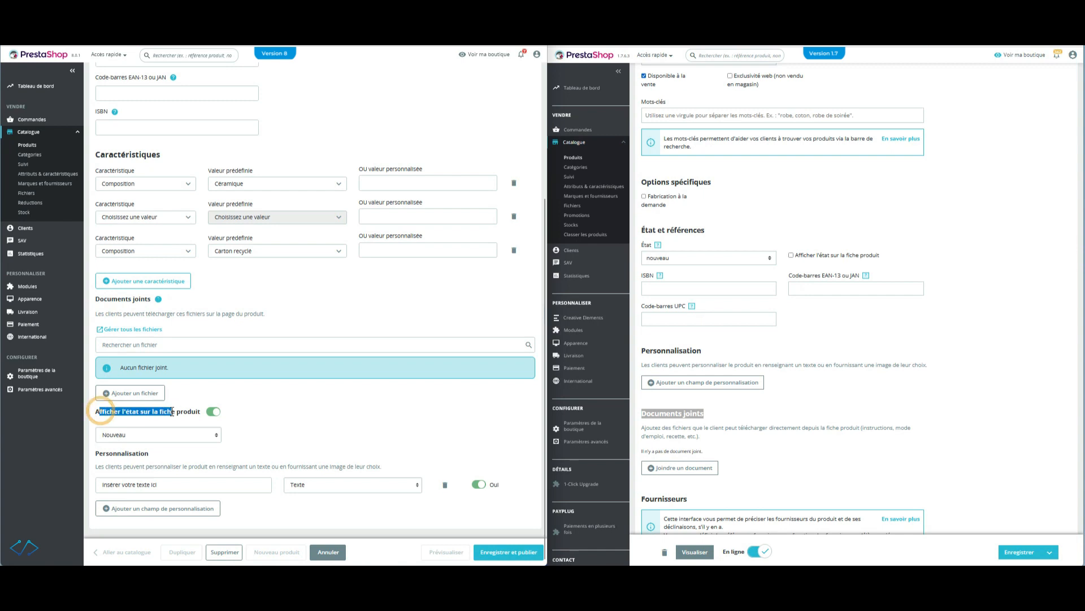
left_click_drag(106, 452, 161, 457)
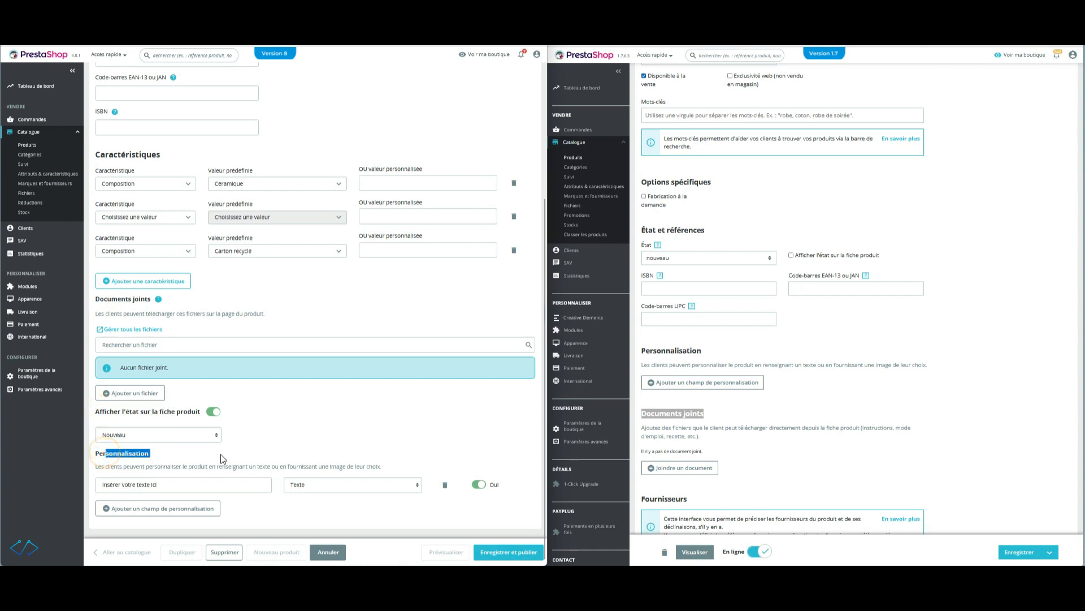
scroll(455, 341, "up", 4)
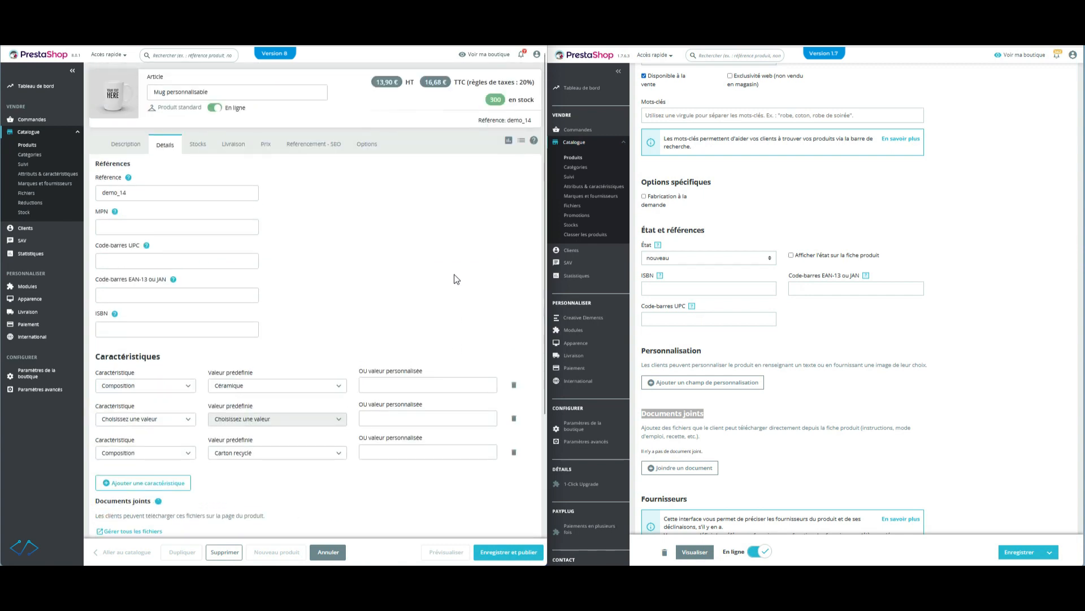
left_click(367, 144)
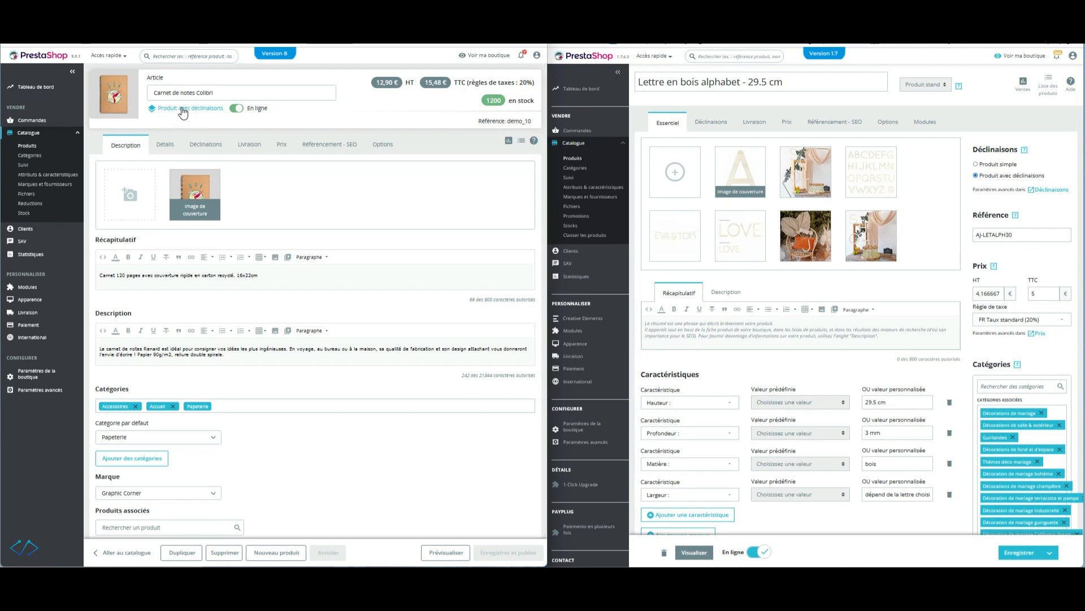
Step: Compare the combinations of Carnet de notes Colibri and Lettre en bois alphabet, expanding the latter's Chiffre, Couleur and Couleur panneau attribute groups
left_click(210, 152)
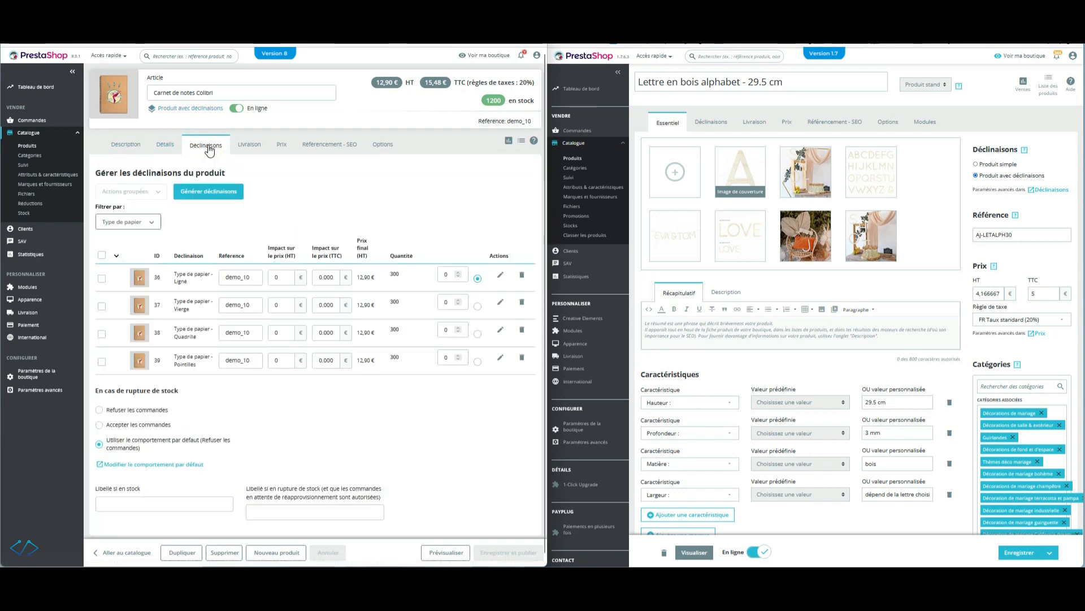
left_click(714, 124)
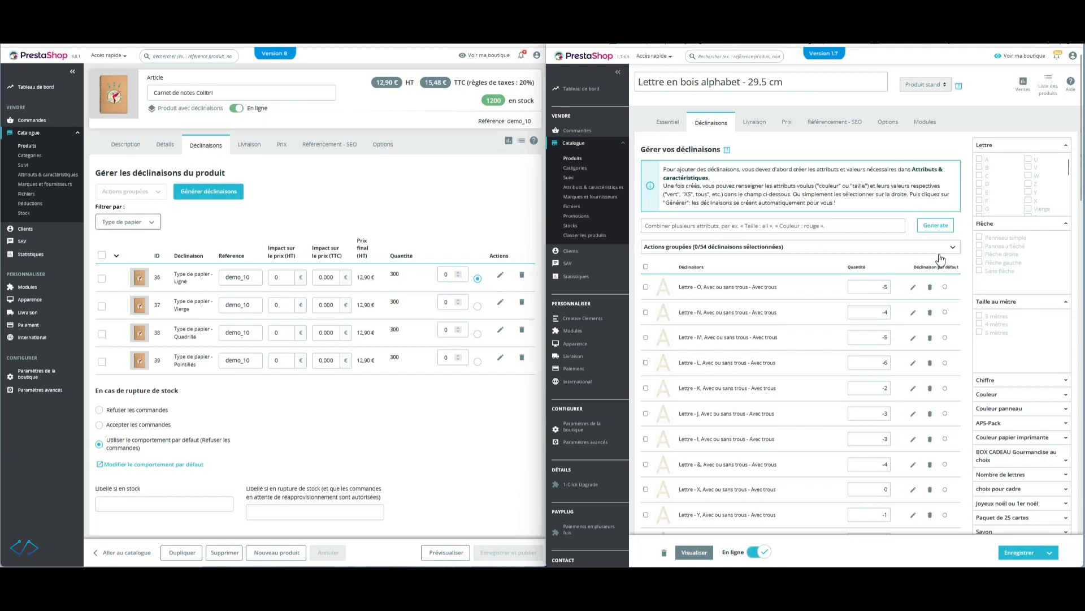
scroll(846, 281, "down", 4)
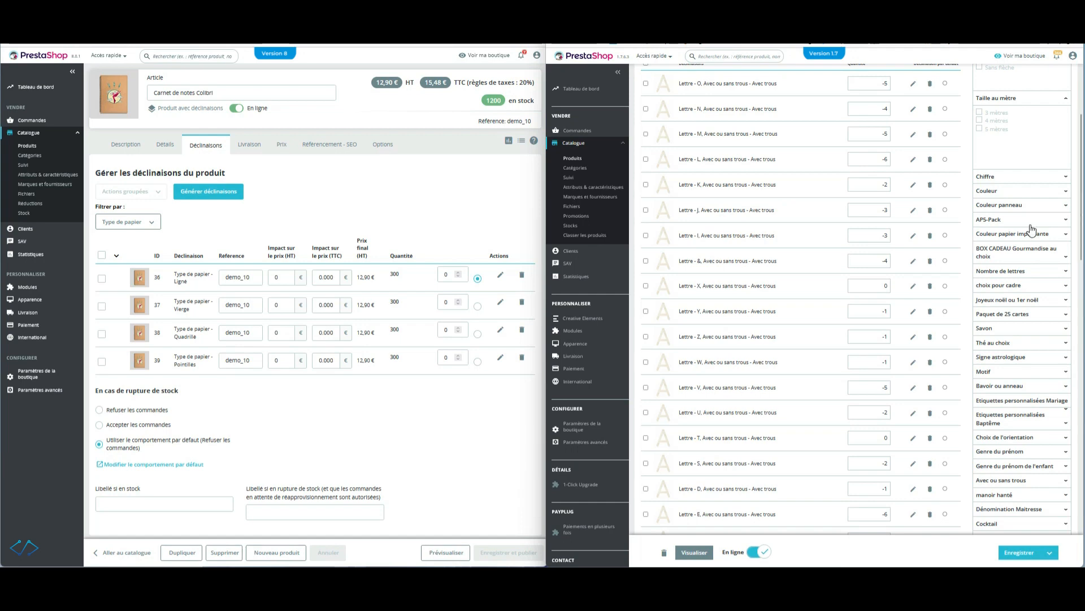
left_click(1035, 177)
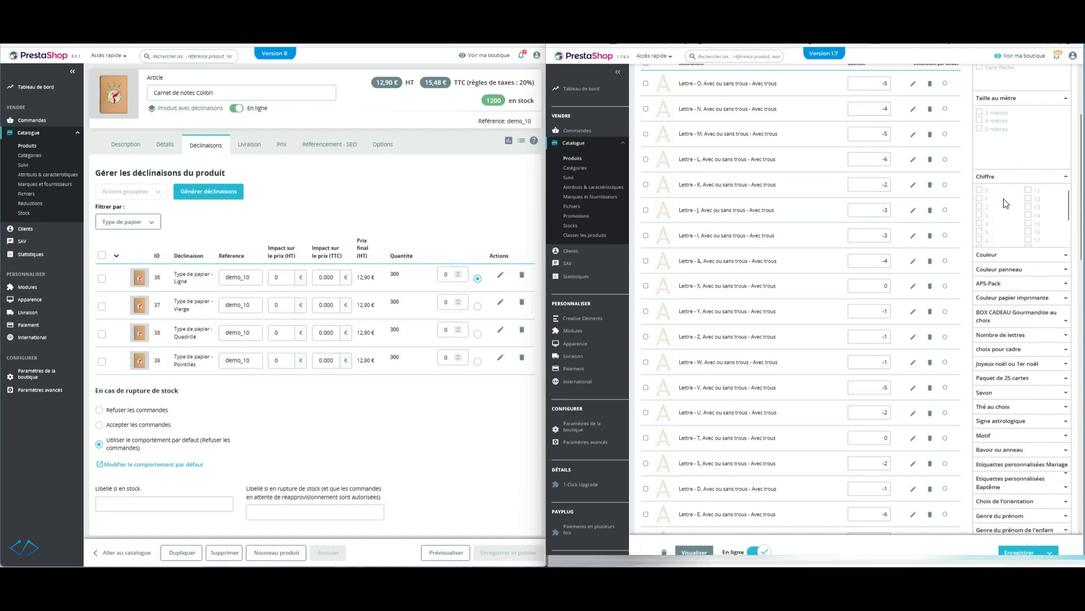
left_click(1014, 258)
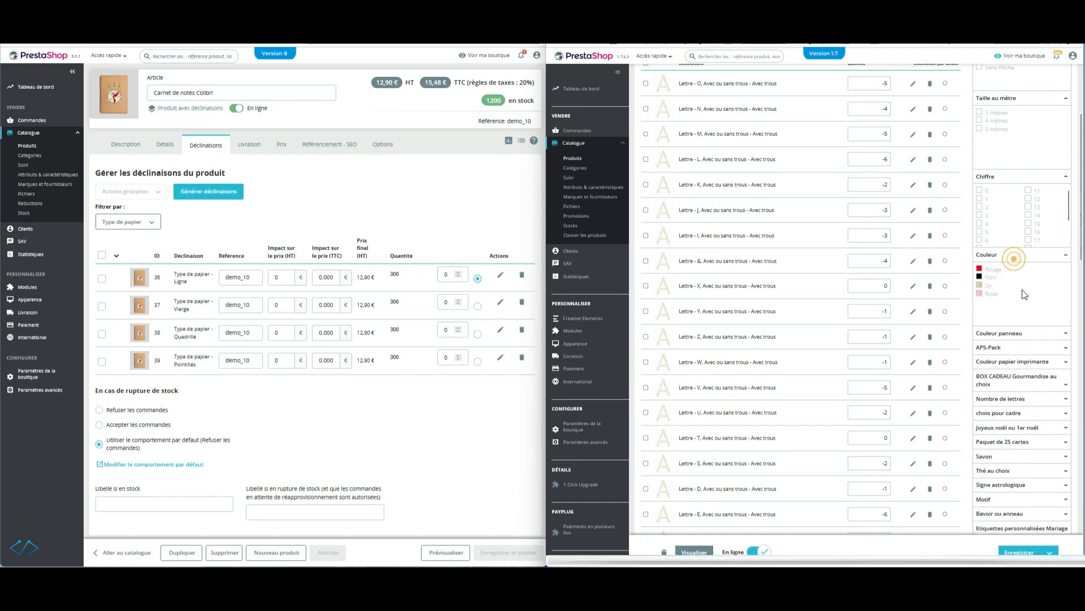
left_click(1015, 333)
scroll(870, 268, "up", 4)
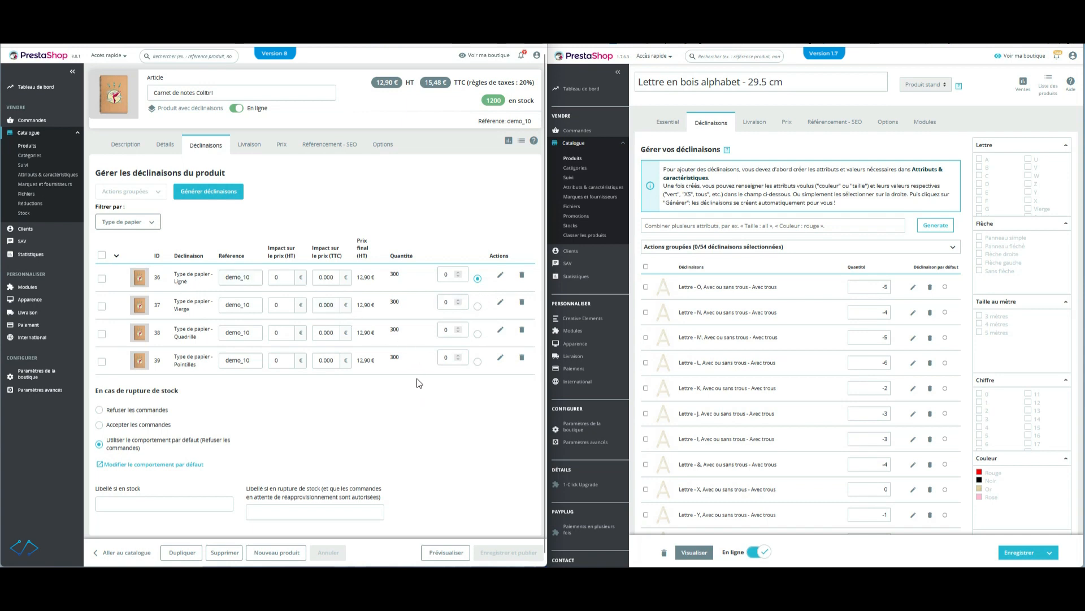
Step: Start generating combinations for Carnet de notes Colibri with all sizes, and remove XL and L to keep only S and M
scroll(415, 382, "down", 1)
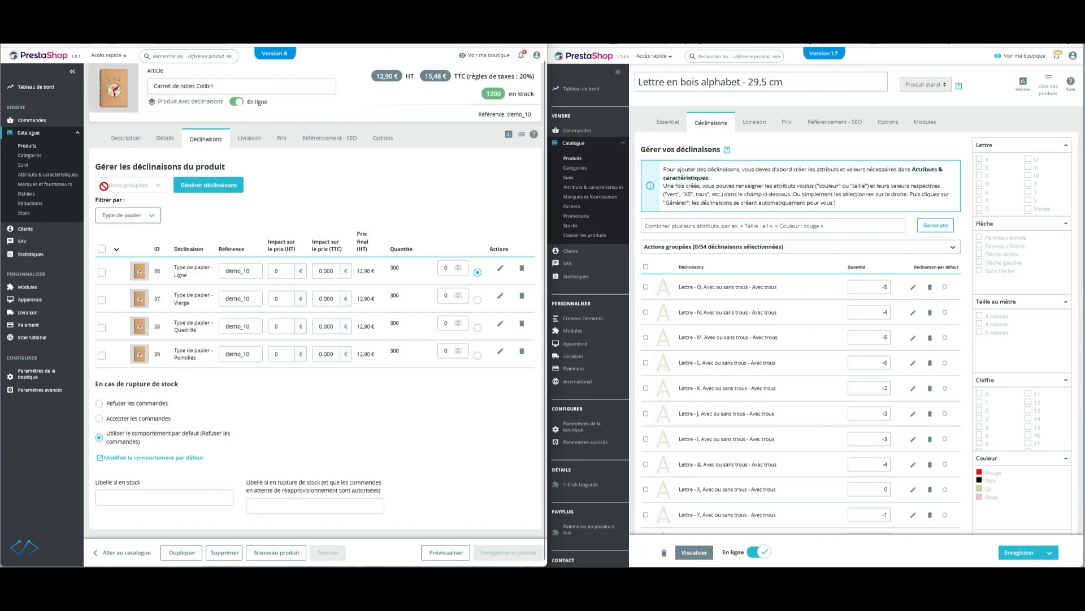
left_click(206, 187)
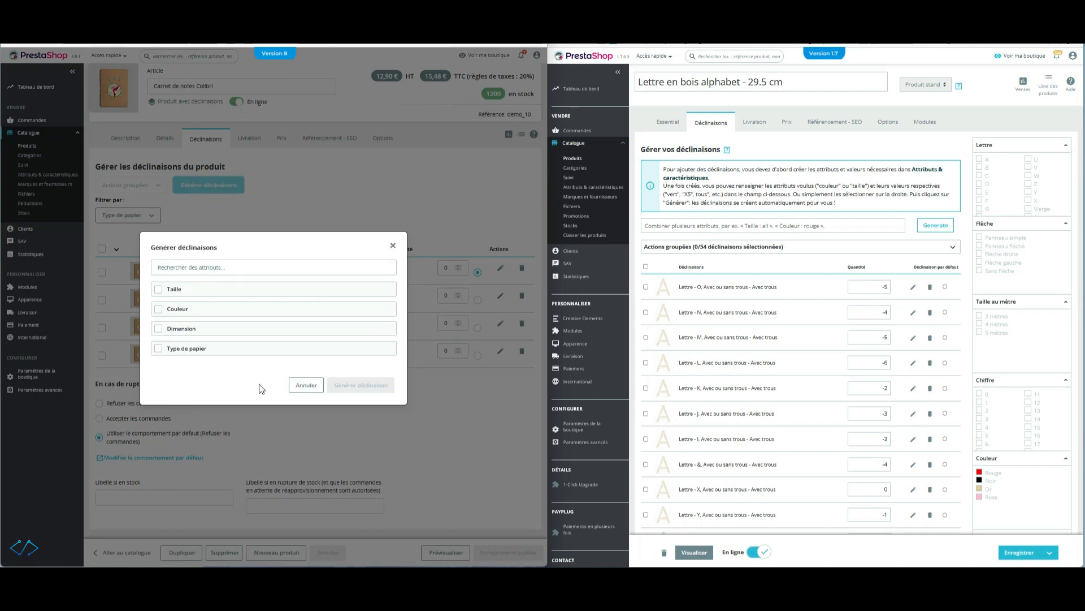
left_click(159, 294)
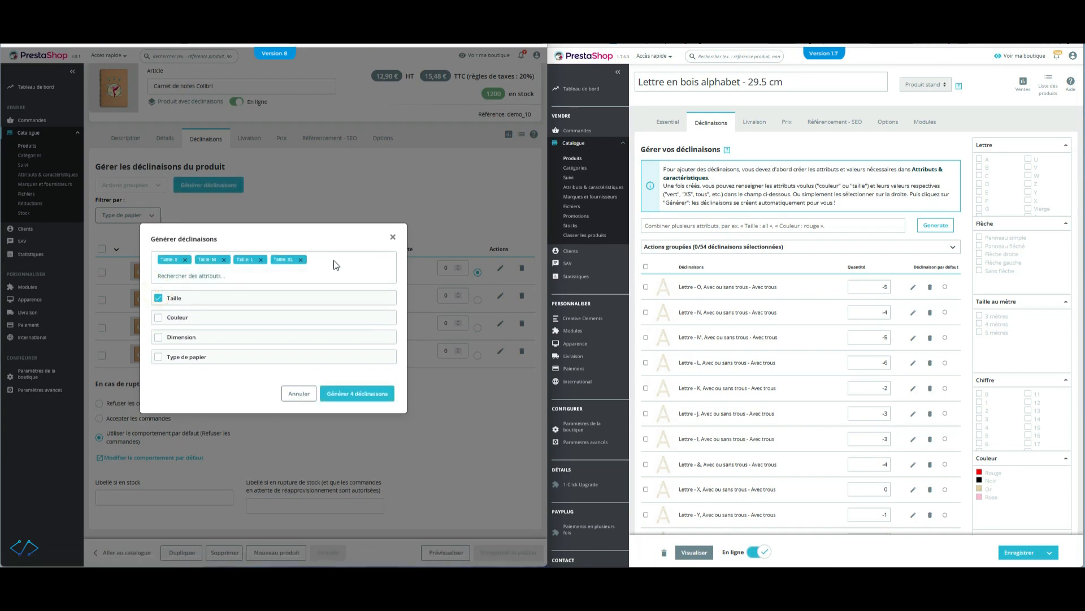
left_click(300, 260)
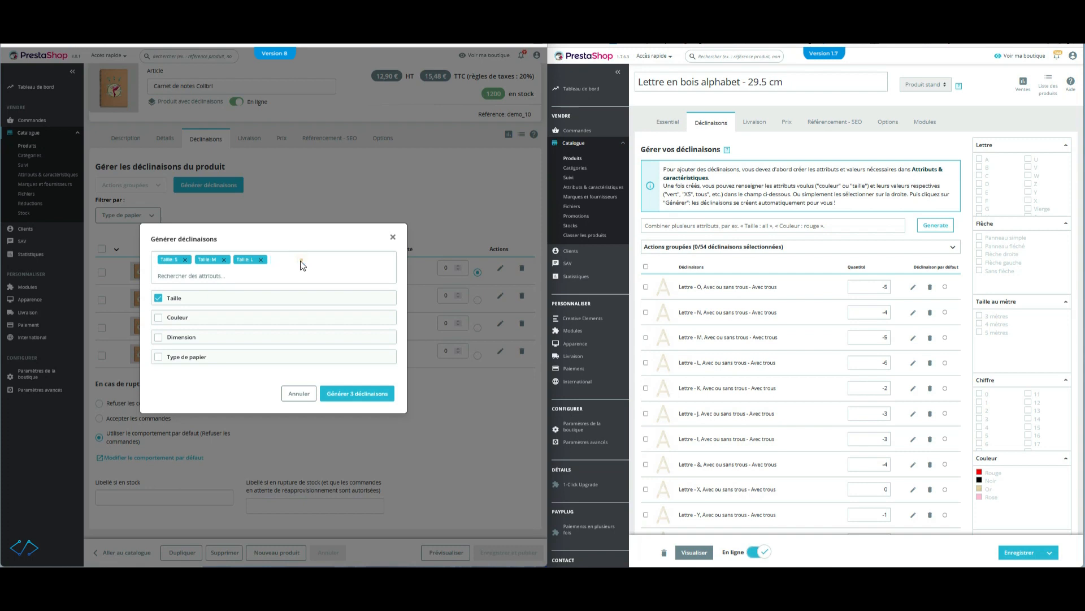
left_click(261, 260)
Step: Add the colours Taupe and Beige and the dimensions 60x90cm and 80x120cm to the combination attributes
left_click(170, 318)
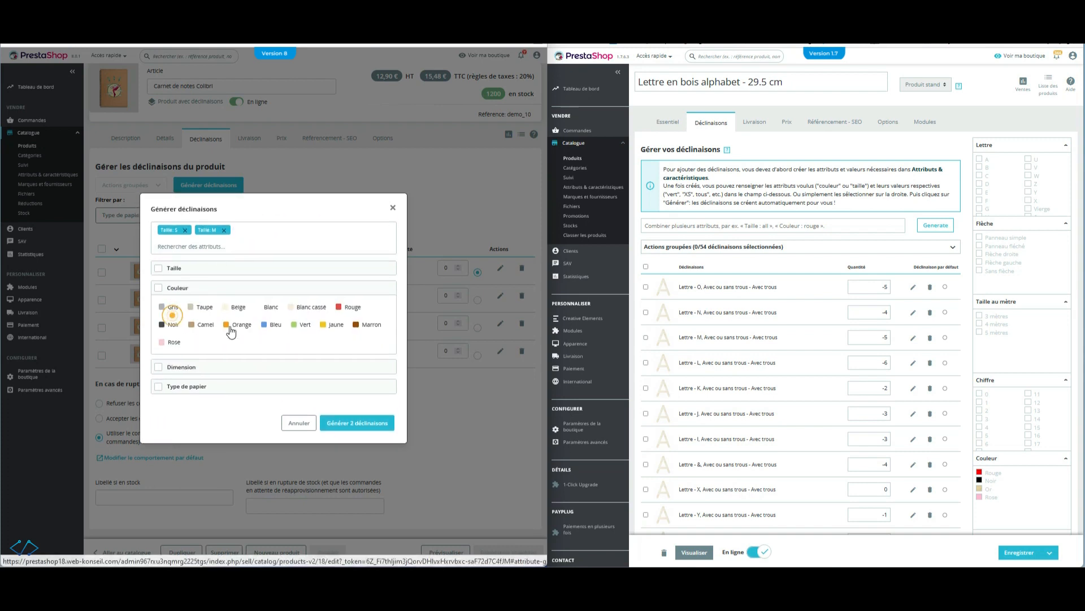
left_click(204, 308)
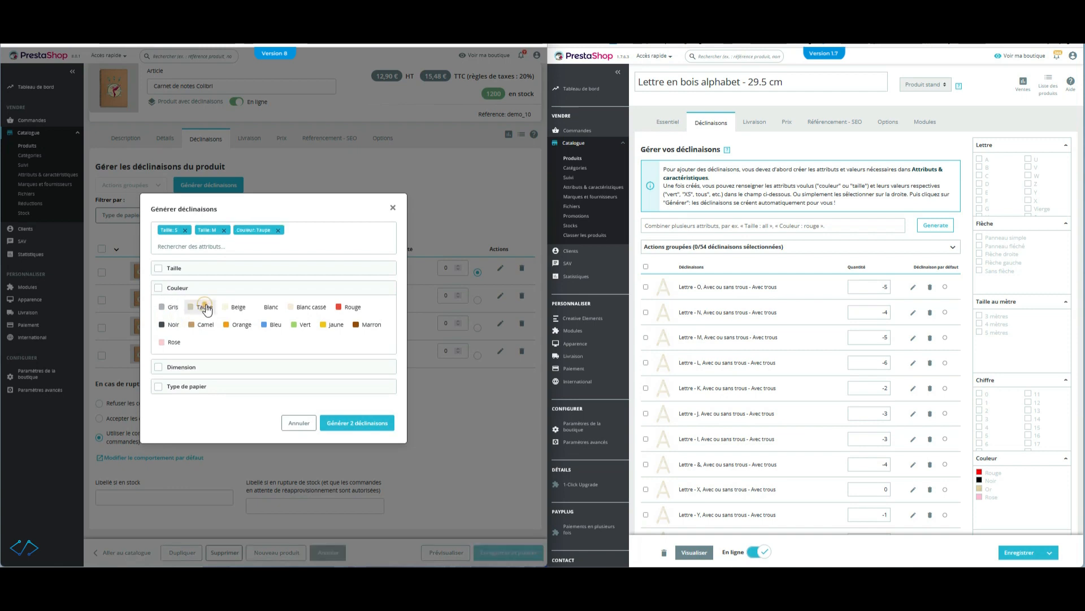
left_click(244, 309)
left_click(181, 367)
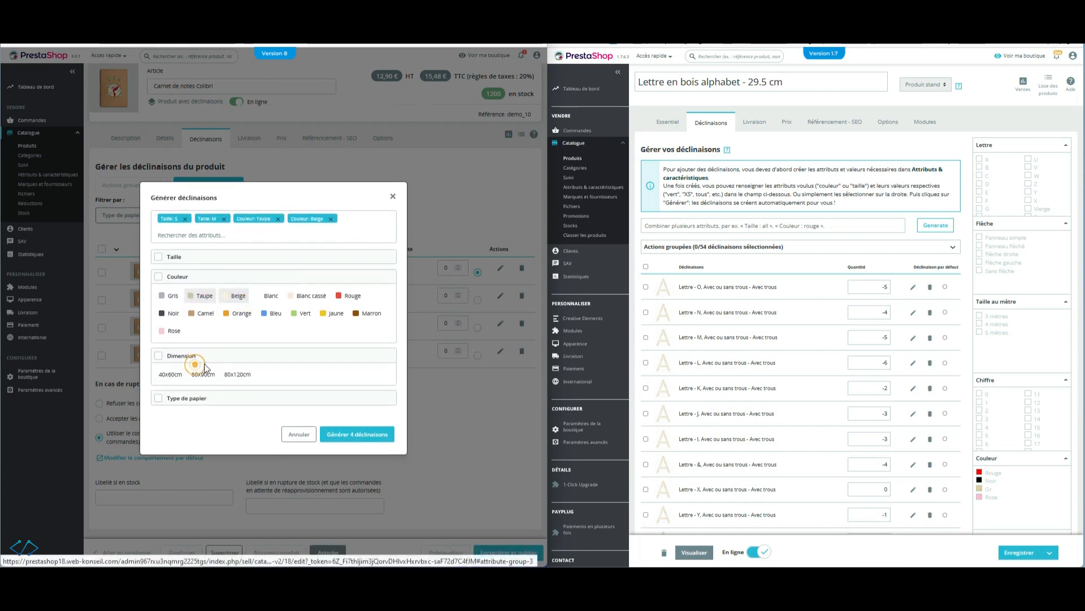
left_click(196, 376)
left_click(238, 378)
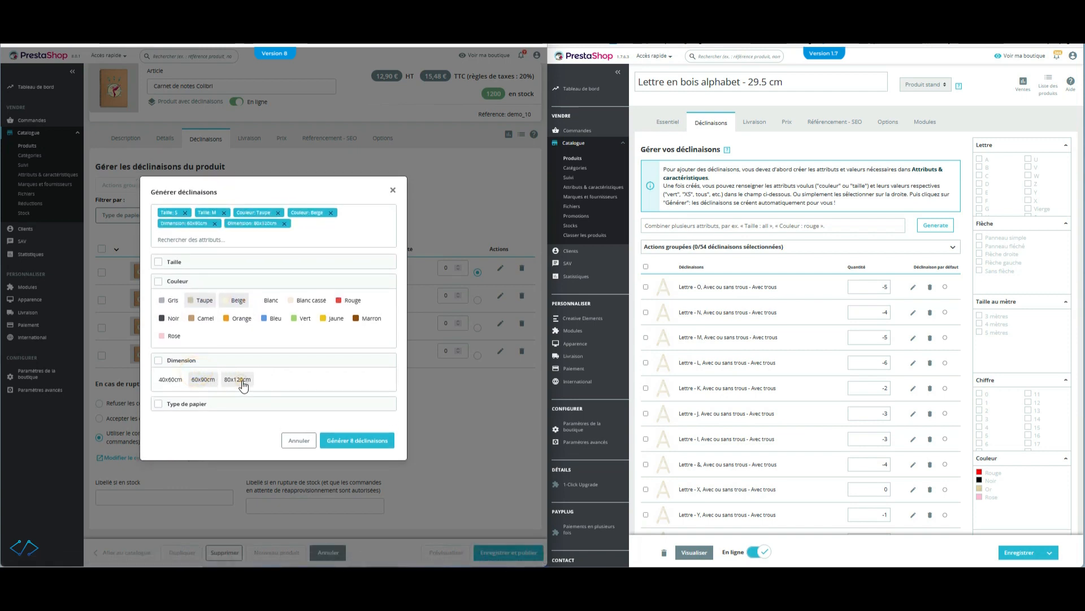
Step: Add the Quadrillé paper type and generate the 8 combinations for the notebook
left_click(217, 403)
left_click(219, 412)
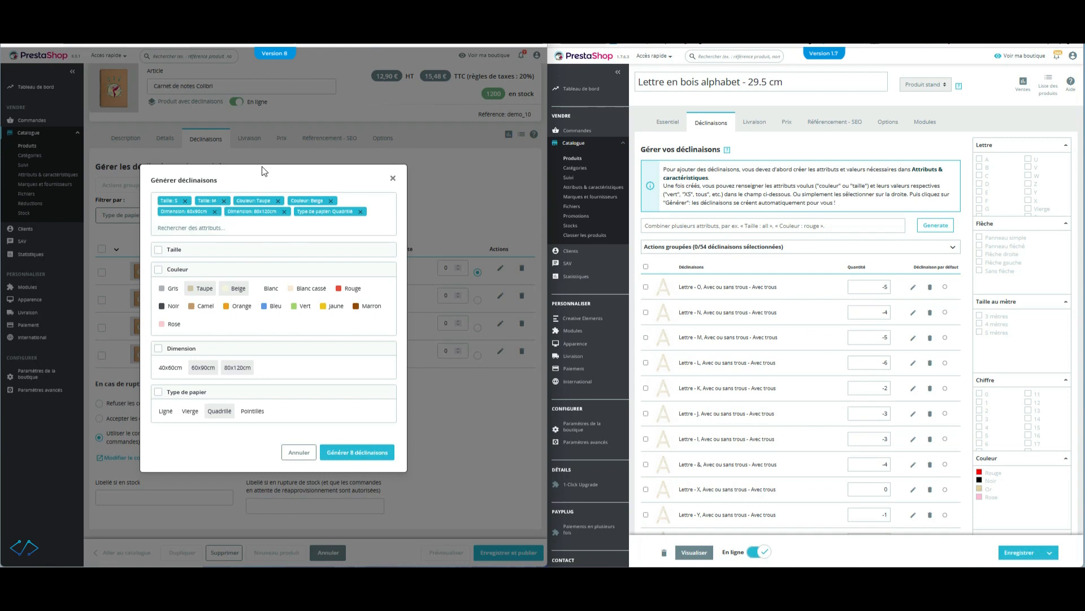
left_click(357, 452)
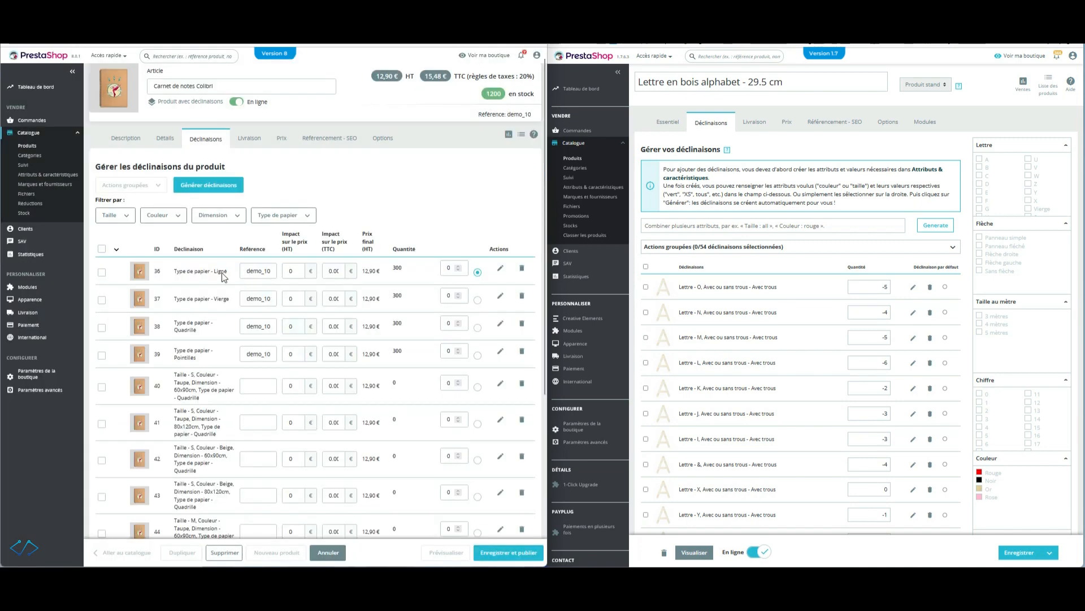
Step: Review the notebook's combination list and its out-of-stock behaviour settings
scroll(186, 402, "down", 3)
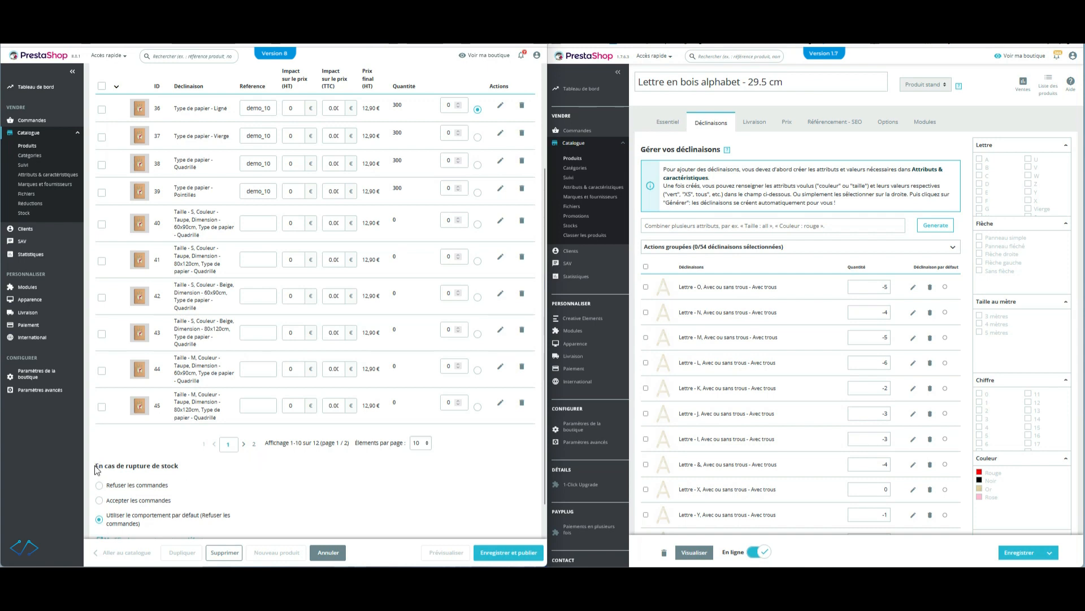
left_click_drag(96, 469, 196, 471)
left_click(205, 468)
scroll(435, 485, "up", 2)
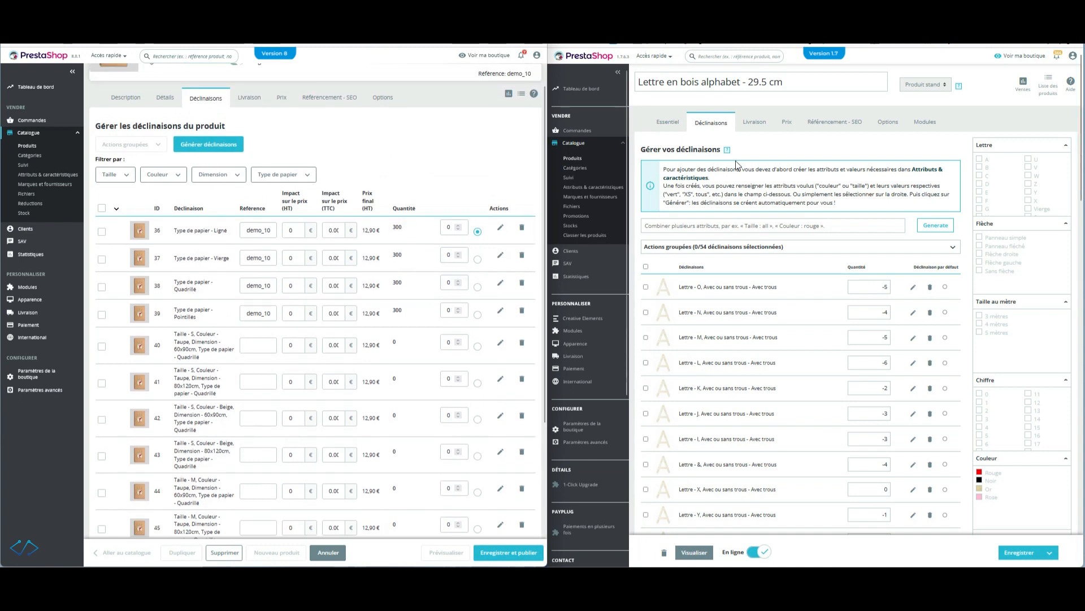
Step: Add the letter A, the Panneau simple arrow and the 3 mètres size to the wooden letter's combination attributes in PrestaShop 1.7
left_click(773, 146)
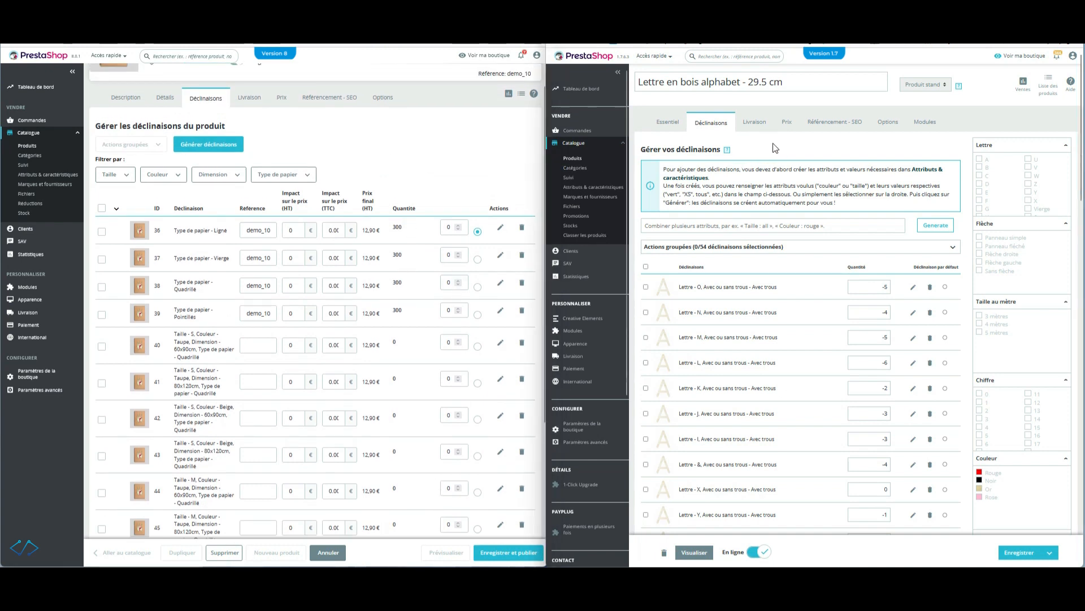
left_click(697, 225)
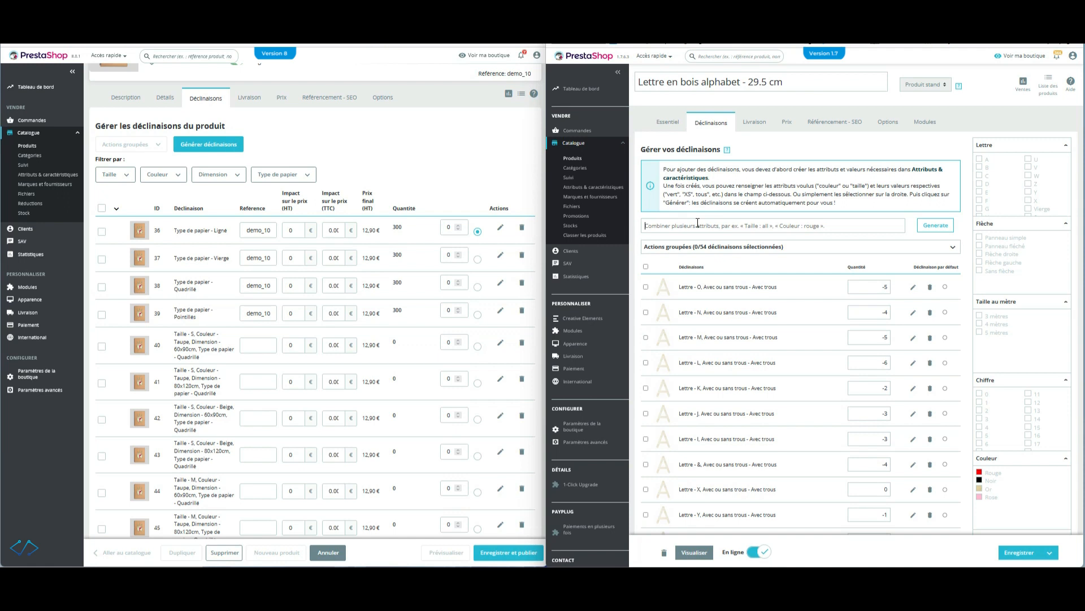
type("lette")
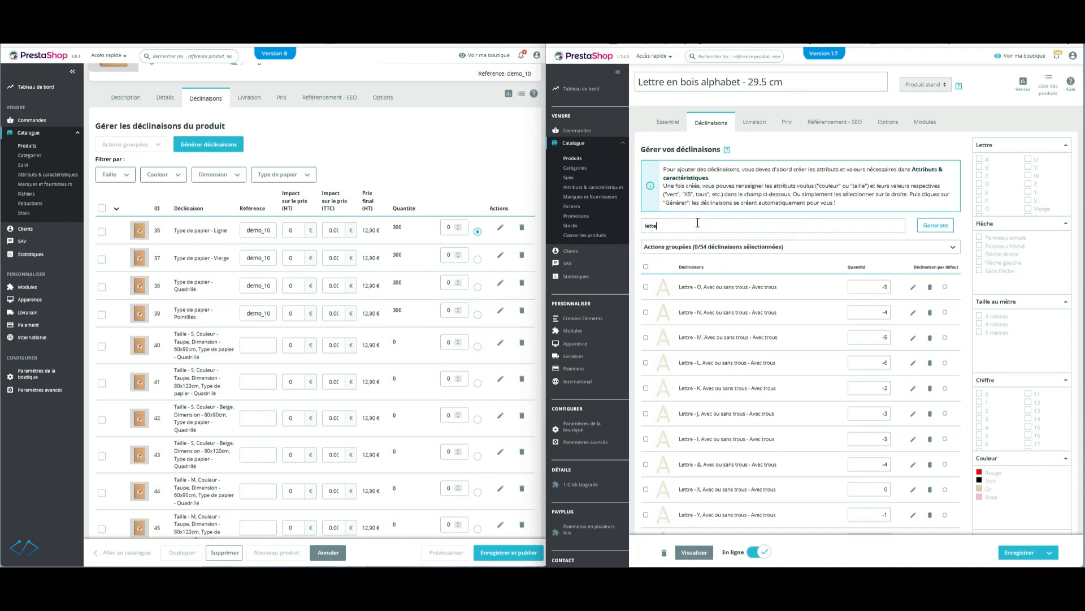
key("BackSpace")
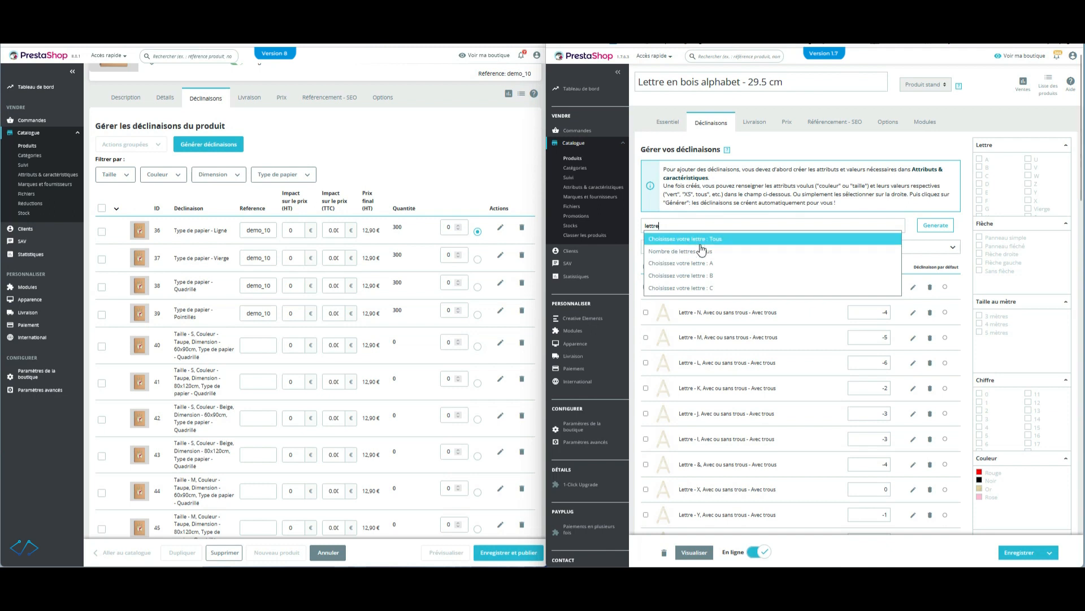
left_click(767, 264)
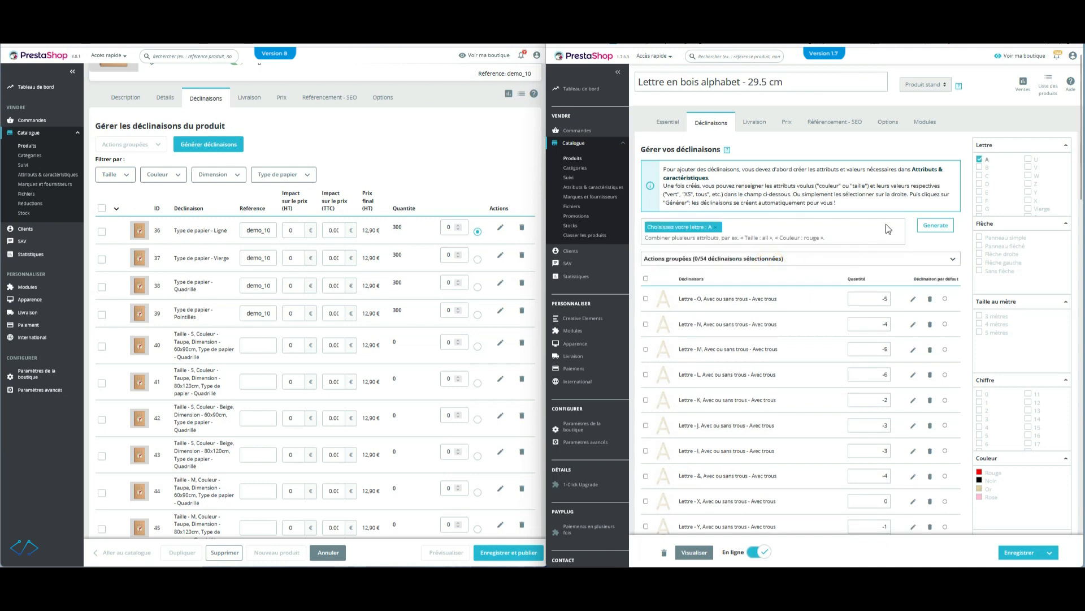
left_click(983, 238)
left_click(980, 317)
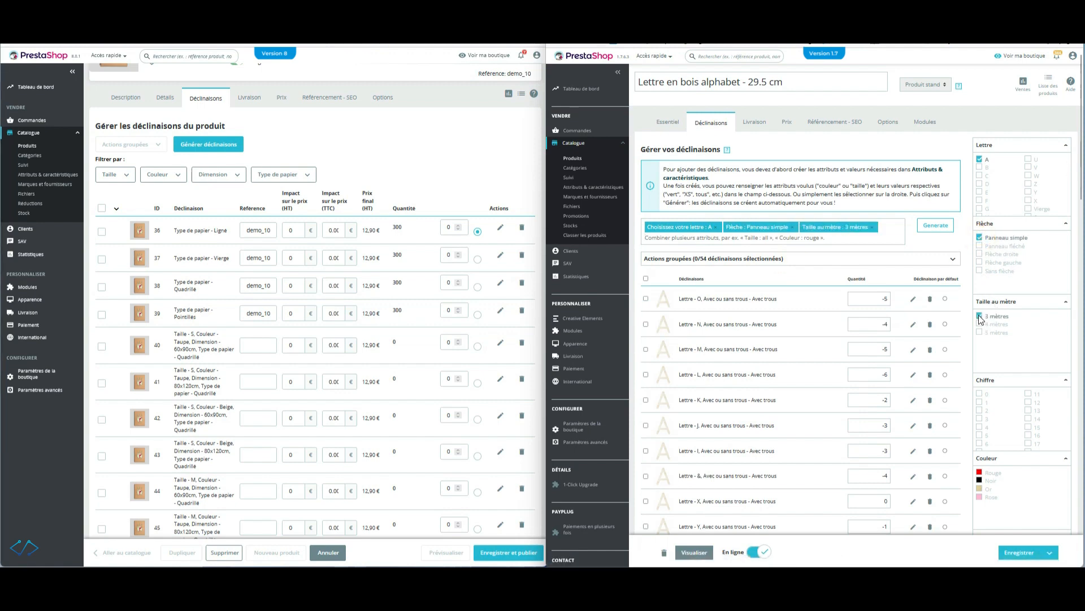
Step: Add the Chiffre values 6, 7, 14 and 13 to the wooden letter's combination attributes
scroll(1026, 339, "down", 3)
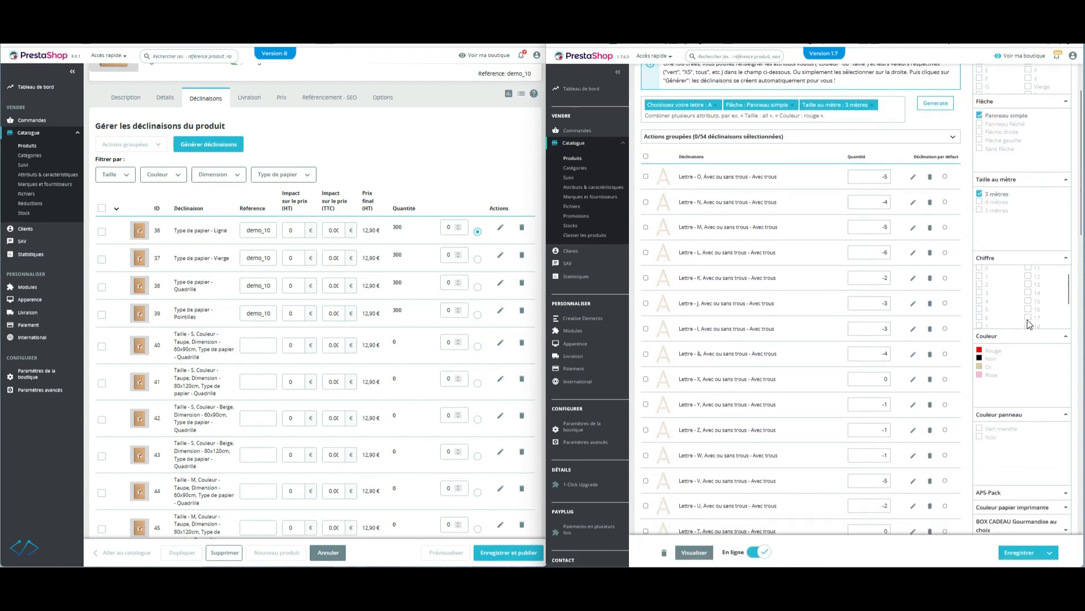
scroll(1027, 320, "down", 2)
left_click(982, 289)
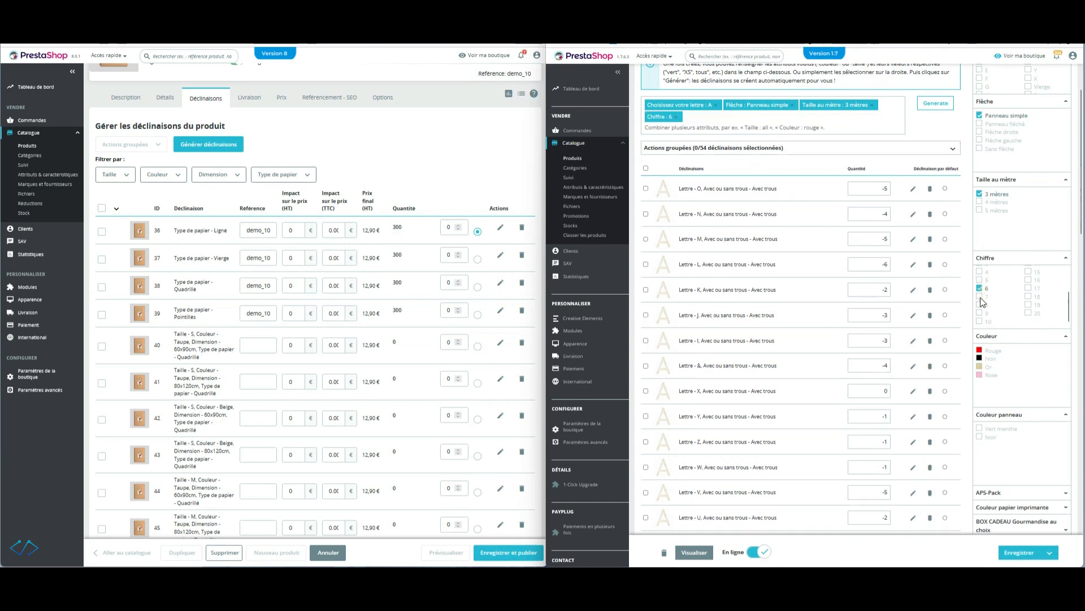
left_click(982, 296)
scroll(1016, 306, "up", 2)
left_click(1028, 288)
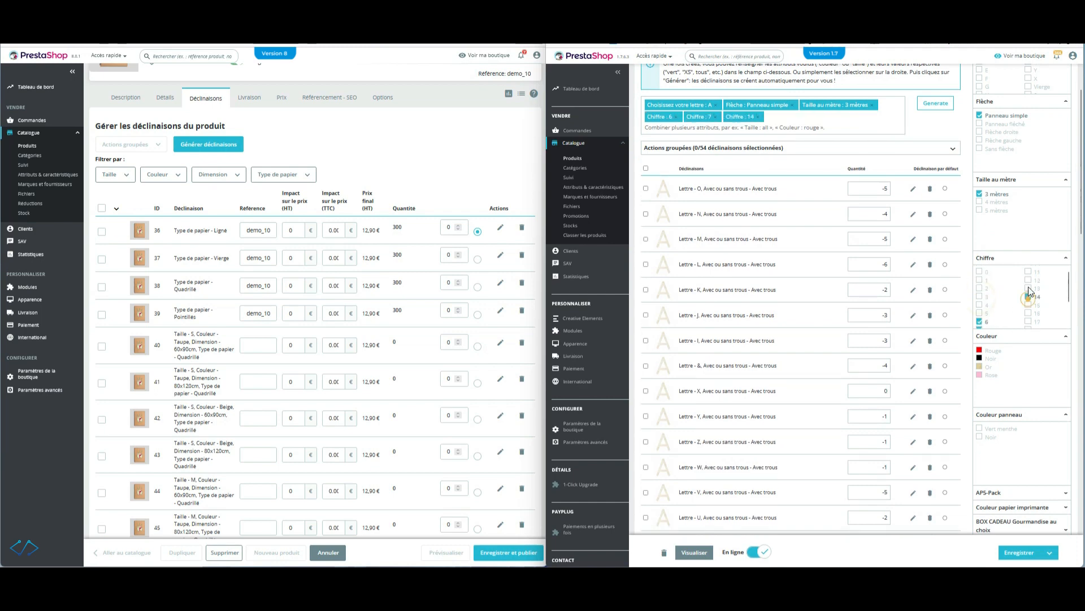
left_click(1028, 297)
Step: Add the colour Rouge and the panel colour Vert menthe to the attributes, and expand the BOX CADEAU Gourmandise attribute group
scroll(1012, 271, "down", 3)
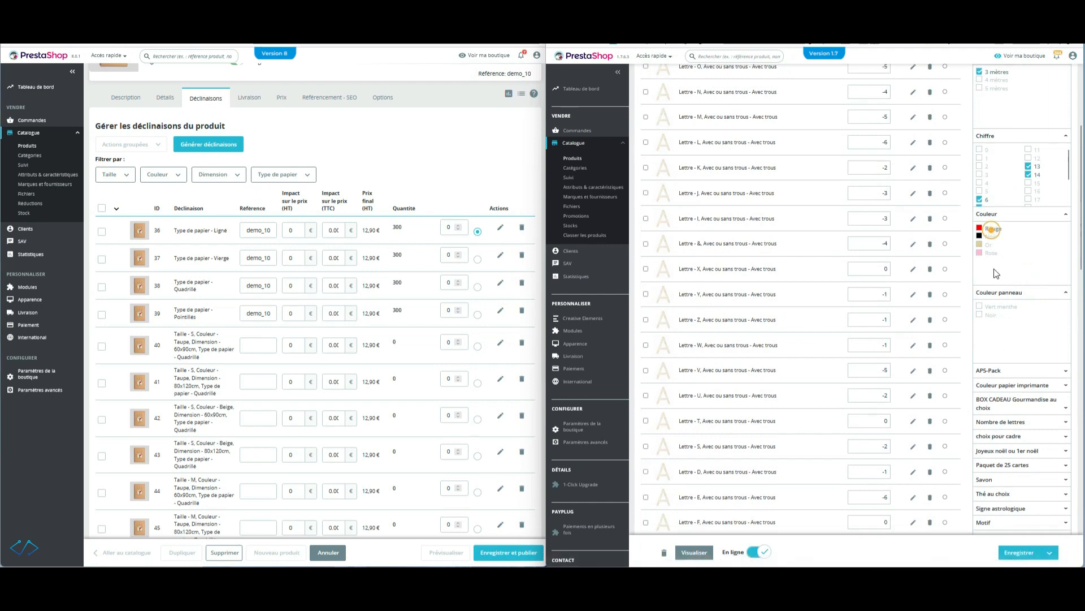
left_click(1004, 306)
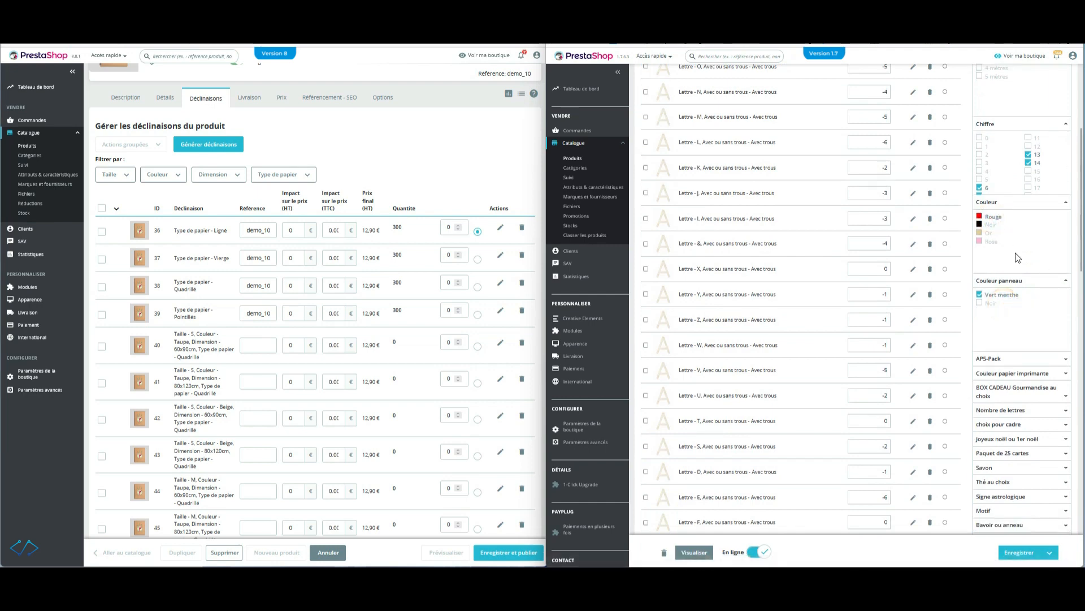
scroll(1016, 252, "down", 4)
left_click(1017, 229)
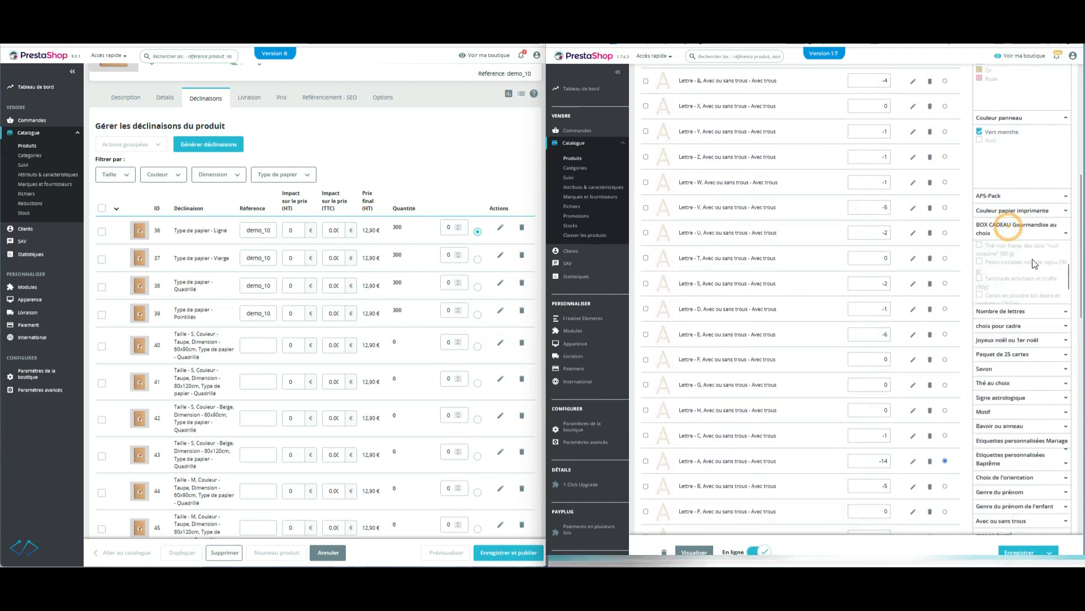
scroll(1032, 259, "up", 10)
Step: Select all 12 notebook combinations in PrestaShop 8 and narrow the selection to 8
left_click(375, 157)
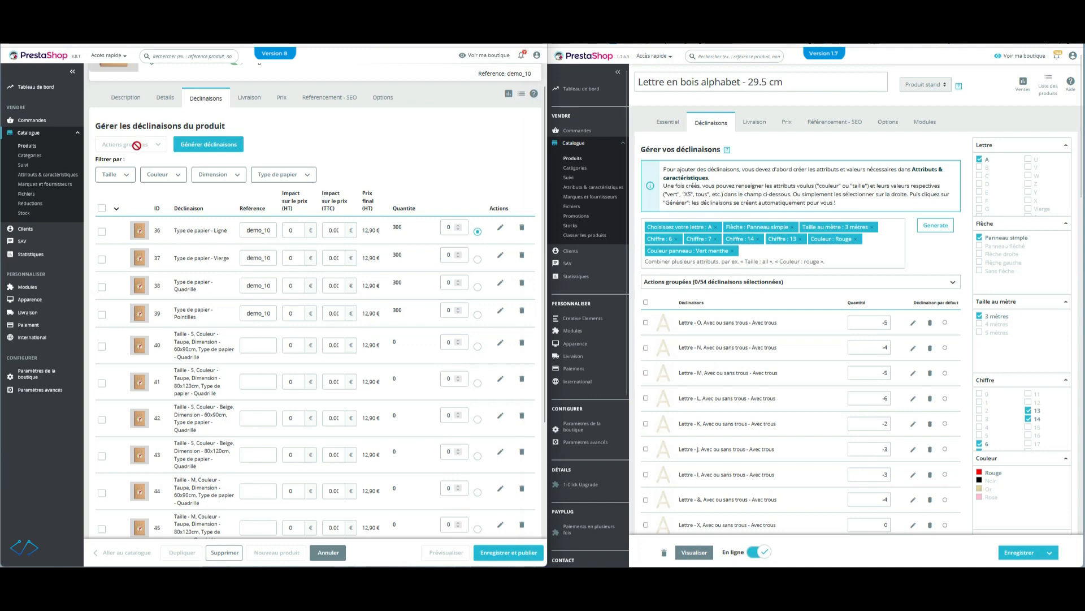
left_click(103, 232)
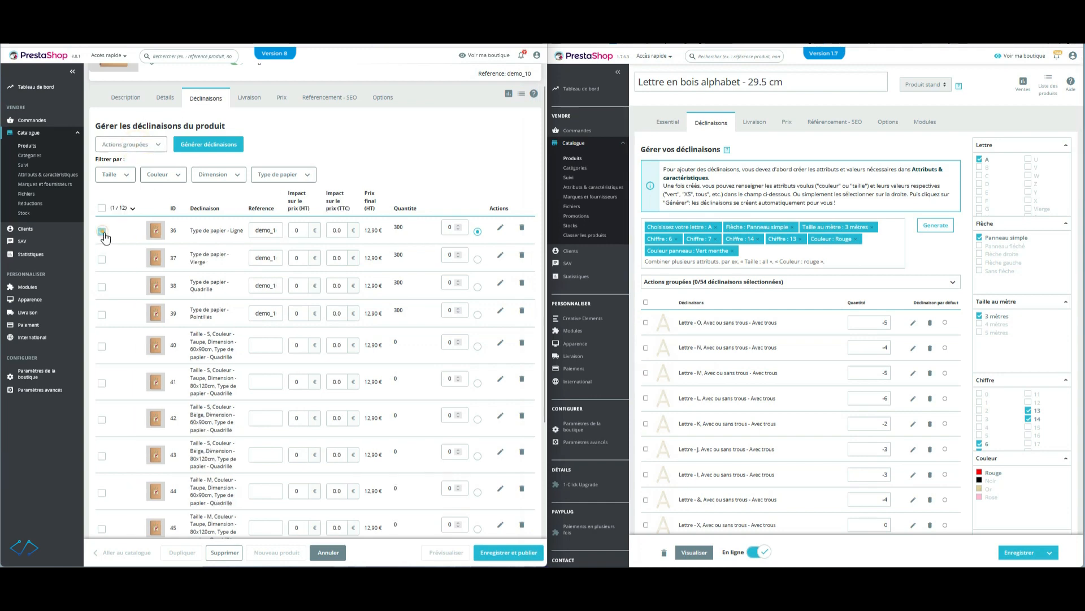
left_click(102, 259)
left_click(101, 286)
scroll(99, 313, "down", 3)
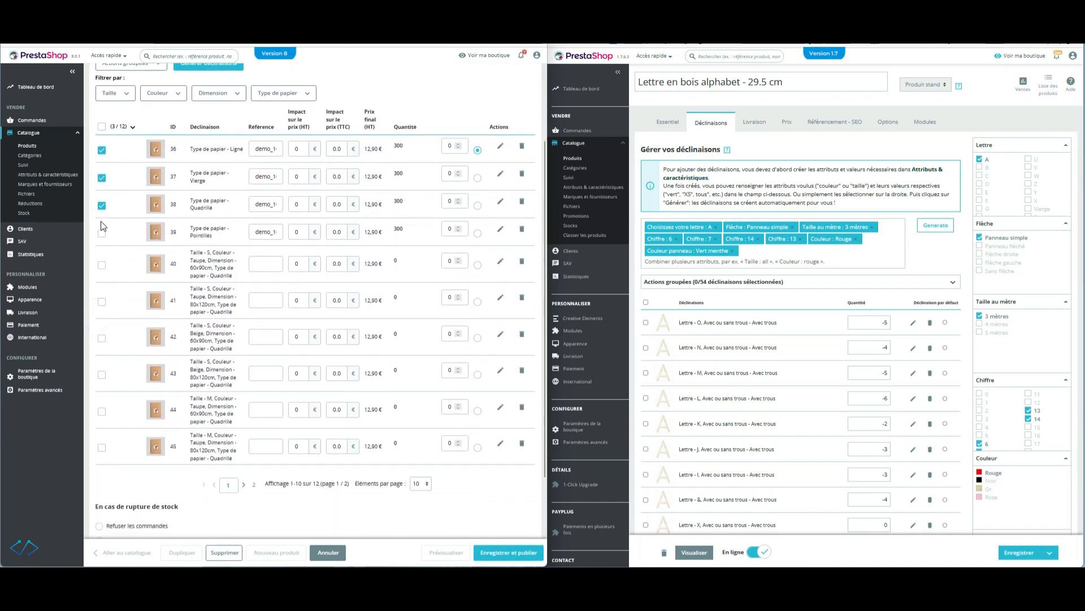
left_click(103, 198)
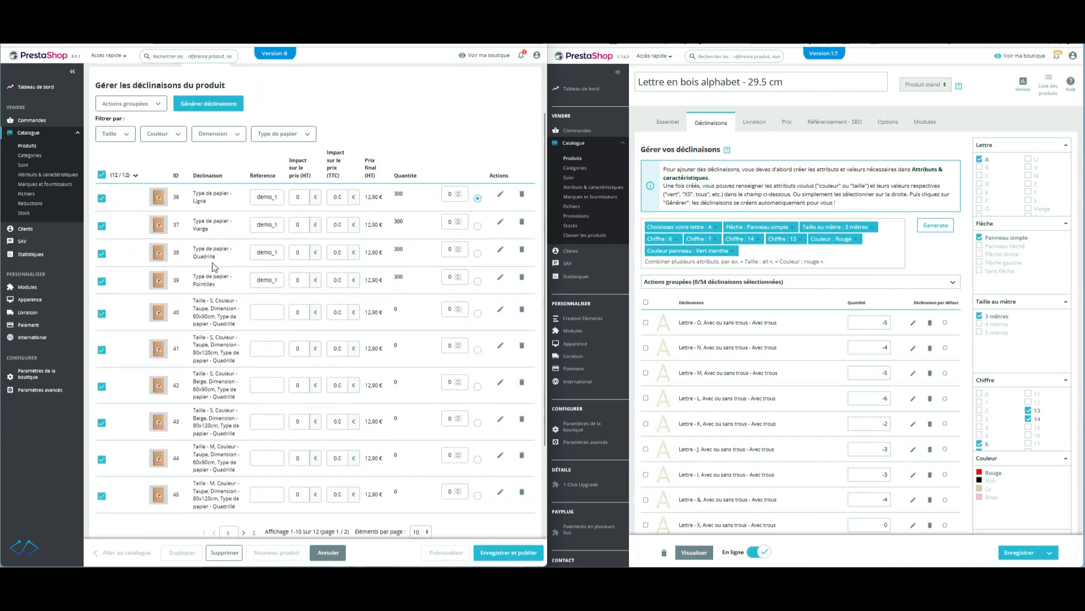
scroll(198, 258, "down", 5)
scroll(93, 182, "up", 4)
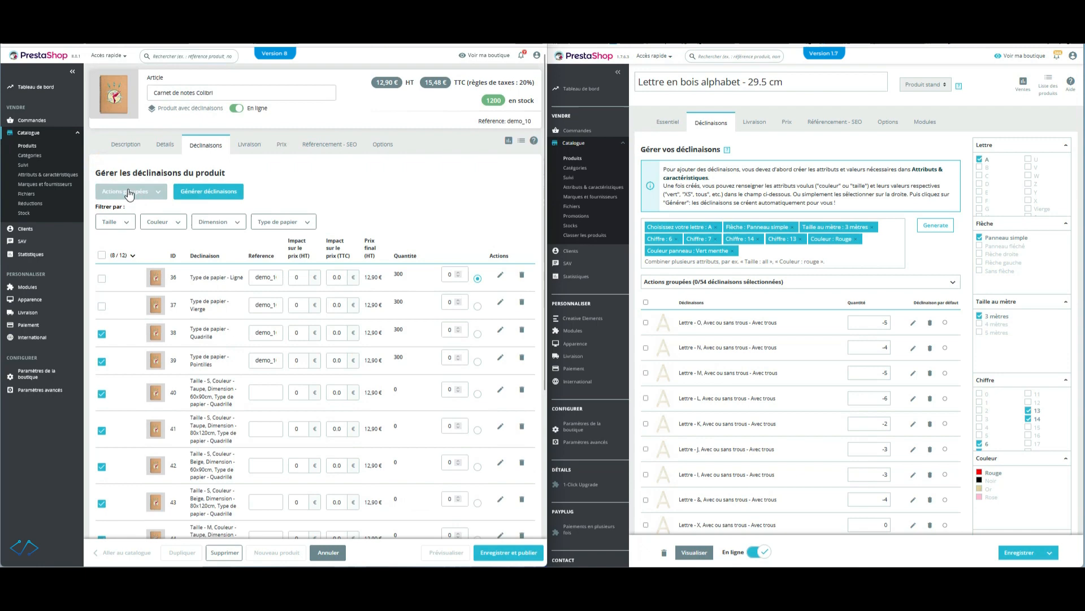
Step: Open the bulk modification of the 8 selected notebook combinations and look at its Prix section
left_click(125, 191)
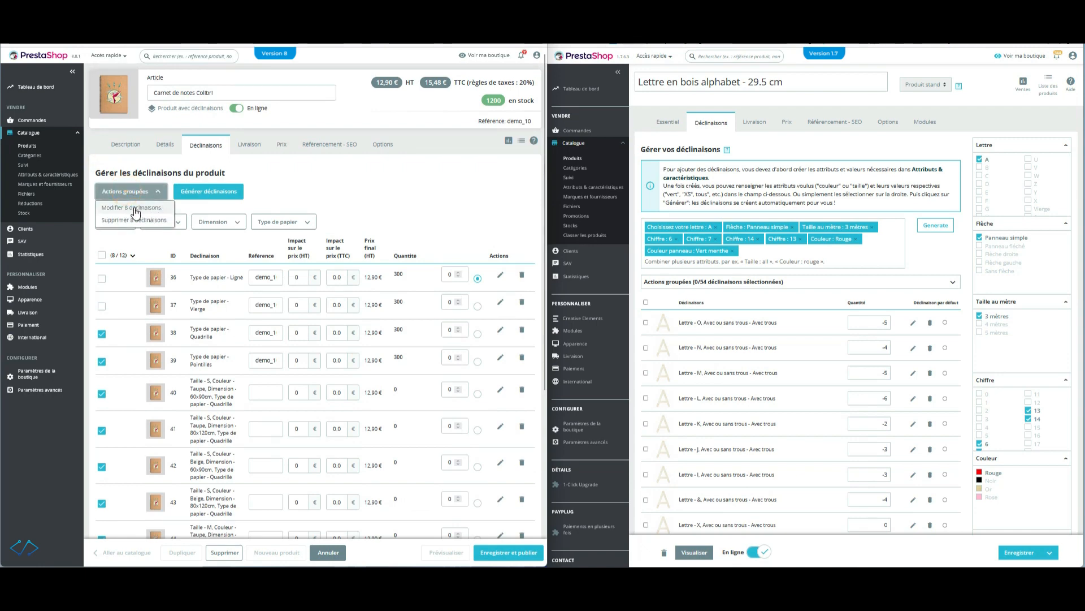
left_click(131, 208)
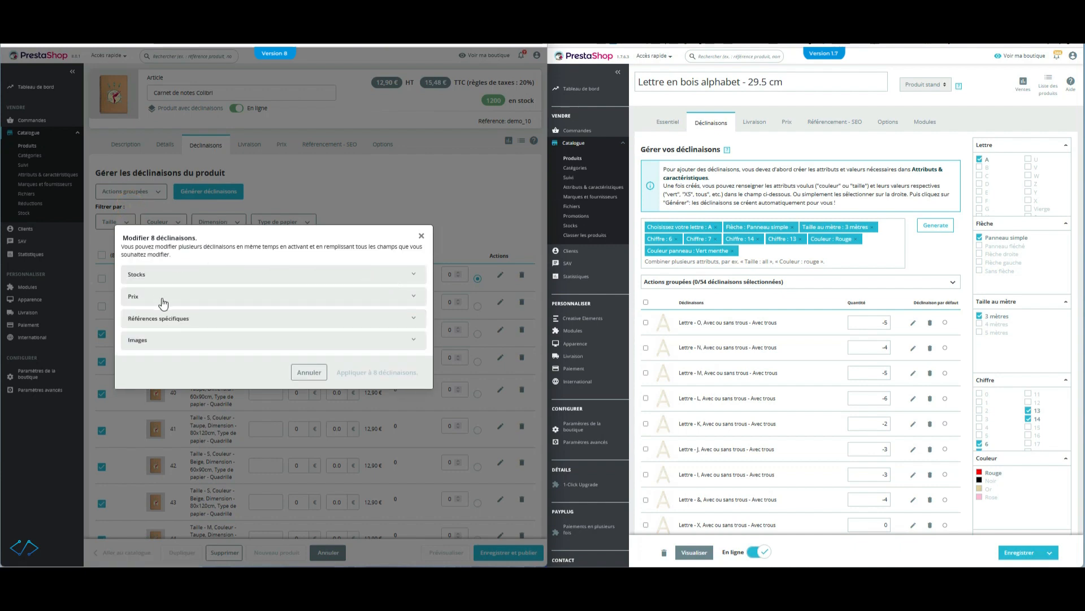
left_click(165, 296)
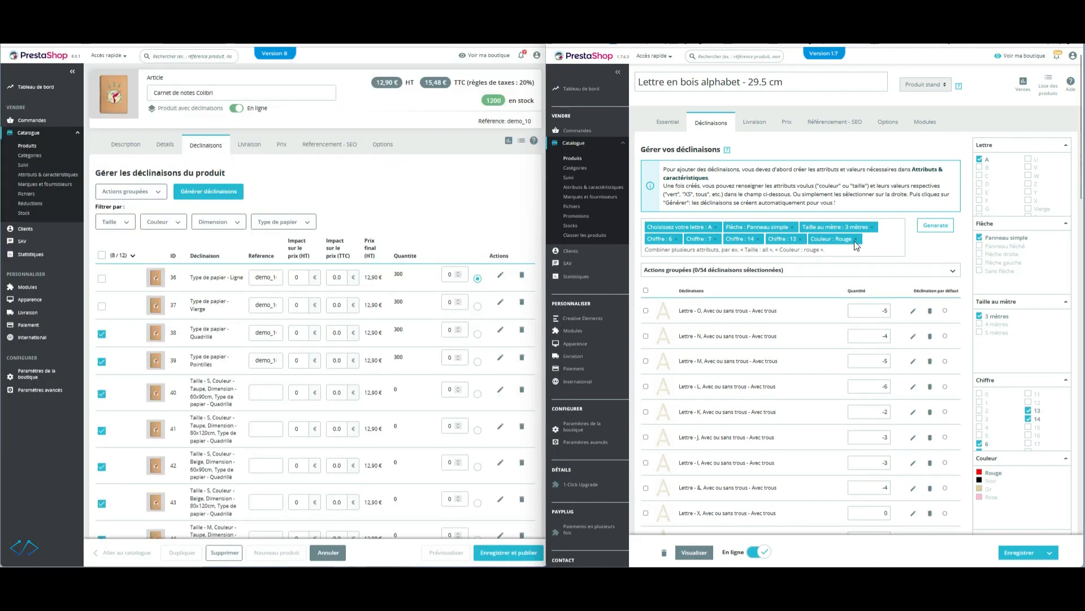
Step: Remove all the attribute values chosen for the wooden letter's new combinations in PrestaShop 1.7
left_click(856, 238)
left_click(873, 227)
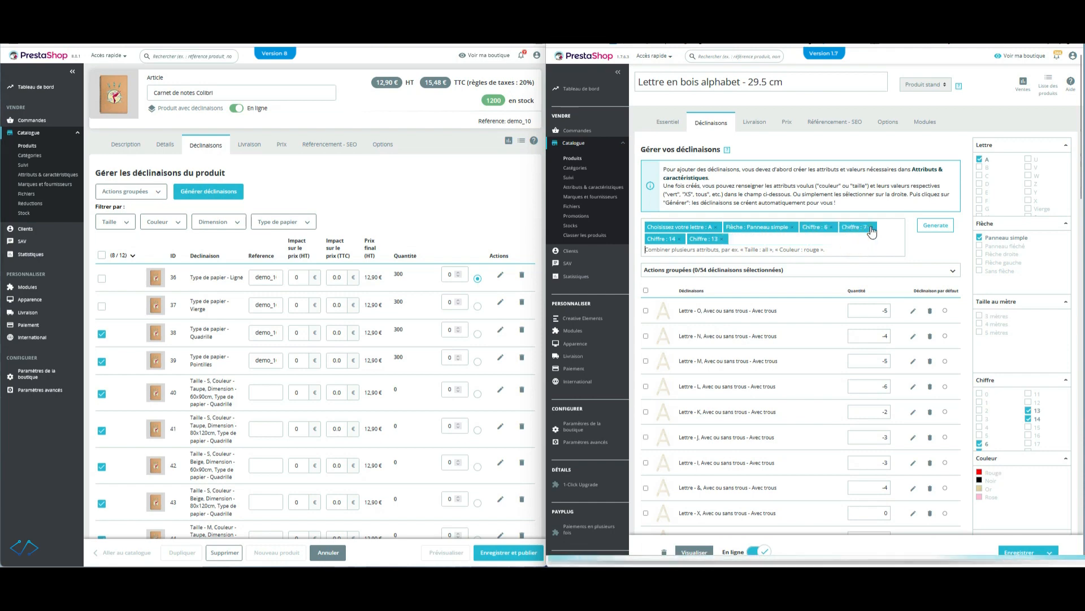
left_click(717, 228)
left_click(715, 227)
left_click(678, 228)
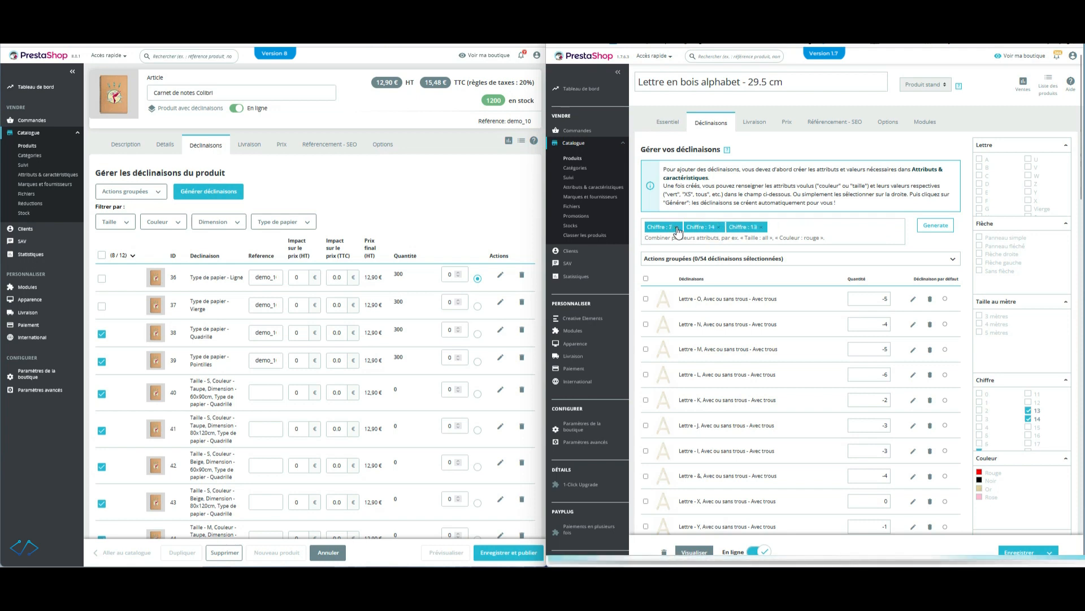
left_click(677, 228)
left_click(680, 228)
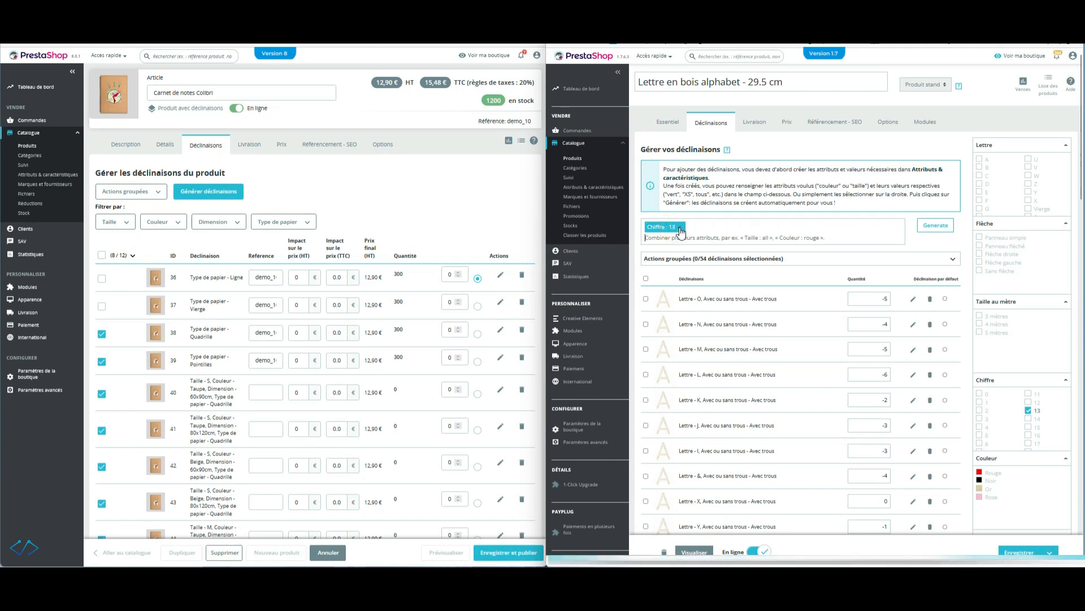
left_click(680, 228)
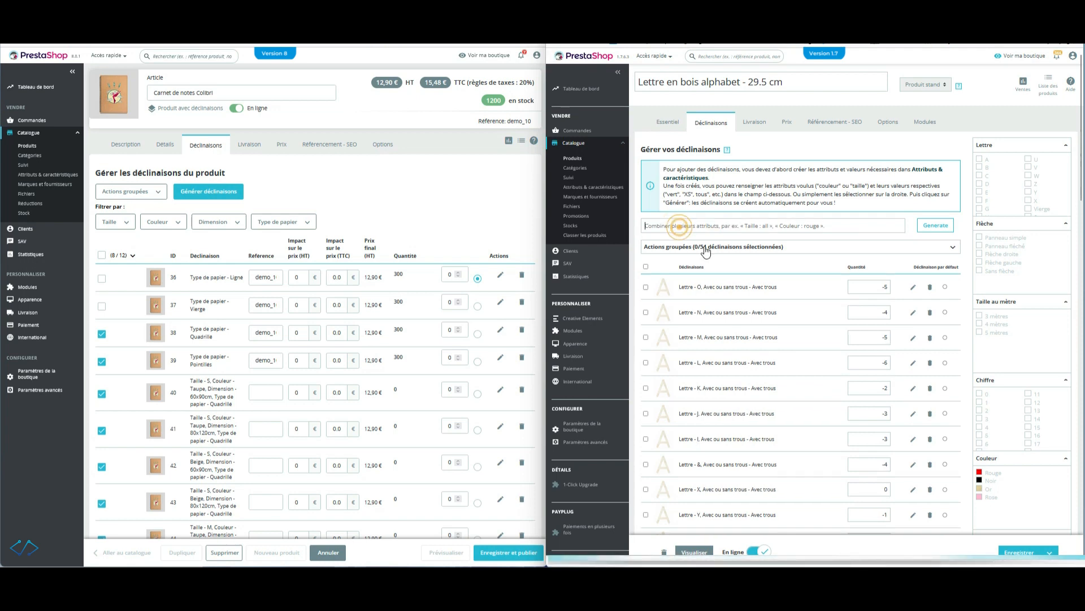
Step: Select the wooden letter's O, N, M and L combinations and inspect the fields of their bulk actions
left_click(646, 287)
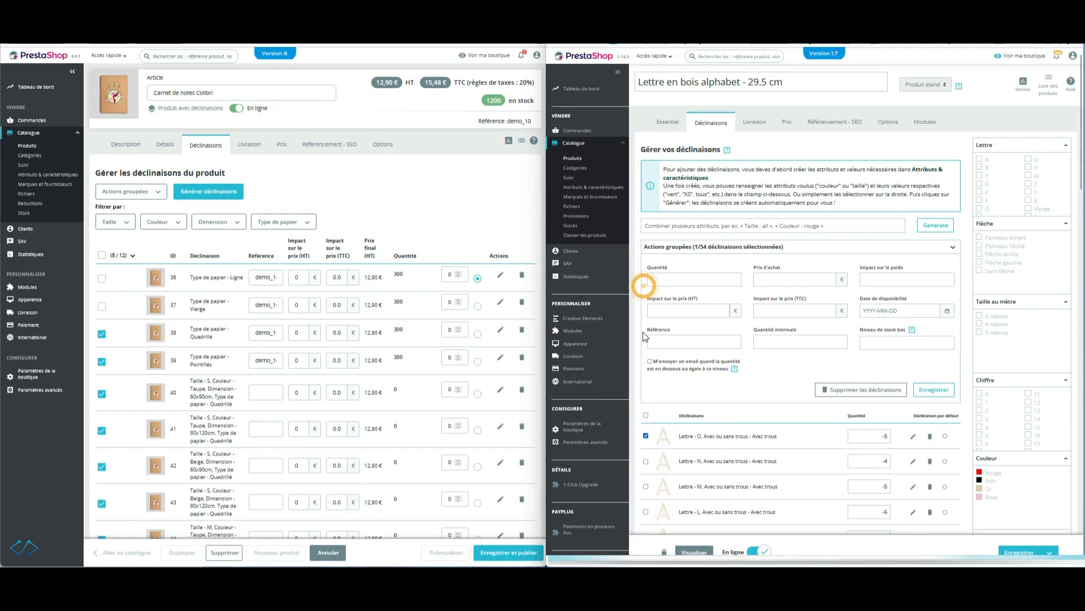
left_click(647, 461)
left_click(646, 486)
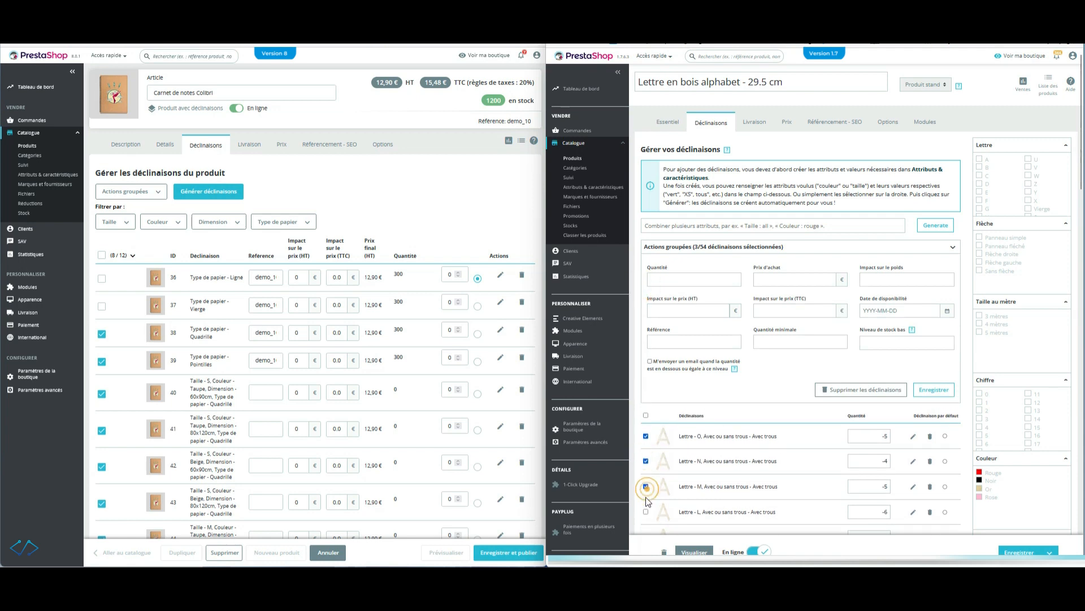
left_click(645, 513)
left_click(685, 279)
left_click(792, 278)
left_click_drag(787, 247, 643, 250)
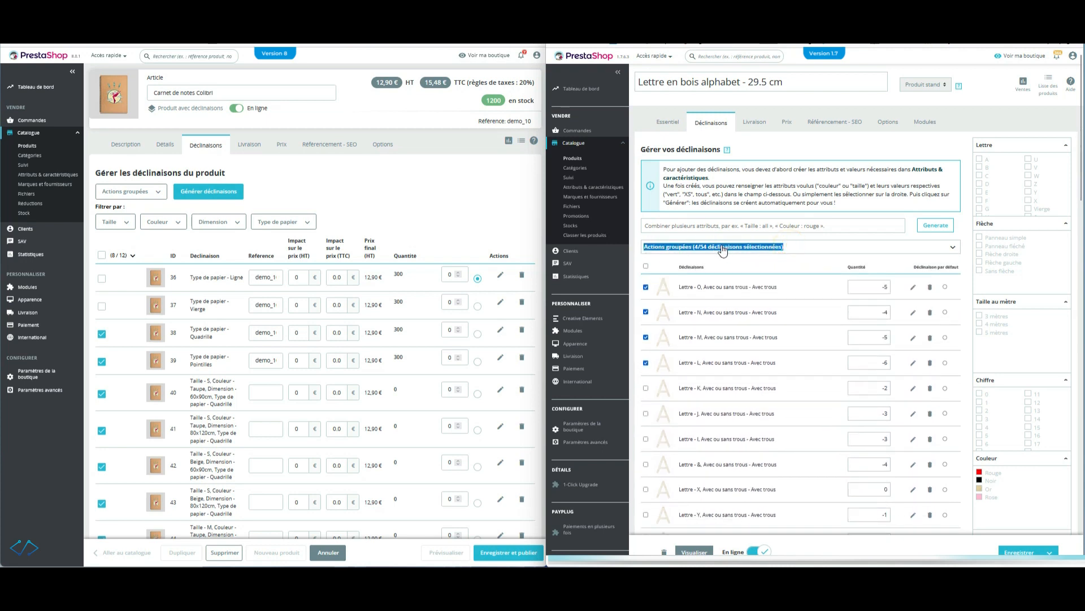
left_click(703, 247)
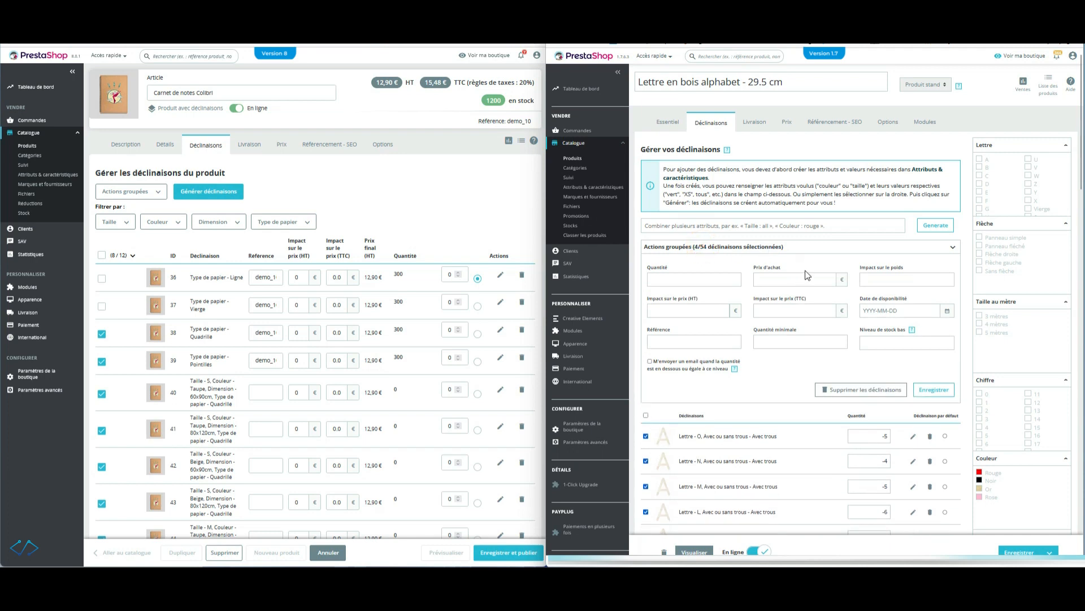
Step: Enter a bulk purchase price of 2.1 € for the selected letters, clear it and deselect all the combinations
left_click(767, 279)
type("2.1")
left_click(405, 186)
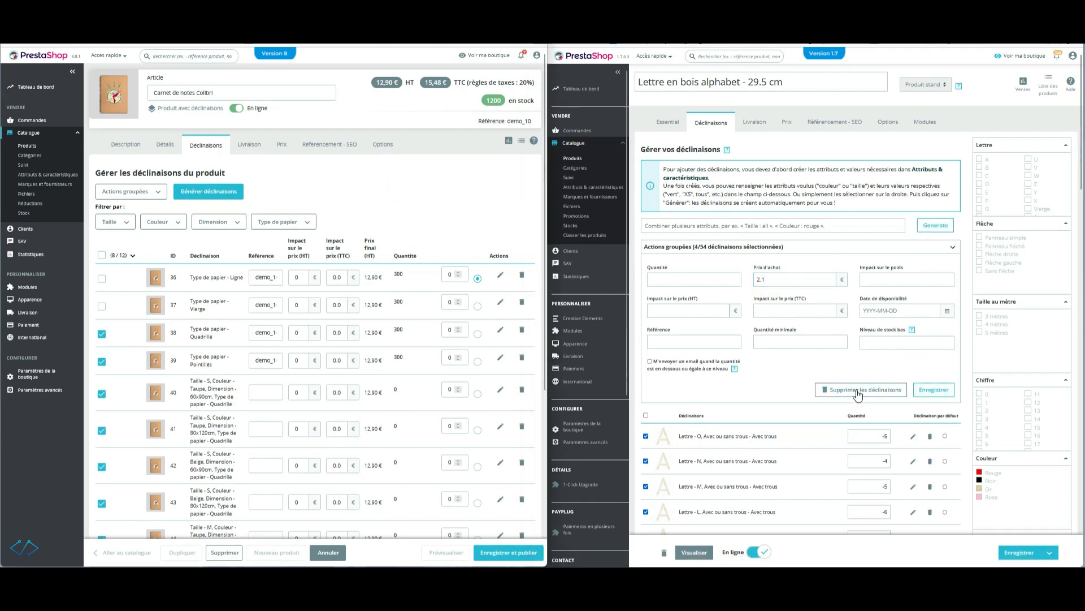
left_click_drag(780, 277, 735, 276)
key("BackSpace")
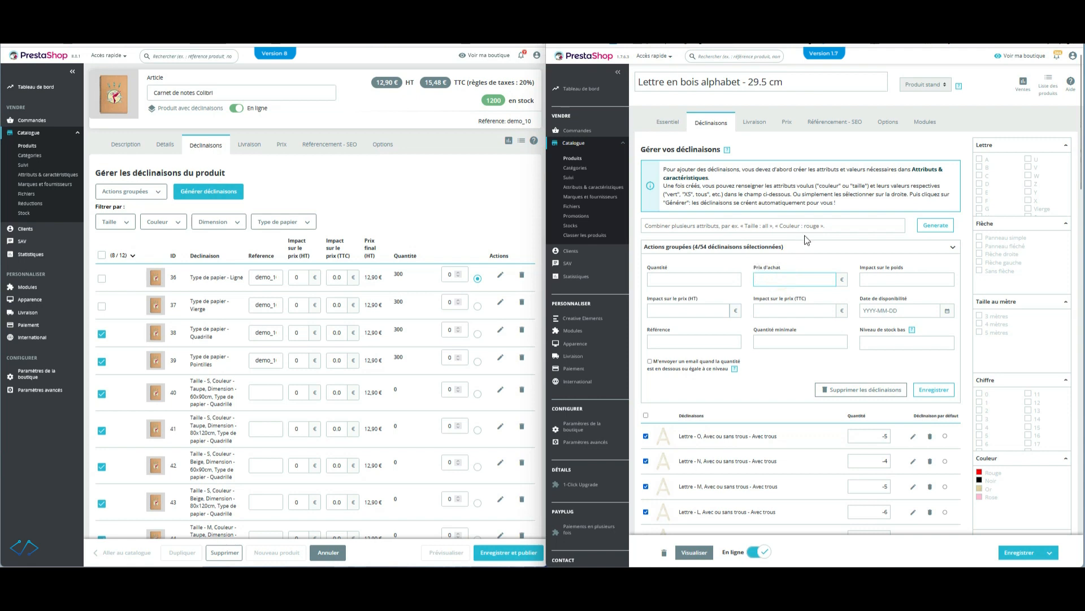
left_click(646, 415)
left_click(424, 197)
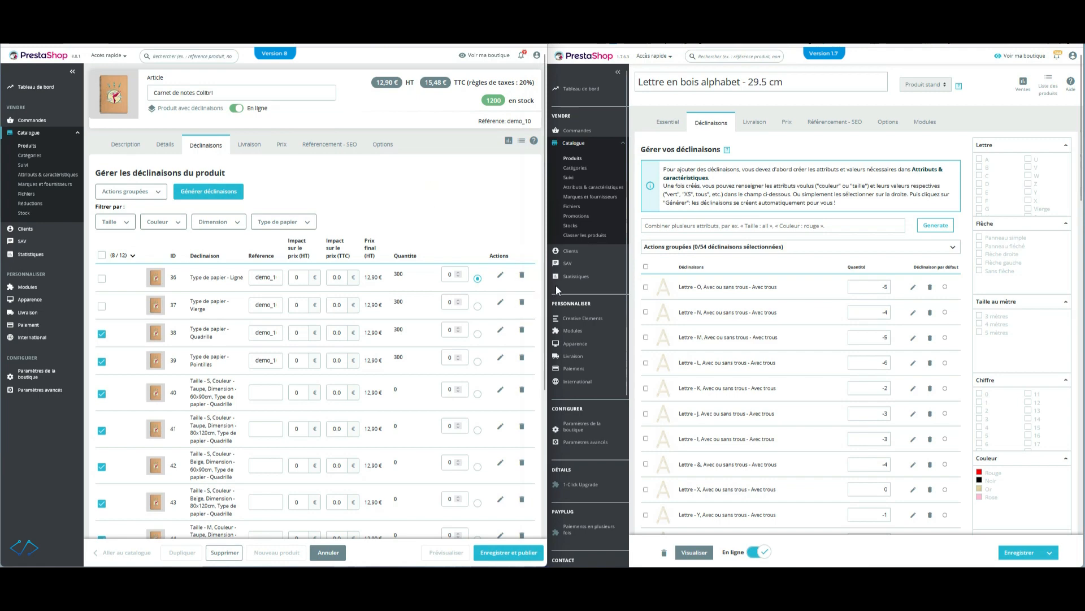
Step: Widen the PrestaShop 1.7 window and examine the combination list's price impact, final price, quantity and default combination columns
left_click_drag(546, 291, 531, 291)
left_click_drag(528, 291, 477, 294)
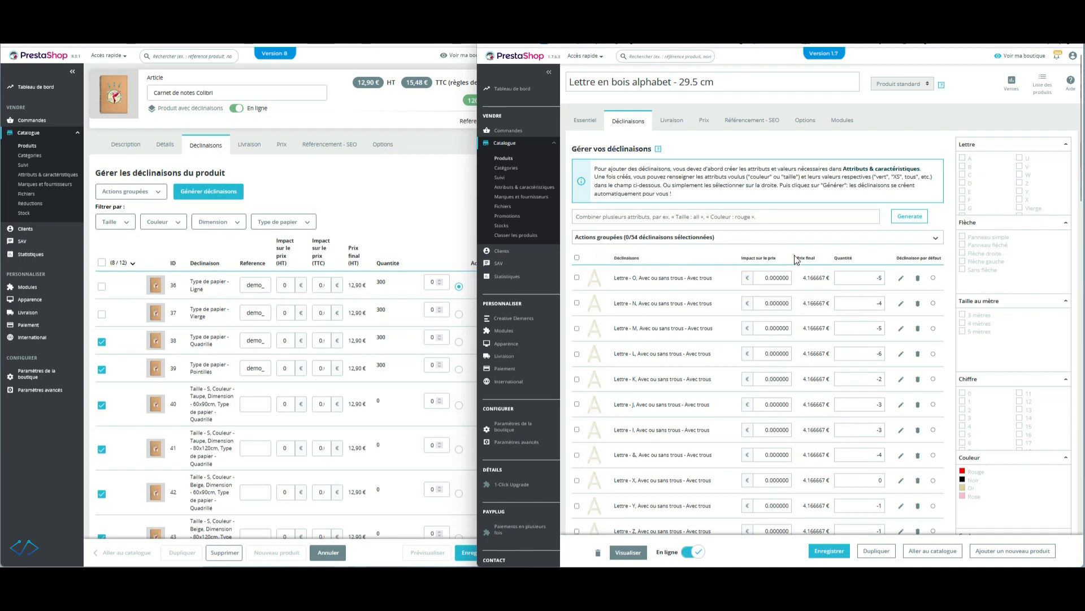
left_click_drag(794, 255, 818, 261)
left_click(831, 257)
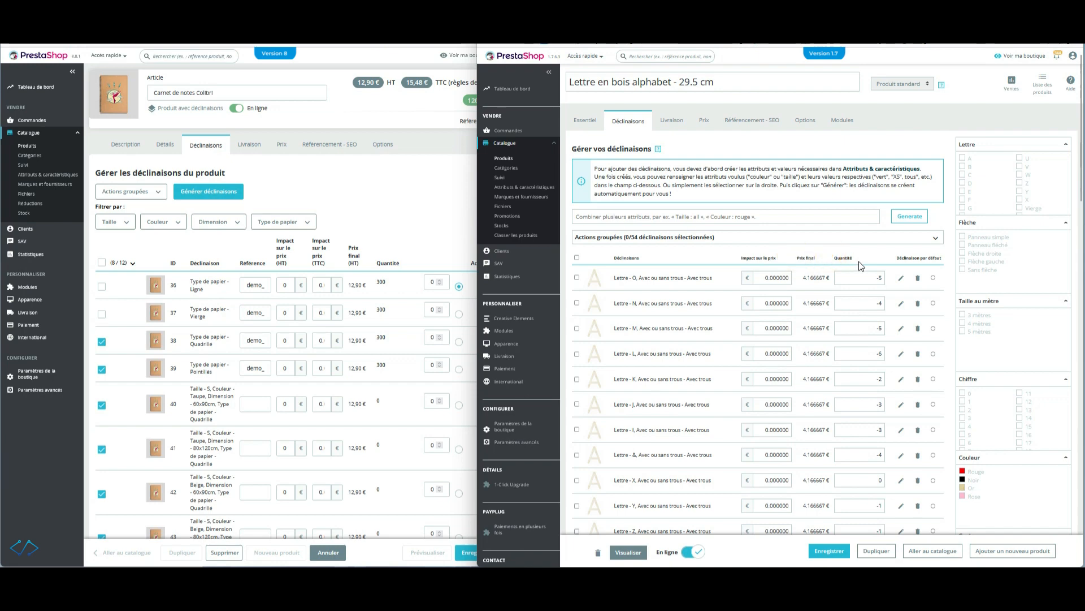
mouse_move(899, 259)
left_mouse_down()
mouse_move(954, 262)
mouse_move(883, 251)
left_mouse_up()
left_click(881, 251)
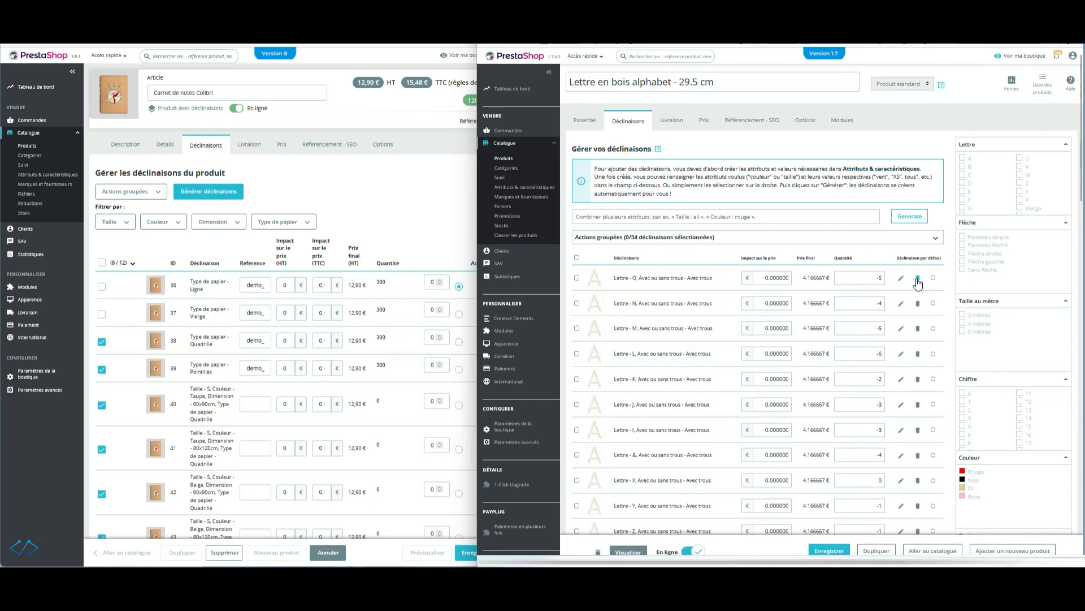
Step: Show the notebook's Description beside the wooden letter's Essentiel section, resizing the two windows to sit side by side
left_click(385, 189)
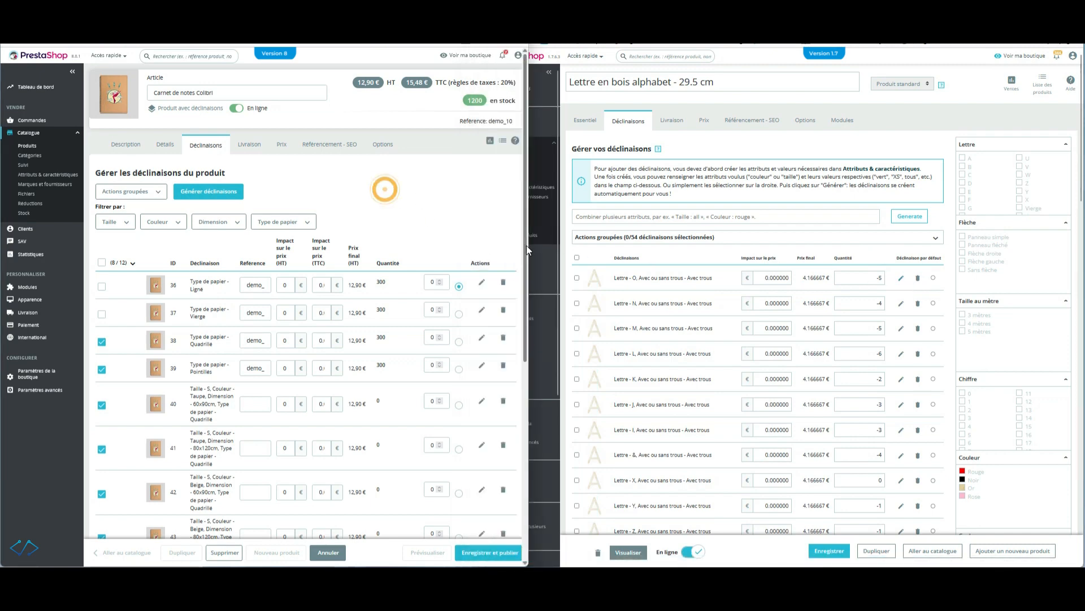
left_click_drag(531, 242, 599, 242)
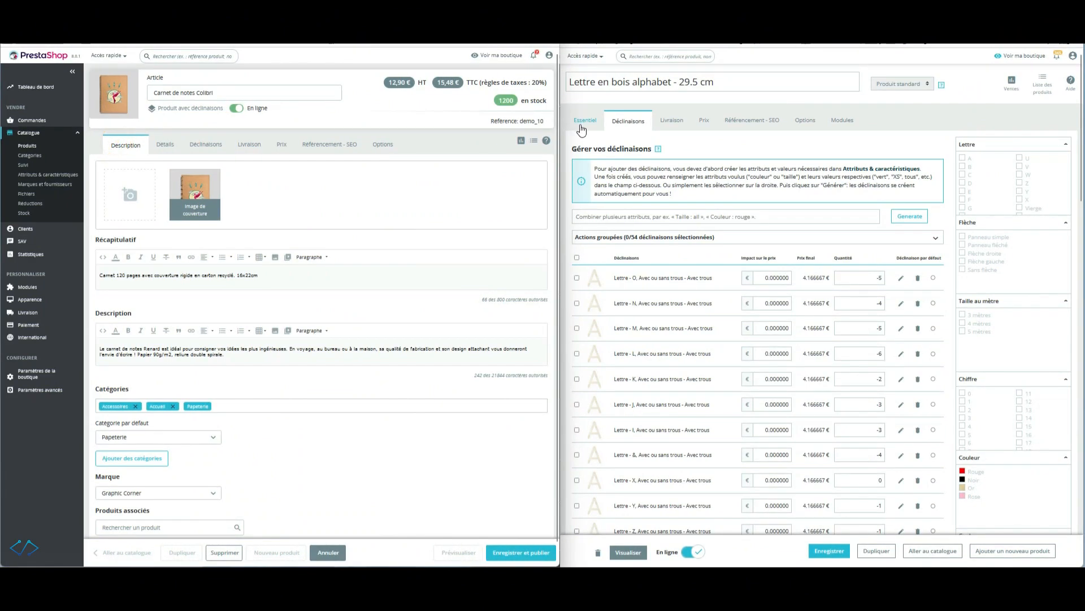
left_click(583, 124)
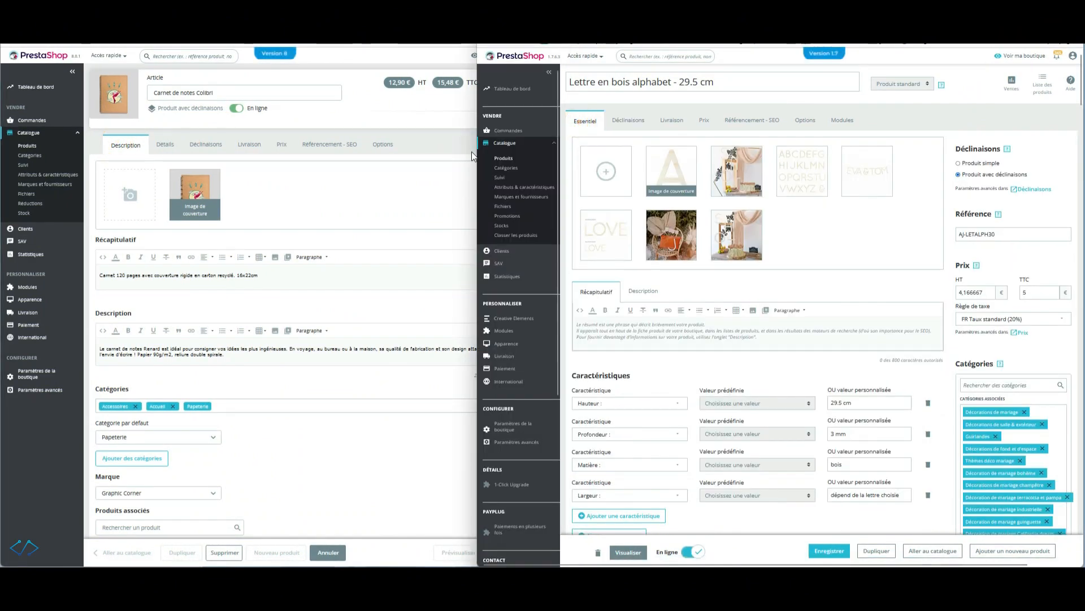
left_click_drag(476, 152, 555, 154)
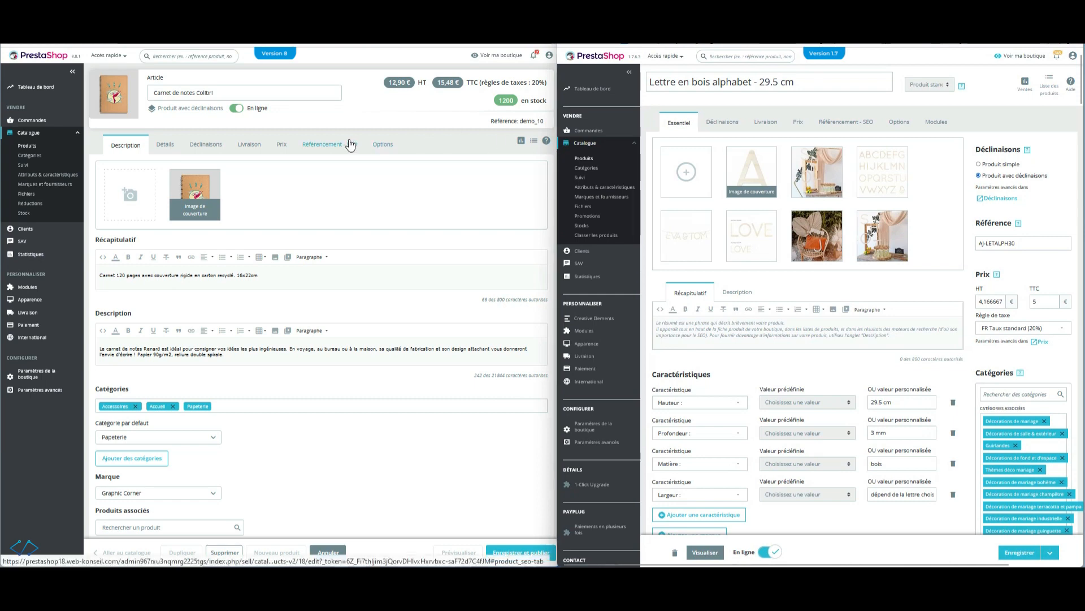